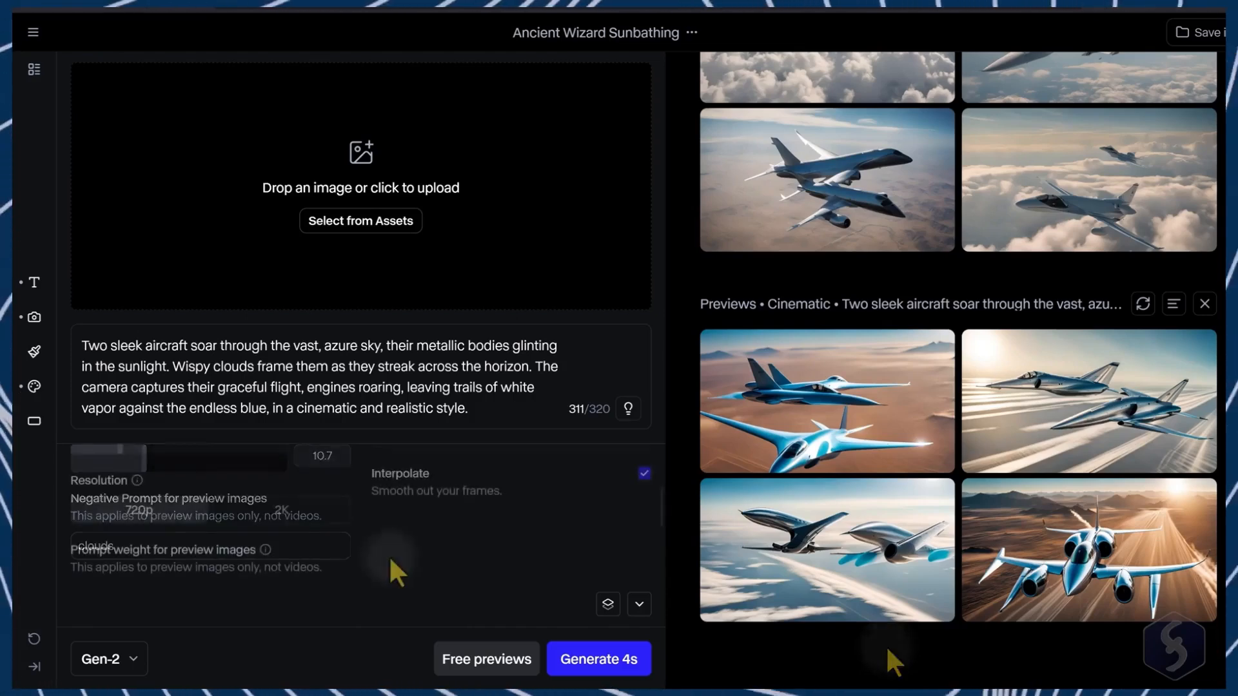
pyautogui.scroll(-3, 391, 558)
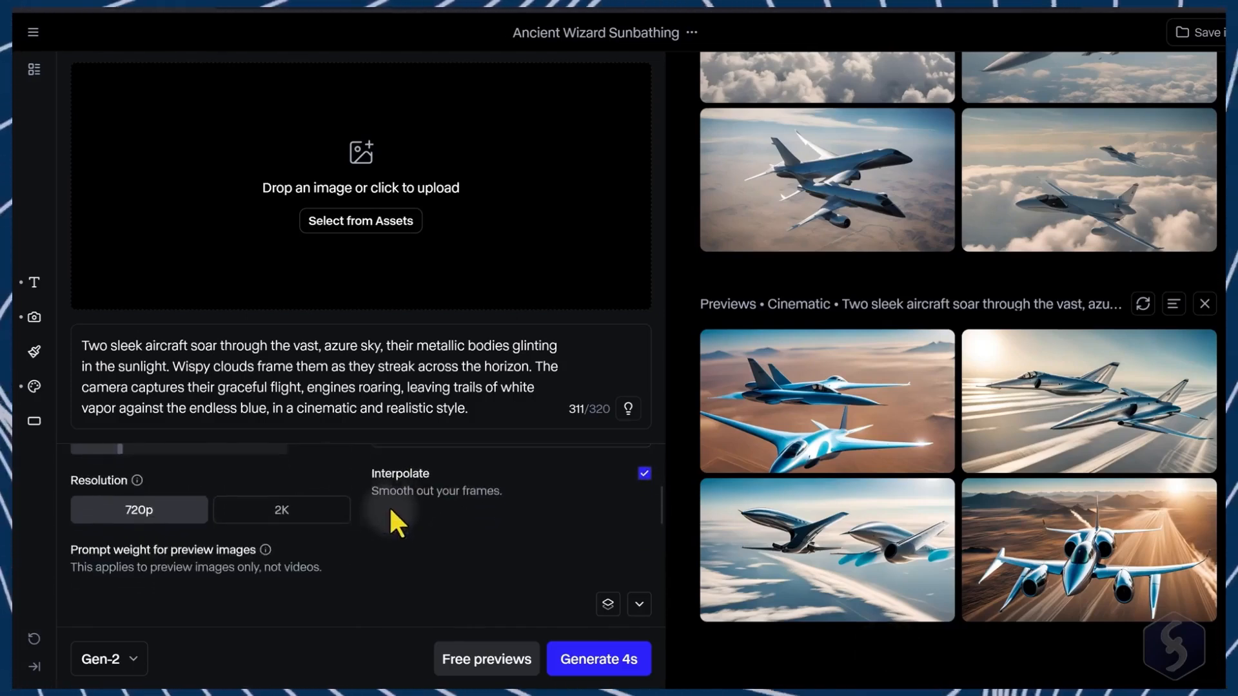
pyautogui.moveTo(389, 469); pyautogui.dragTo(505, 490)
pyautogui.click(496, 492)
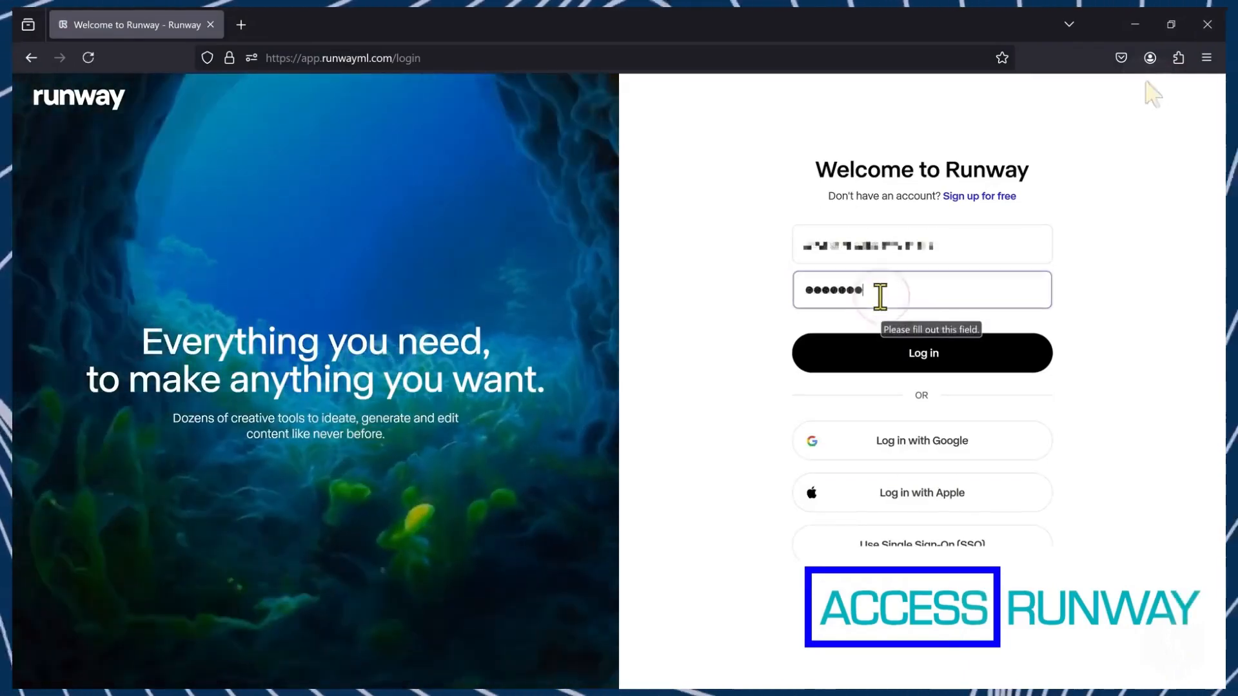
# Step: Enter the account password and log in to Runway
pyautogui.write('*****')
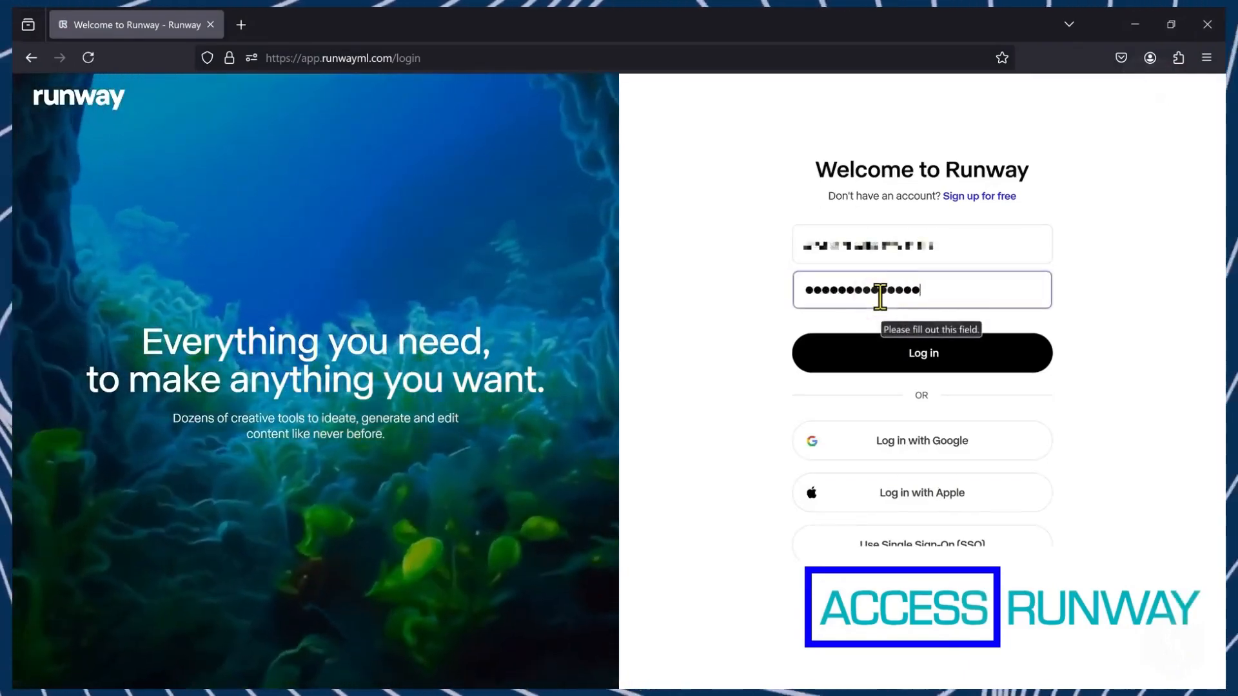
pyautogui.write('**')
pyautogui.click(872, 364)
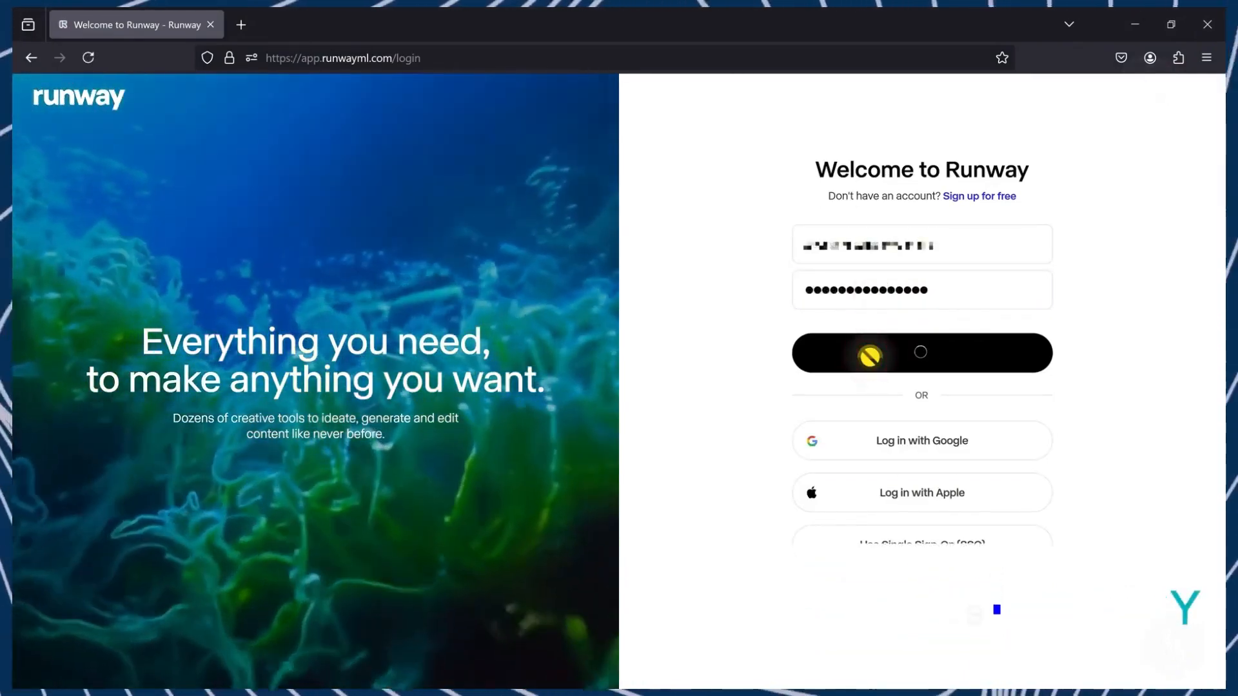
# Step: Browse the dashboard's recent sessions and AI tools
pyautogui.scroll(-7, 722, 442)
pyautogui.scroll(1, 726, 425)
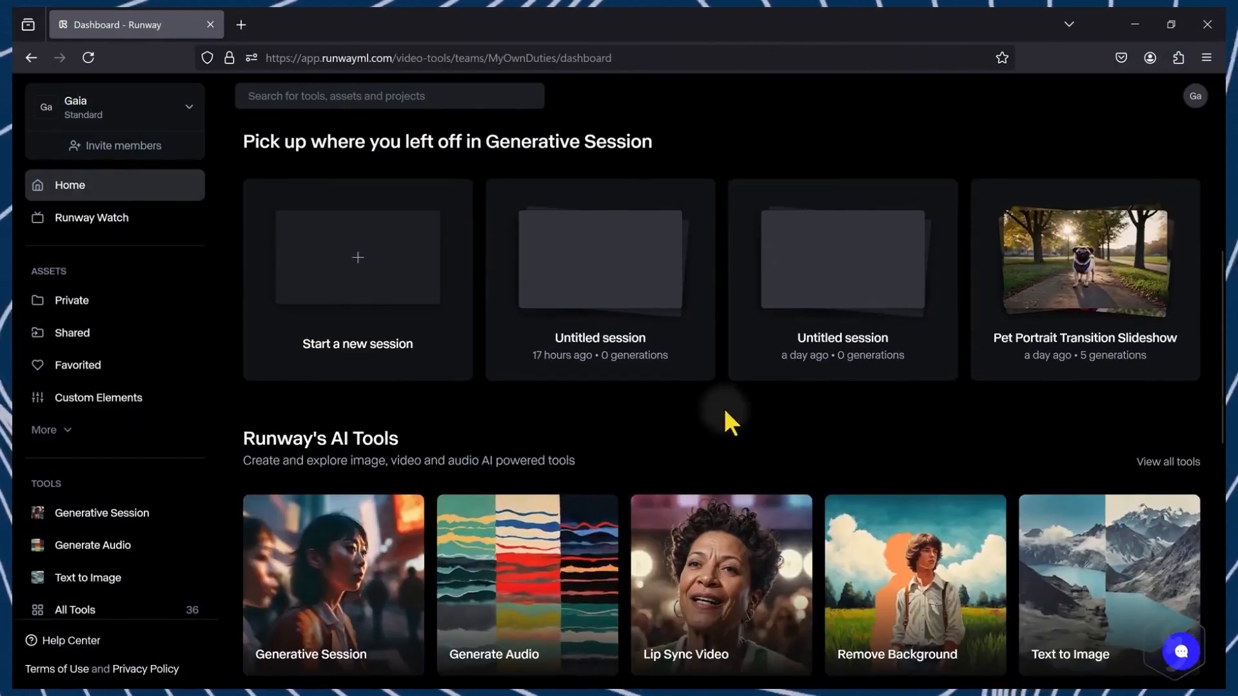
pyautogui.scroll(-3, 613, 432)
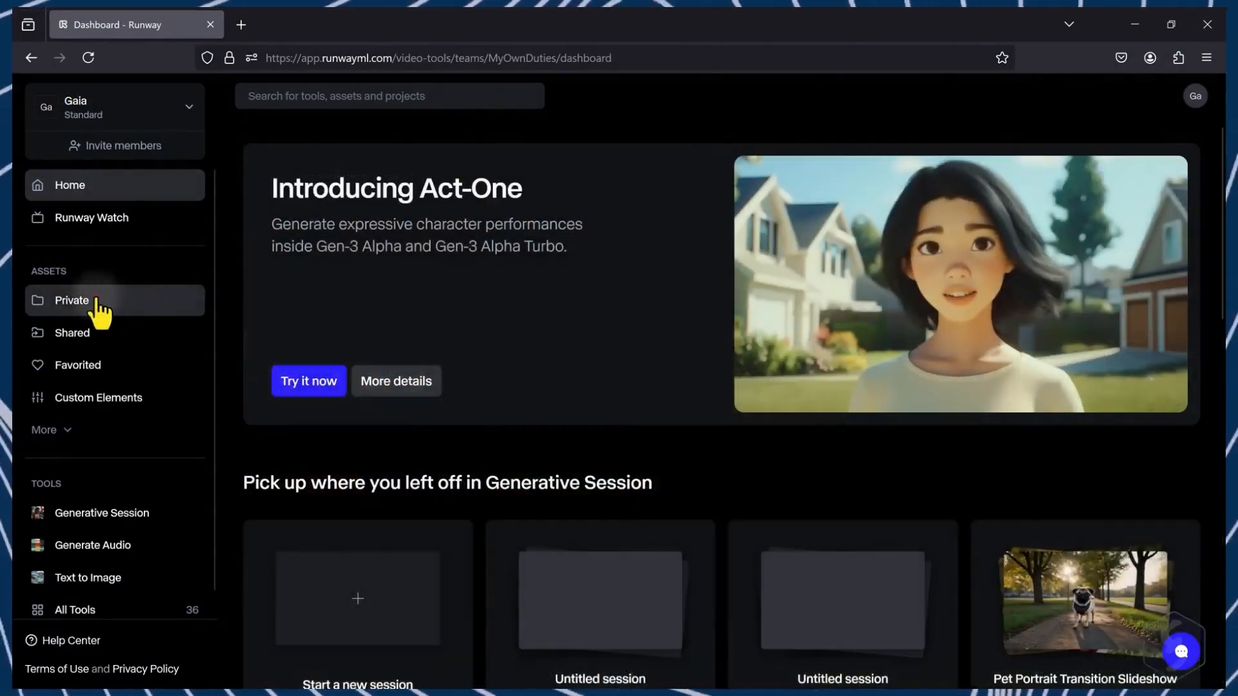
# Step: Open the private assets and browse through them
pyautogui.click(97, 299)
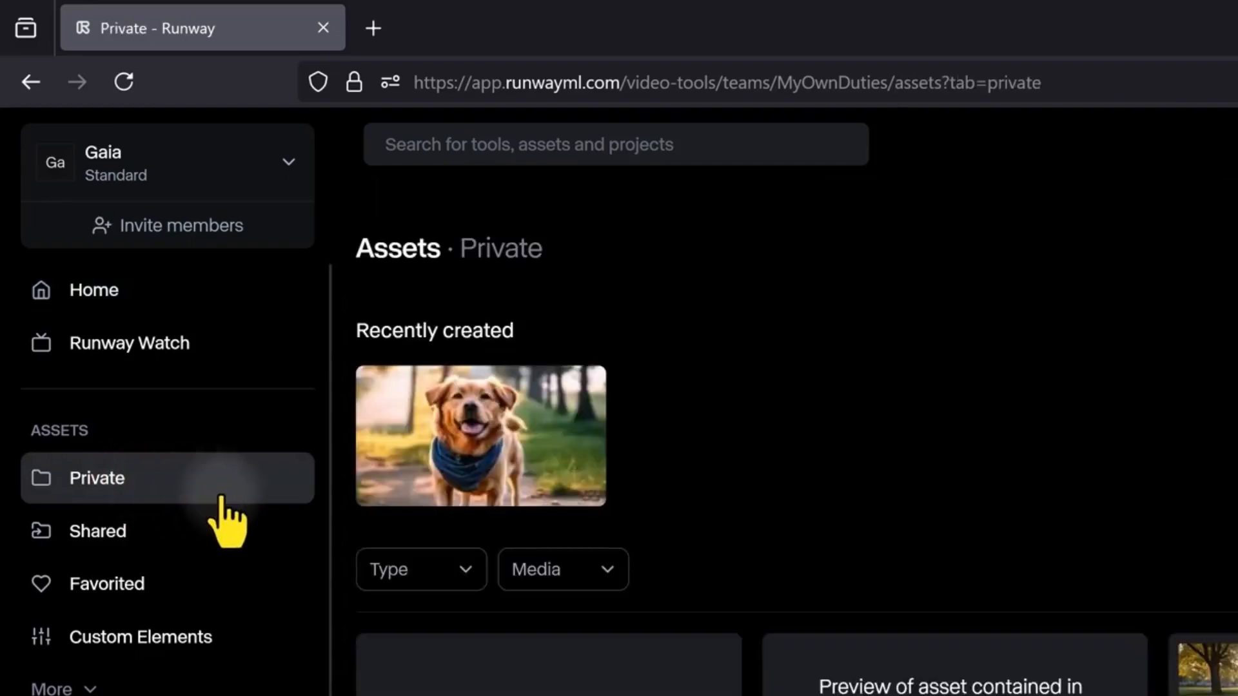
pyautogui.scroll(-8, 1155, 553)
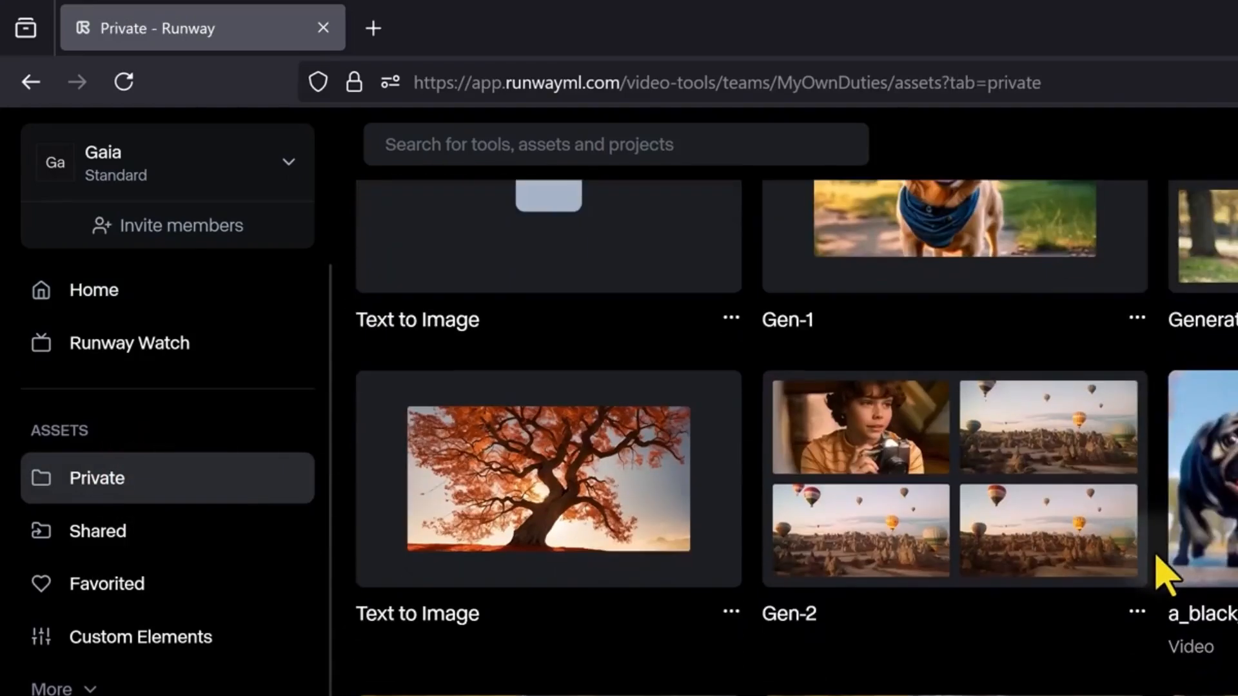
pyautogui.scroll(8, 1161, 572)
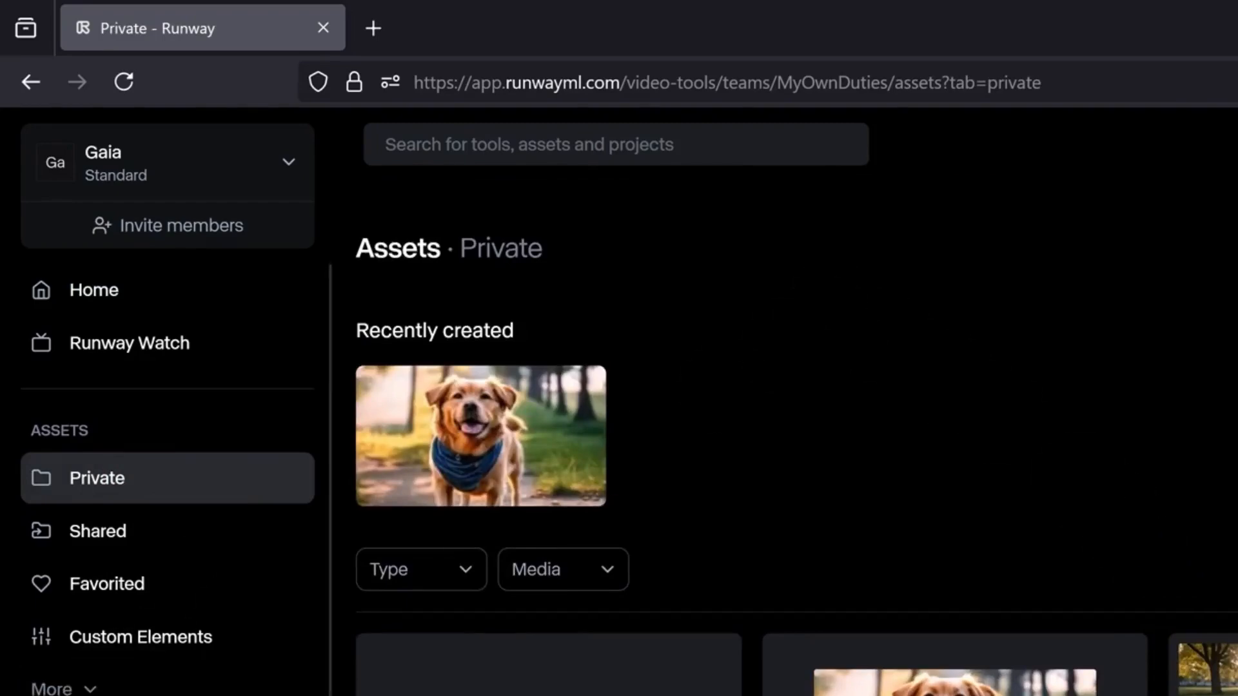
# Step: Open the All Tools page and browse the available tools
pyautogui.click(105, 631)
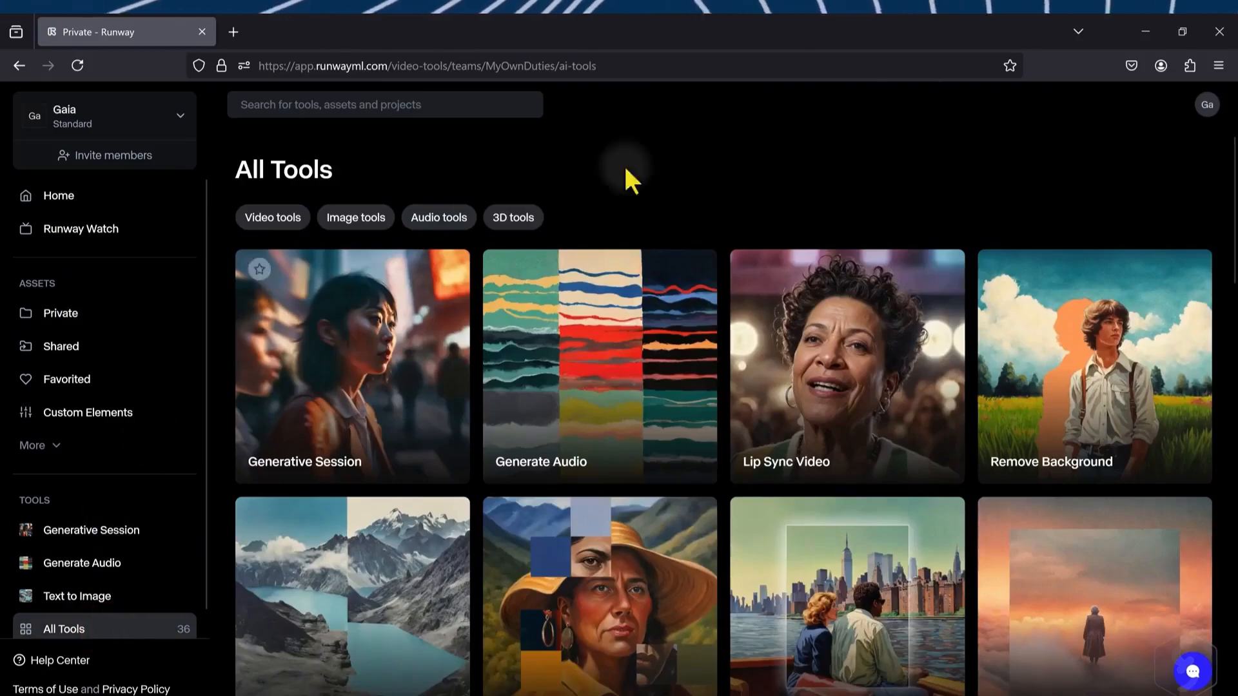
pyautogui.scroll(-12, 722, 246)
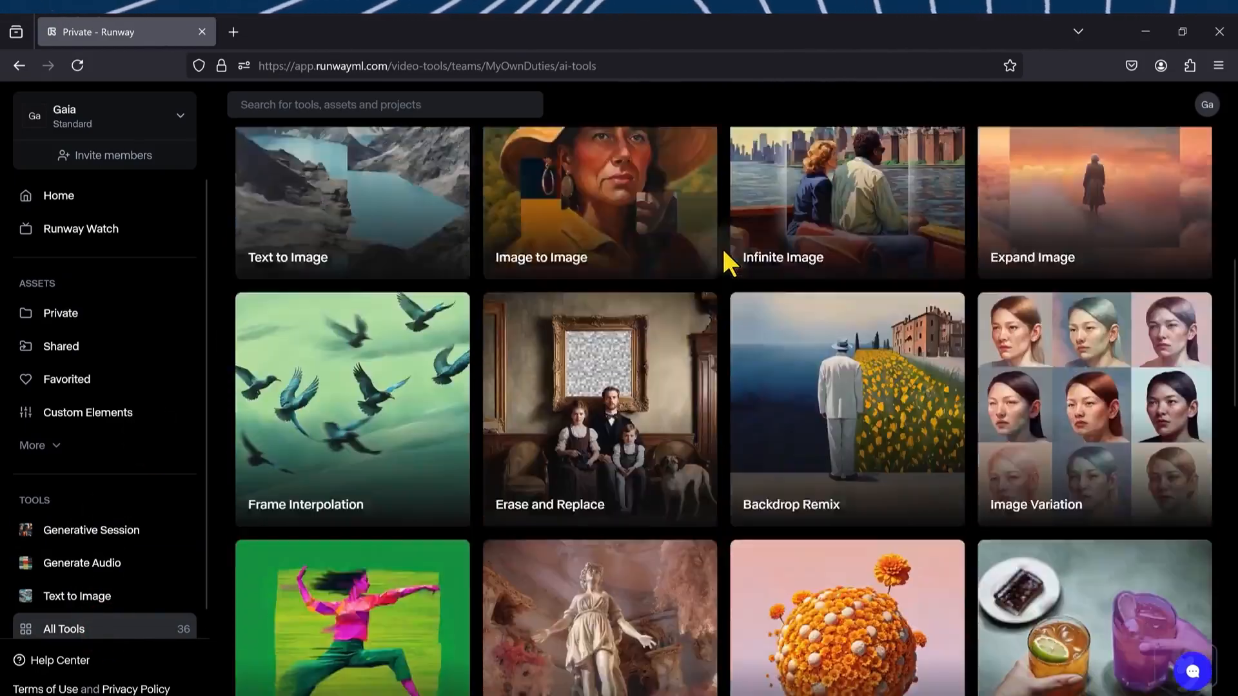
pyautogui.scroll(-5, 723, 251)
pyautogui.scroll(13, 723, 252)
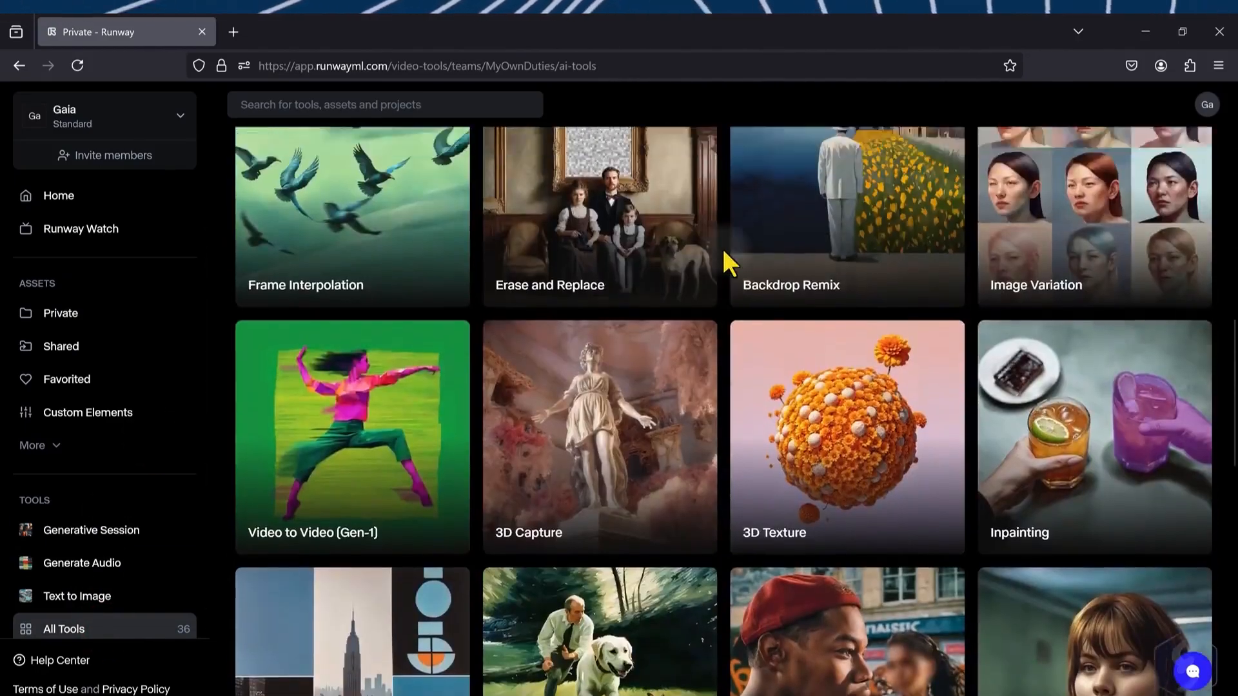
pyautogui.scroll(4, 723, 249)
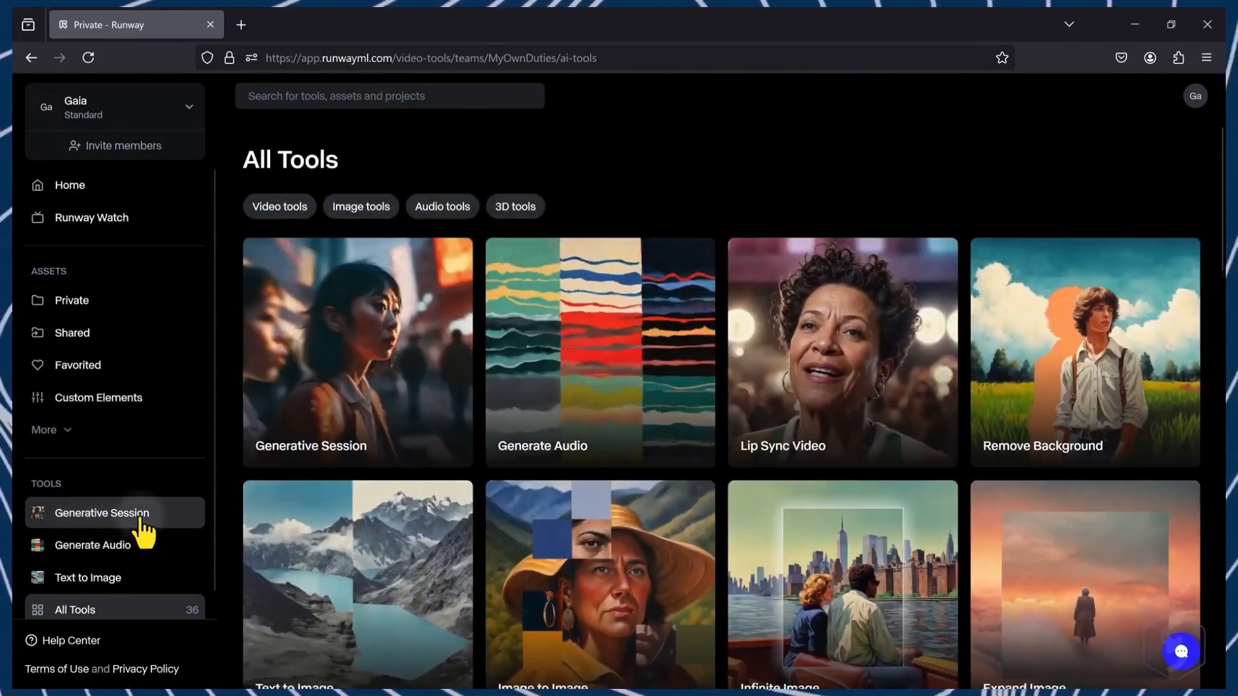
# Step: Start a new Generative Session and switch the model to Gen-3 Alpha Turbo
pyautogui.click(141, 516)
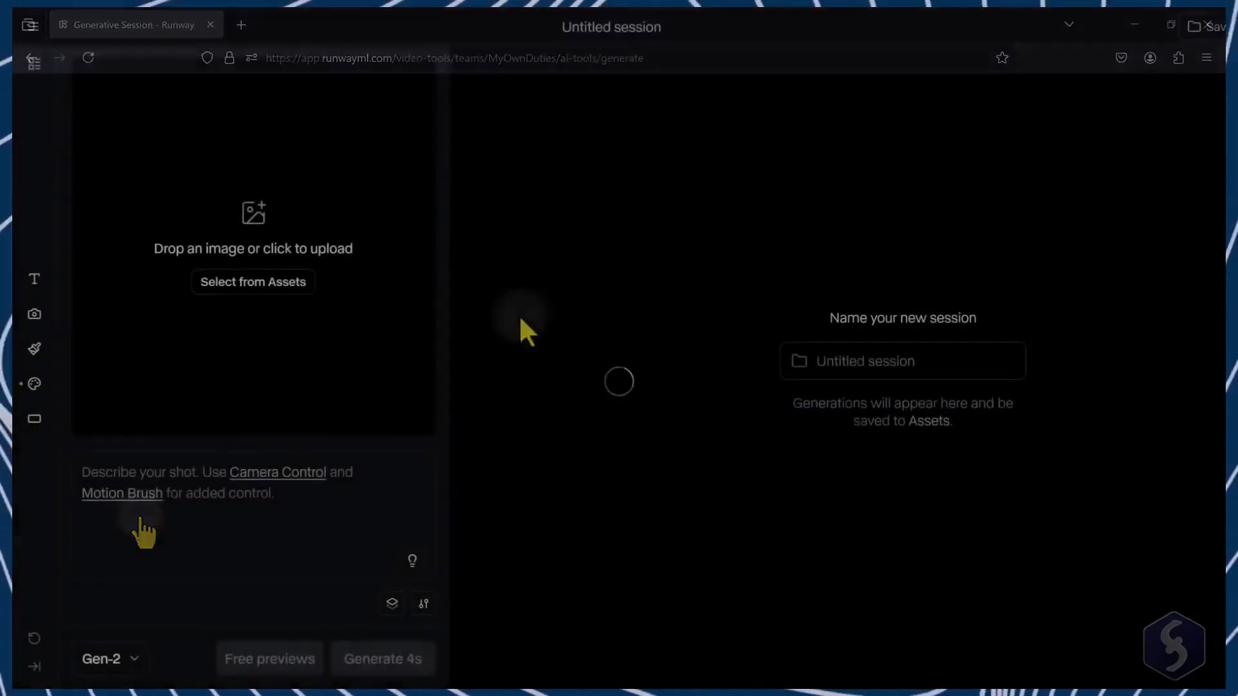
pyautogui.click(136, 660)
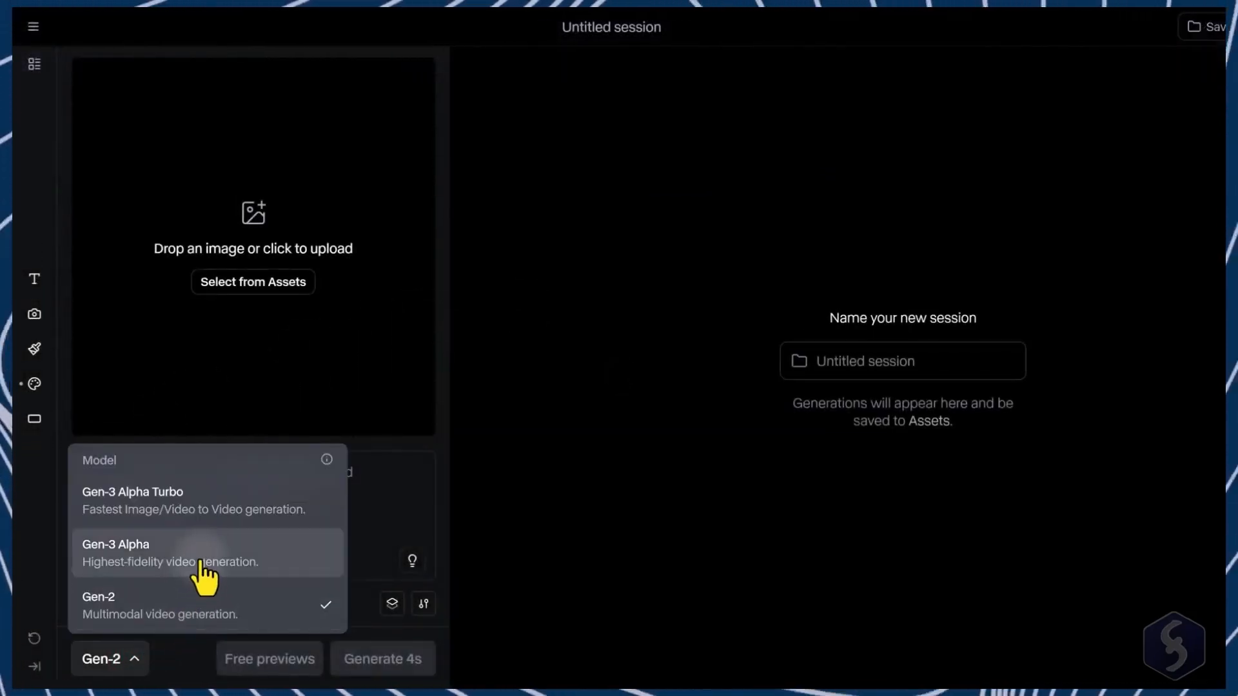
pyautogui.click(202, 510)
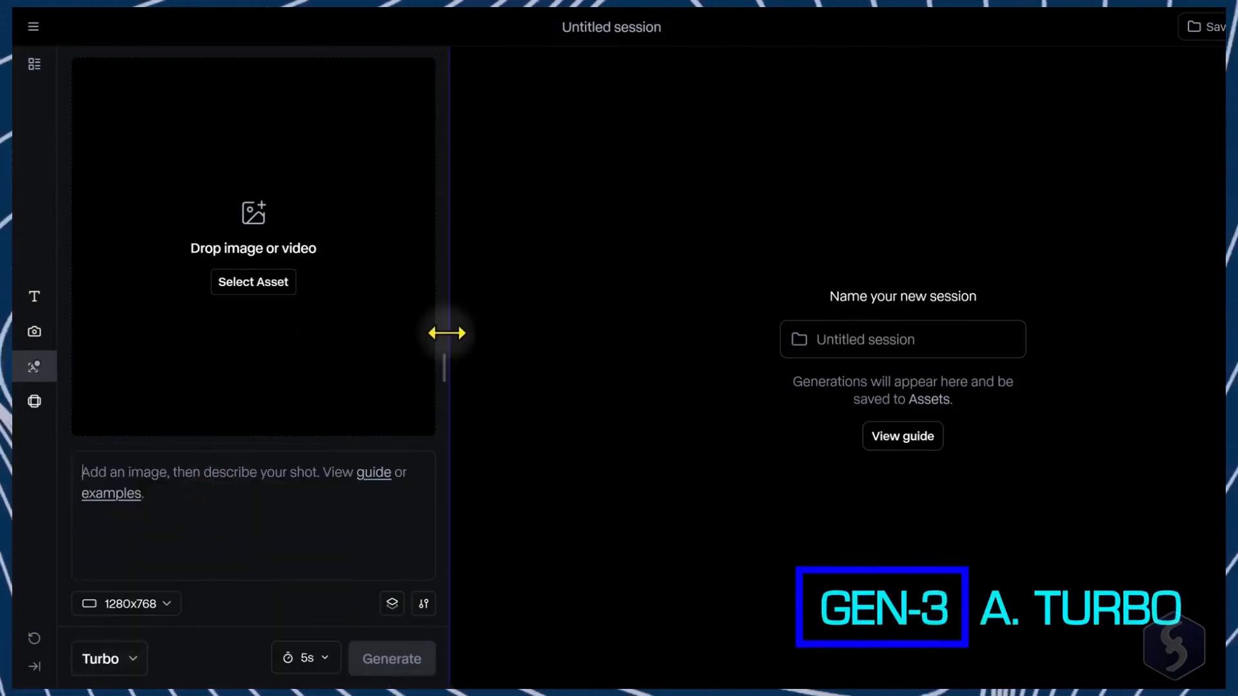
# Step: Load the ancient wizard image as the first frame and crop it to Landscape (1280x768)
pyautogui.moveTo(446, 334); pyautogui.dragTo(668, 335)
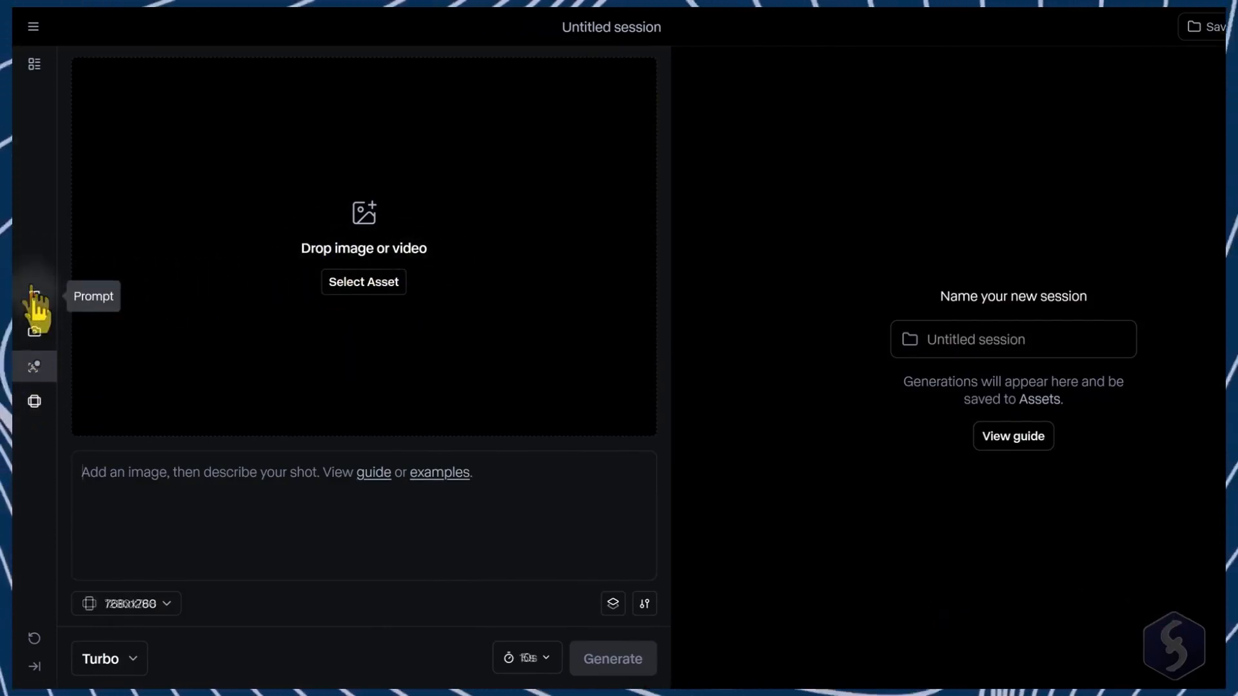
pyautogui.click(391, 282)
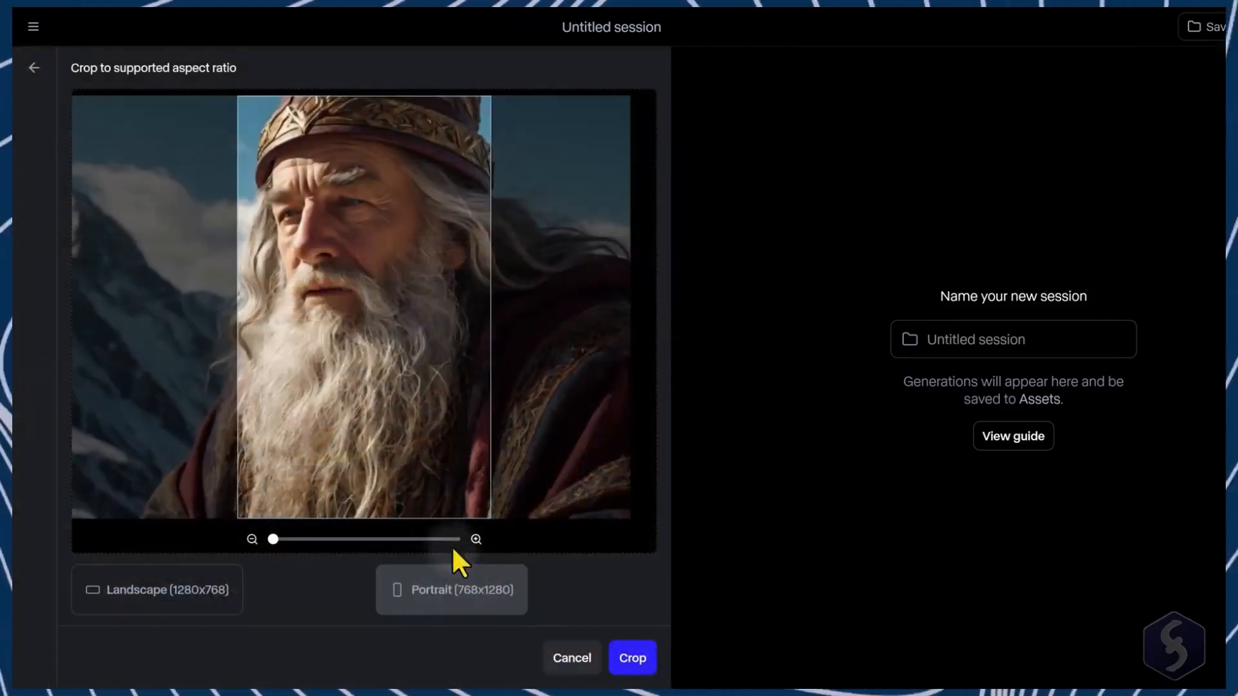
pyautogui.click(183, 601)
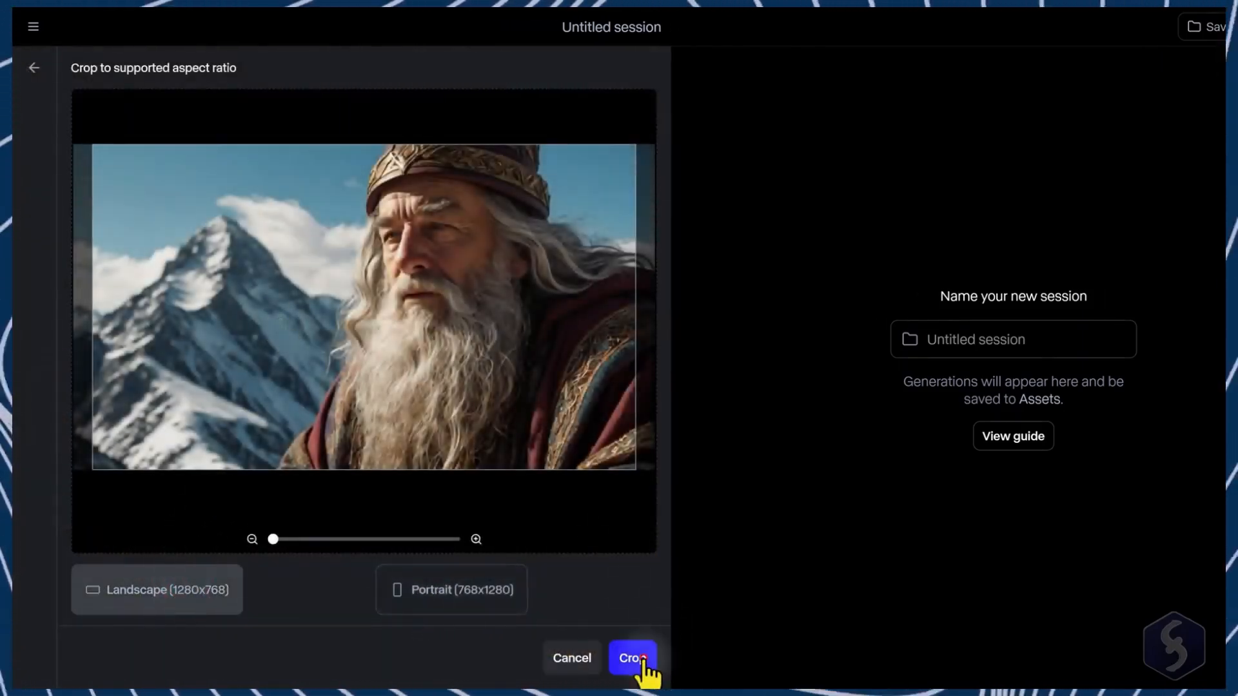
pyautogui.click(644, 660)
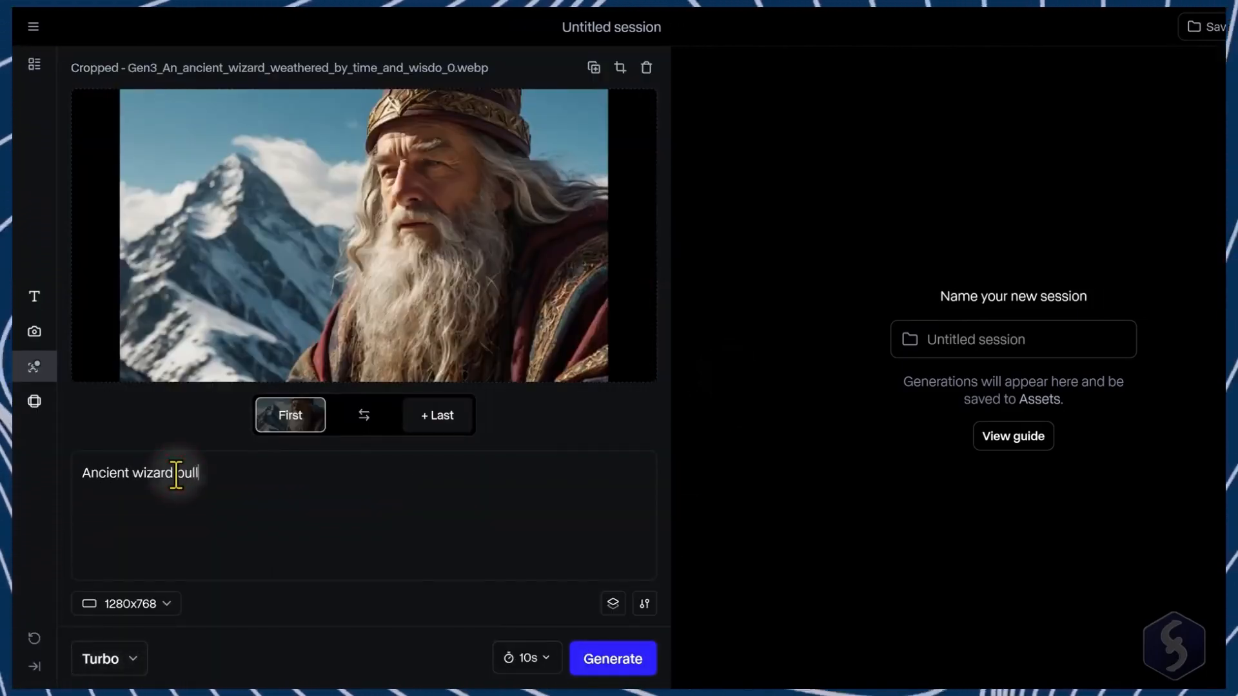
# Step: Write the prompt "Ancient wizard pulls up head and enjoys the sun, closing eyes meanwhile."
pyautogui.write('and enjoys the sun, closing eyes meanwhile')
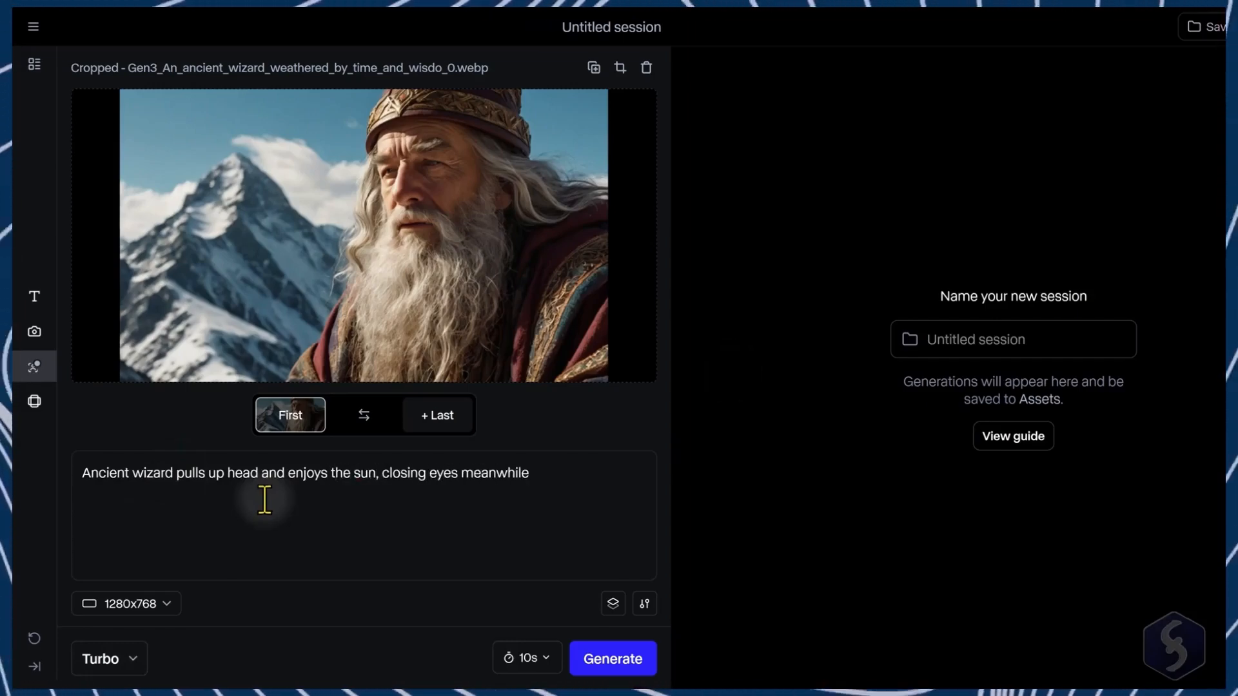
pyautogui.write('.')
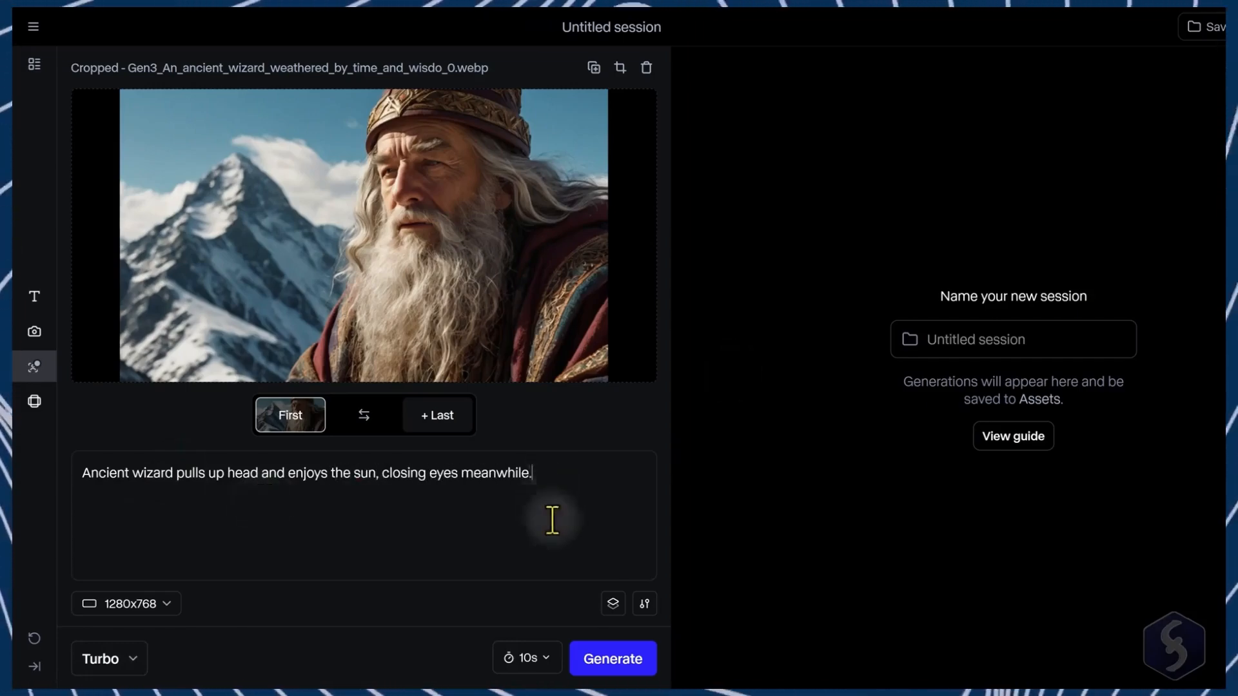
# Step: Open the generation settings and set Structure transformation to 6
pyautogui.click(615, 603)
pyautogui.scroll(-8, 310, 461)
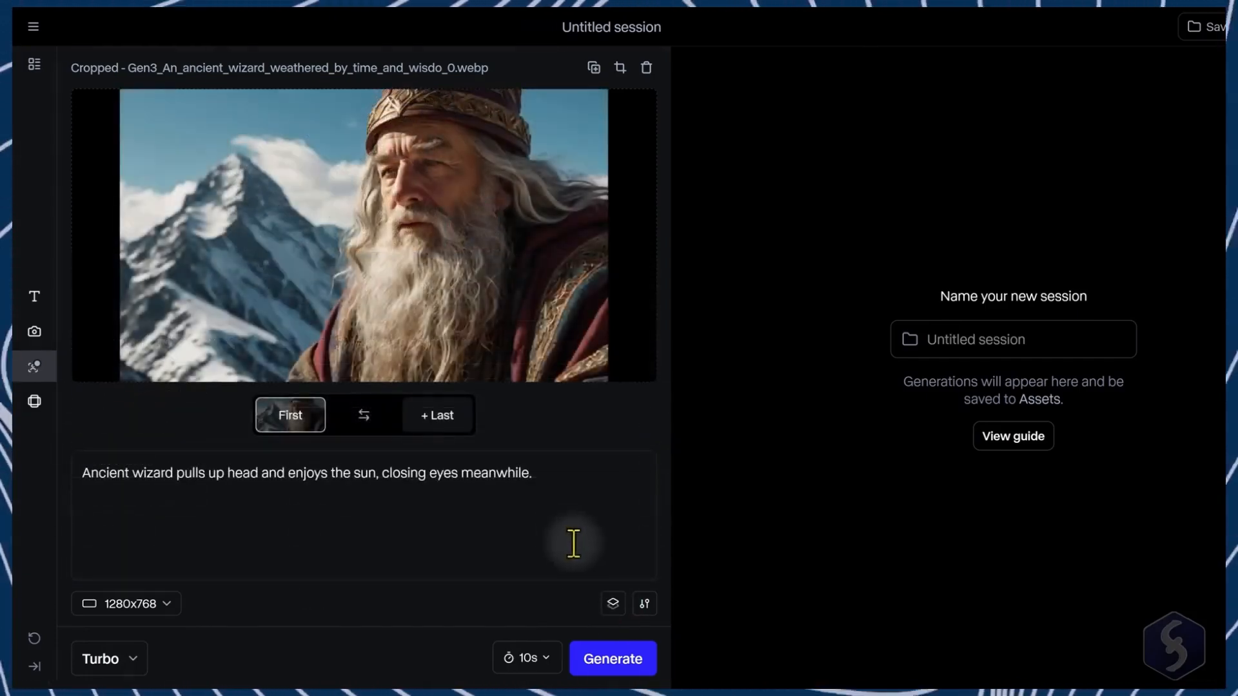
pyautogui.click(645, 604)
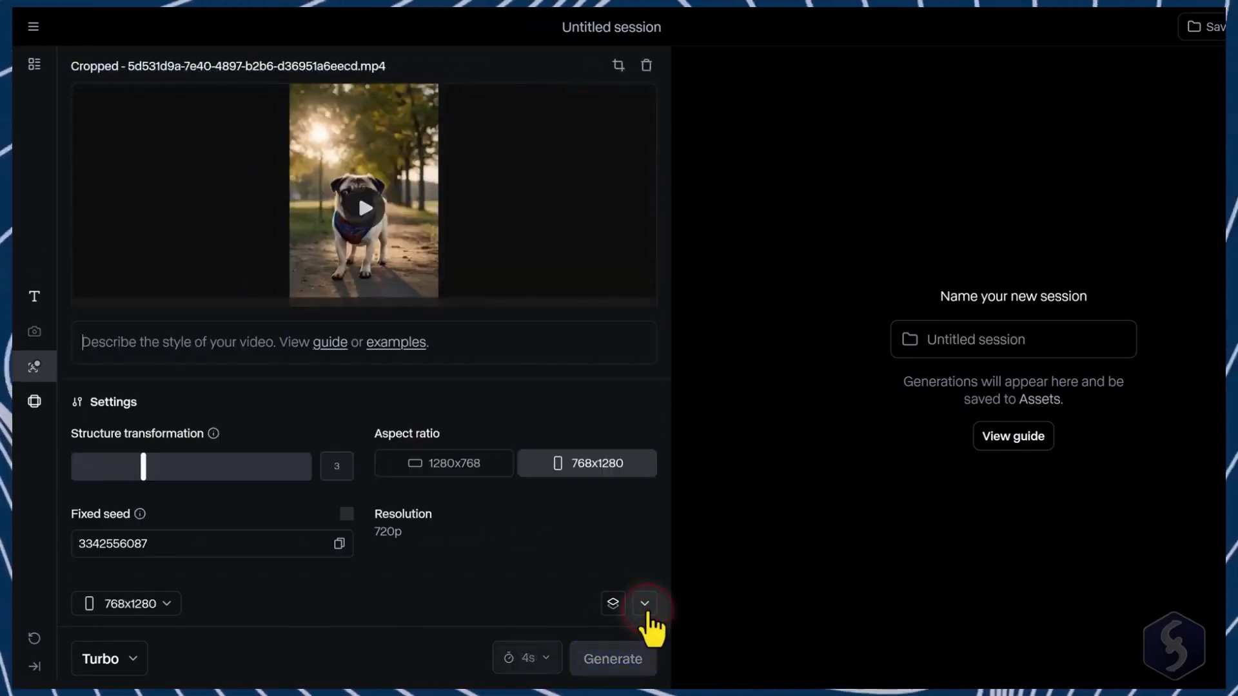
pyautogui.moveTo(215, 443)
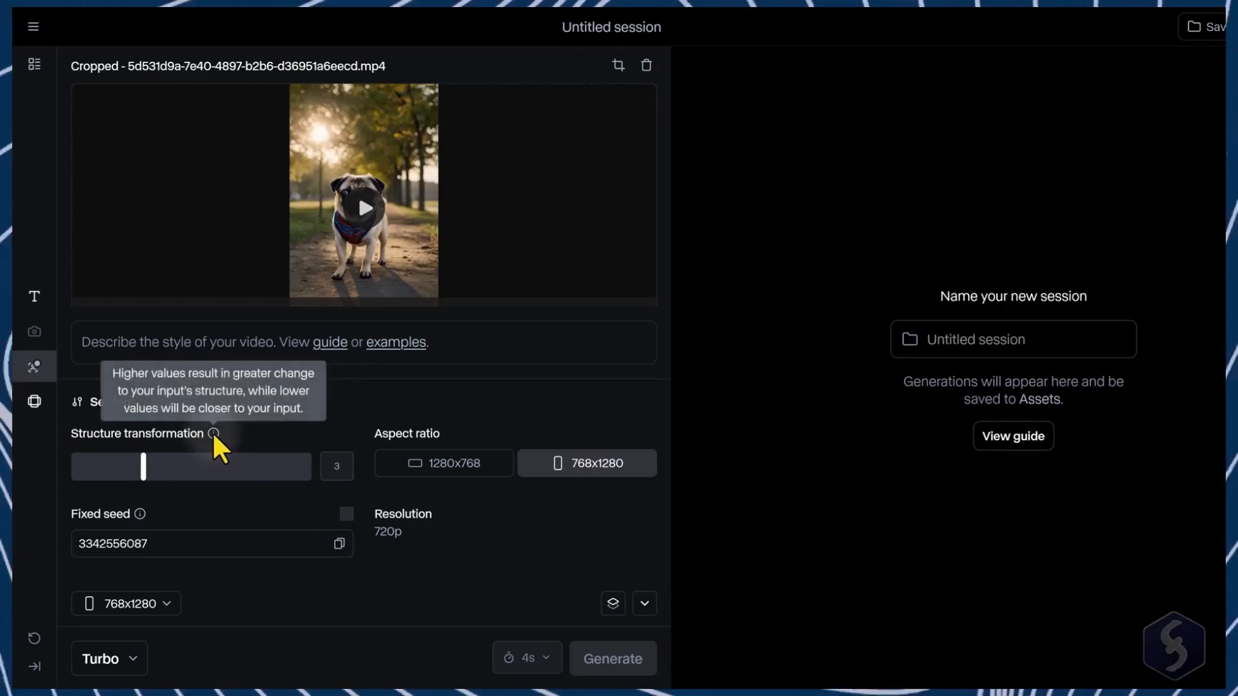
pyautogui.moveTo(143, 467); pyautogui.dragTo(215, 467)
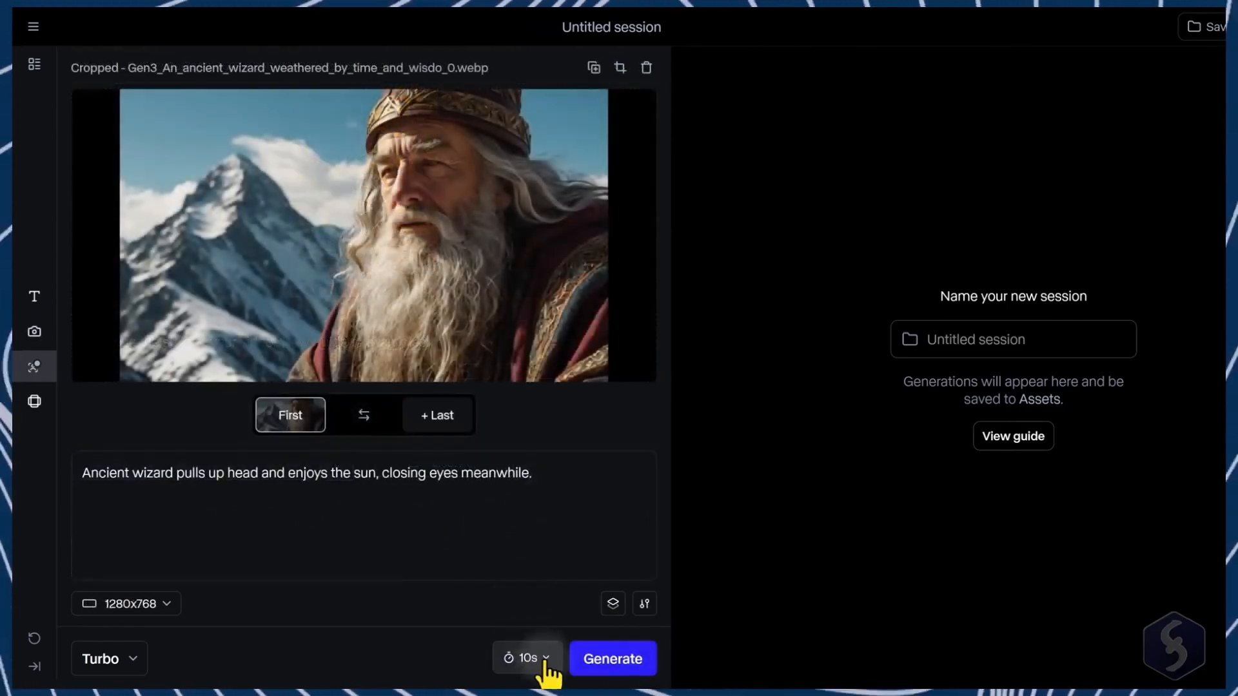
# Step: Set the duration to 5 seconds and generate the video
pyautogui.click(547, 660)
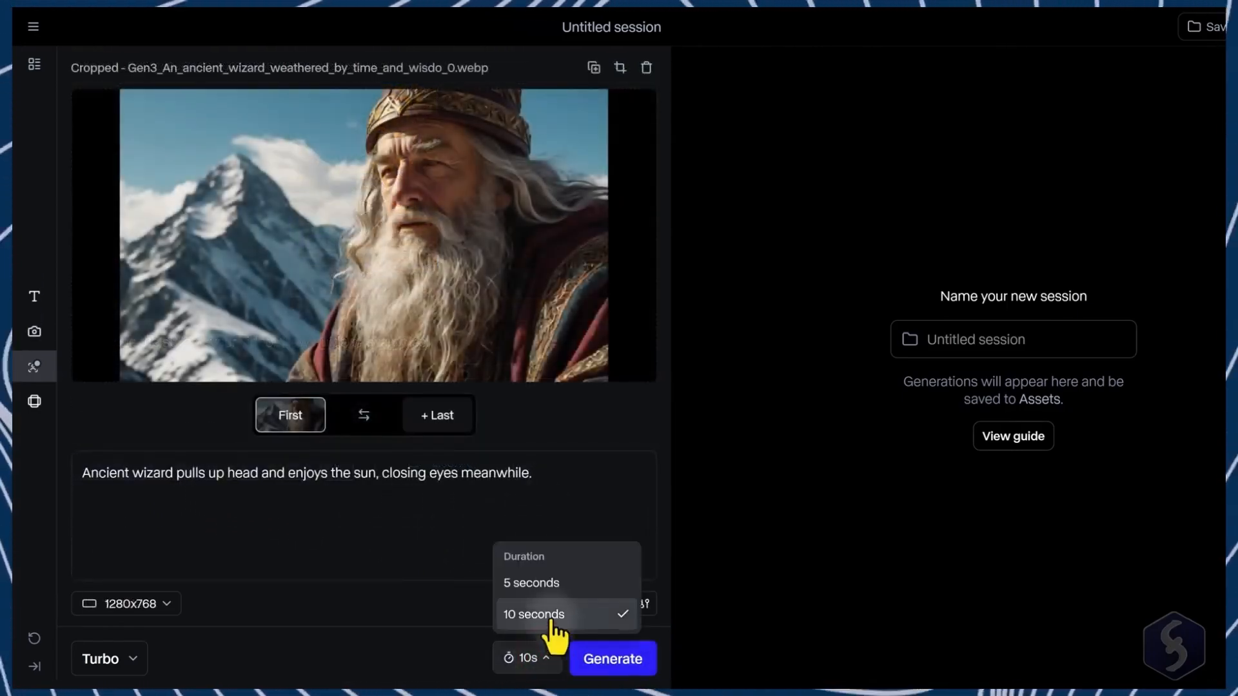
pyautogui.click(581, 582)
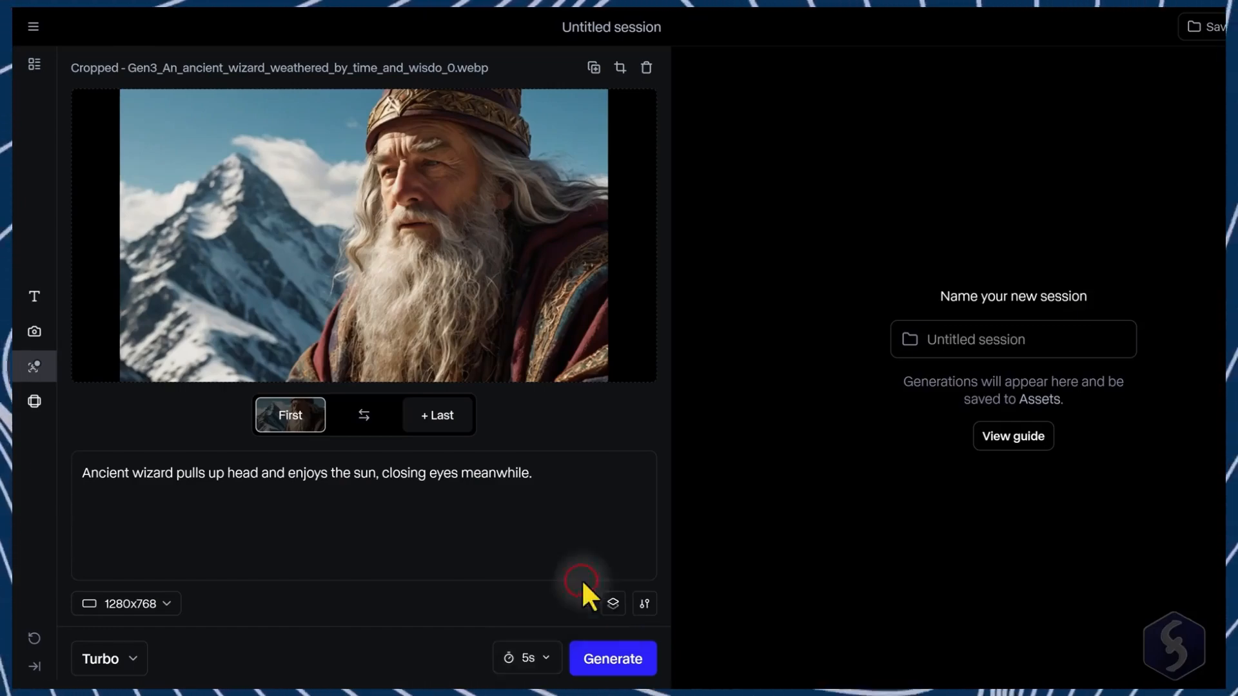
pyautogui.click(627, 660)
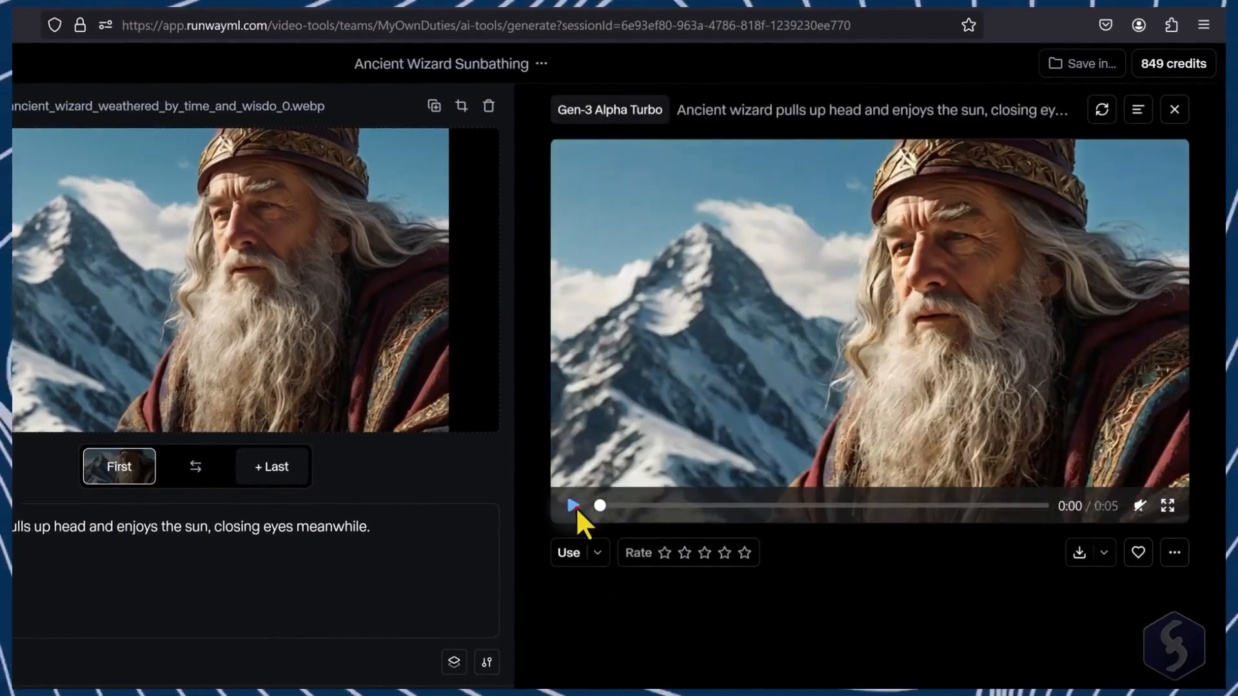
# Step: Play the generated wizard video and download it
pyautogui.click(574, 505)
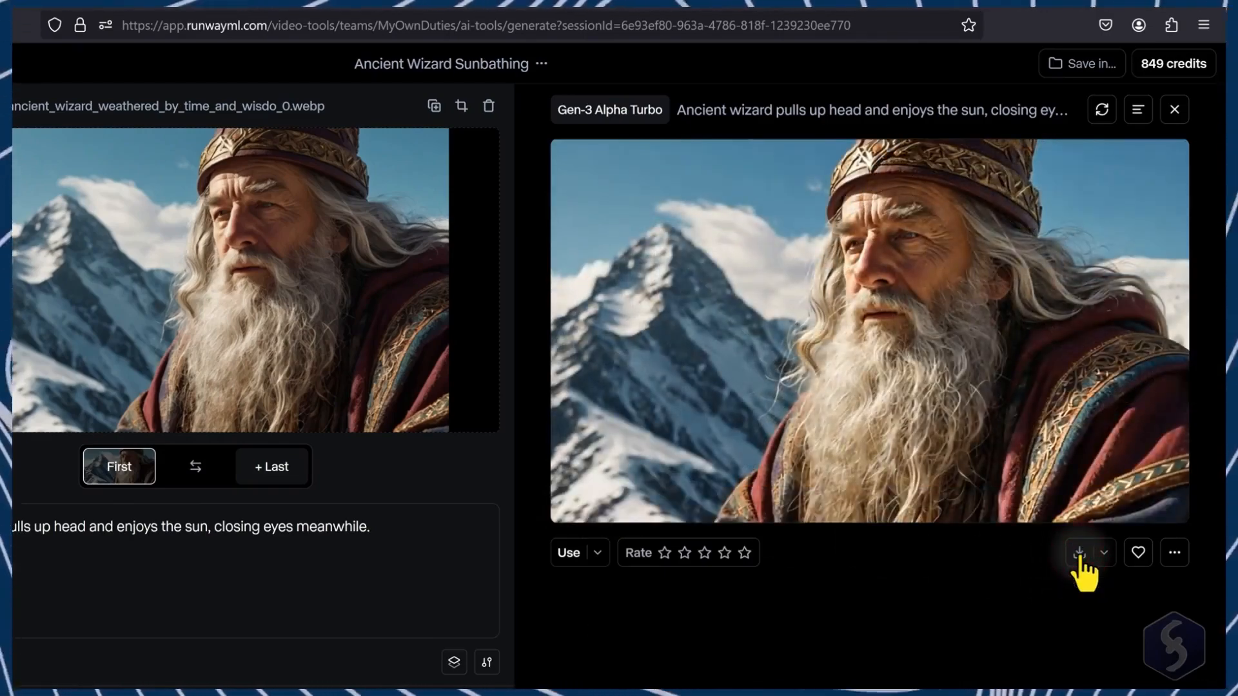
pyautogui.click(1080, 555)
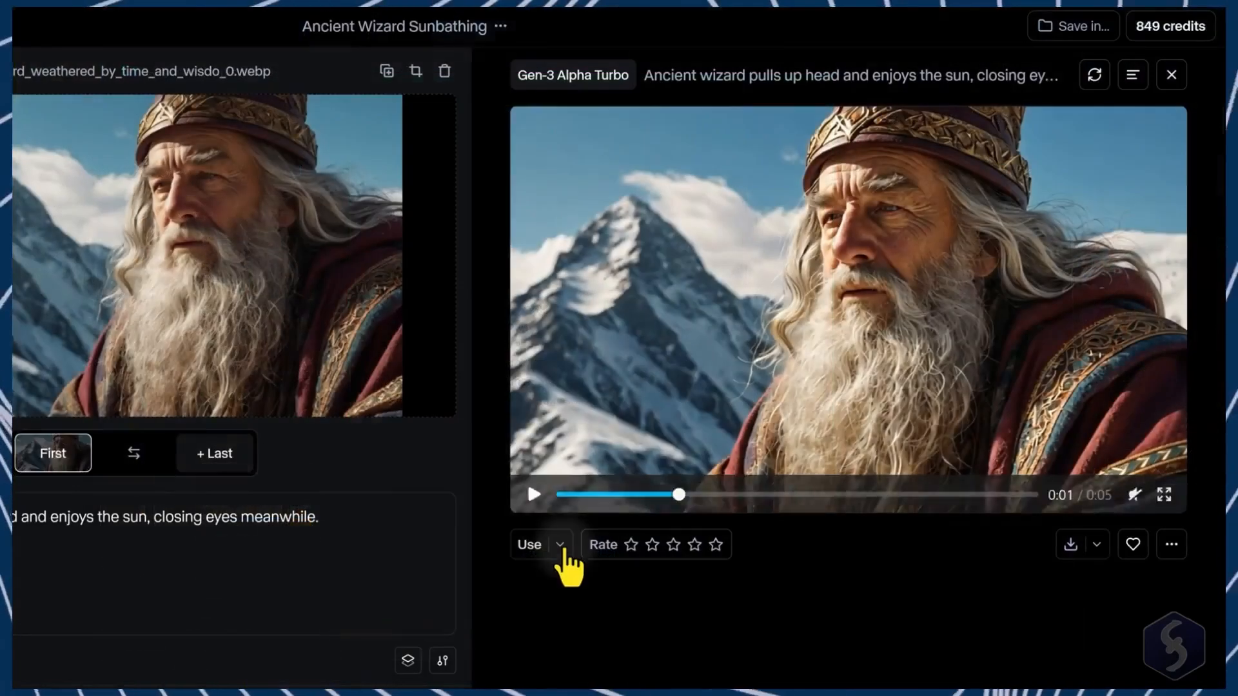
# Step: Extend the video with the prompt "All of a sudden, it starts to snow heavily."
pyautogui.click(562, 546)
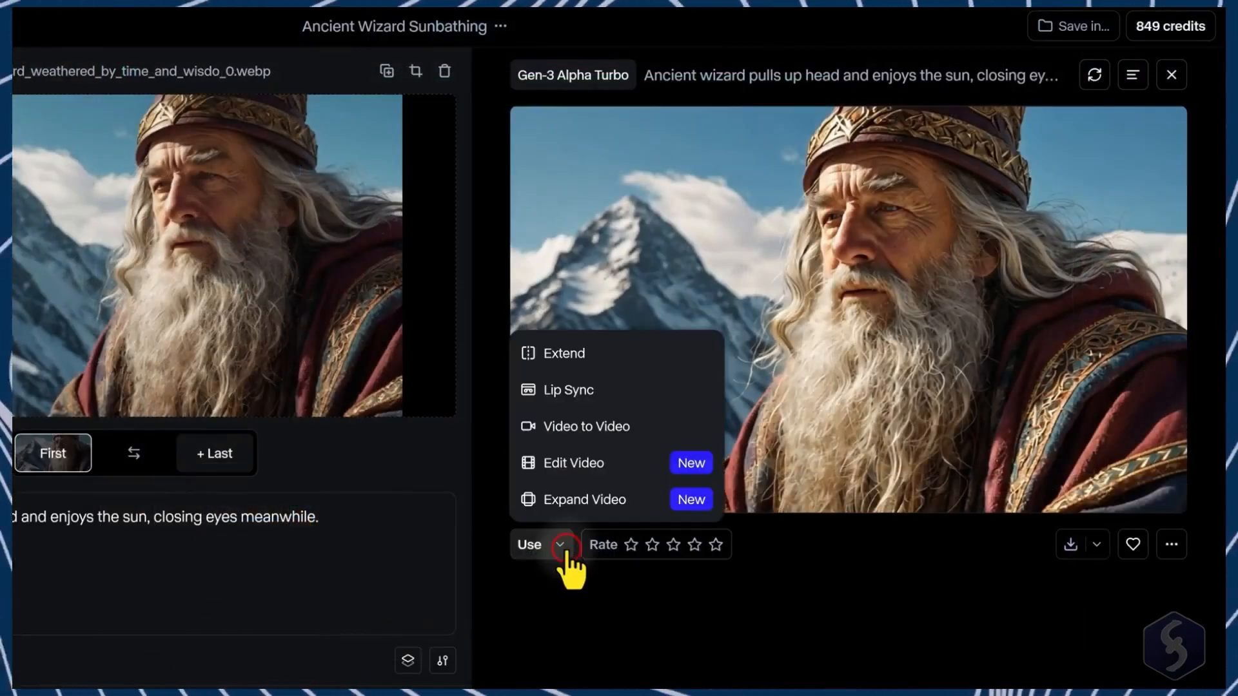
pyautogui.click(585, 353)
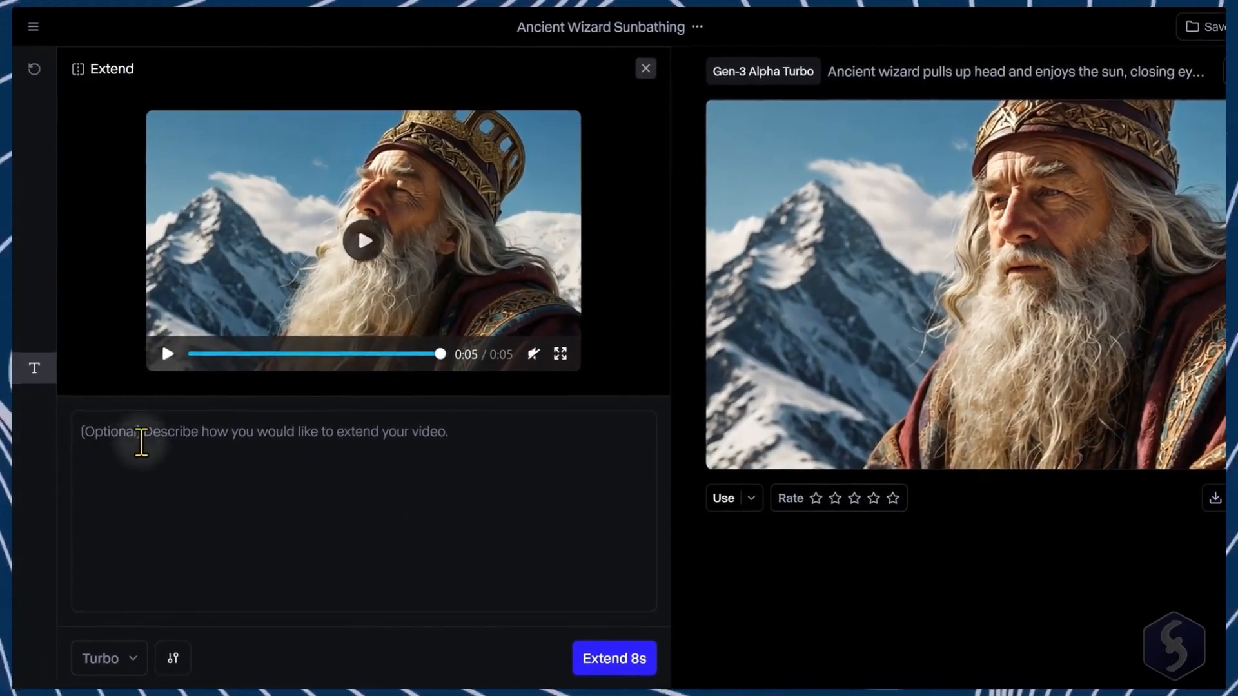
pyautogui.write('All of a sudden, it starts to sn')
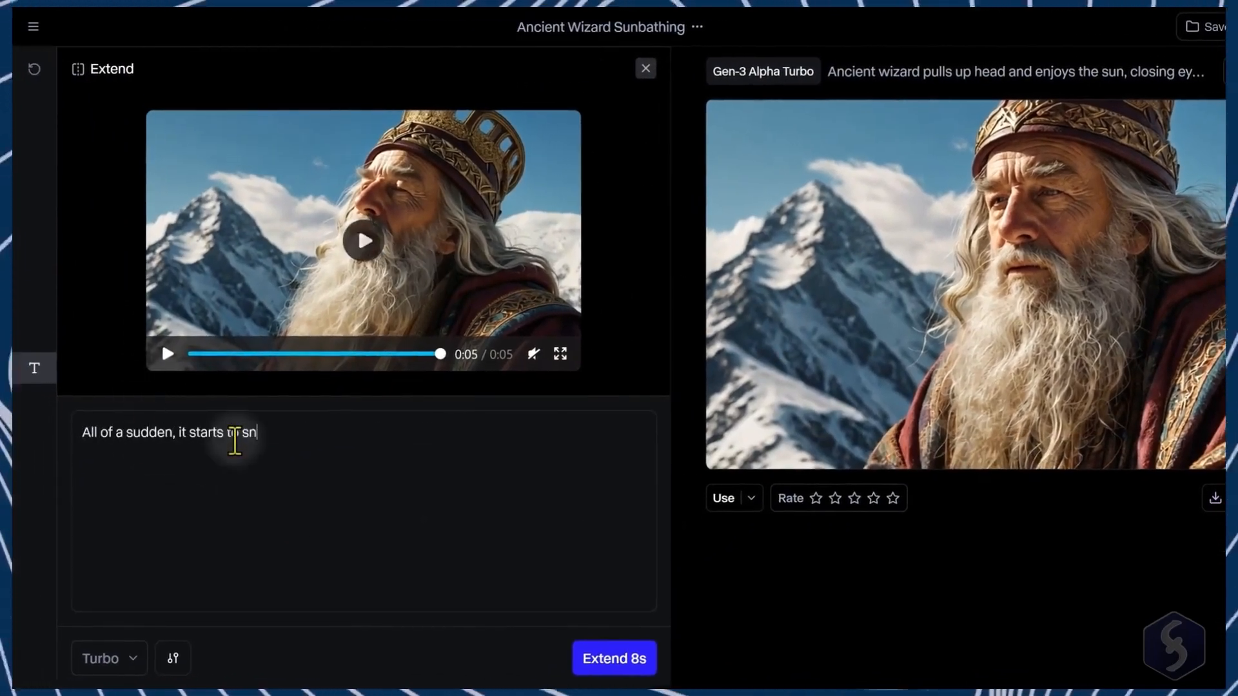
pyautogui.write('ow heavily.')
pyautogui.click(615, 658)
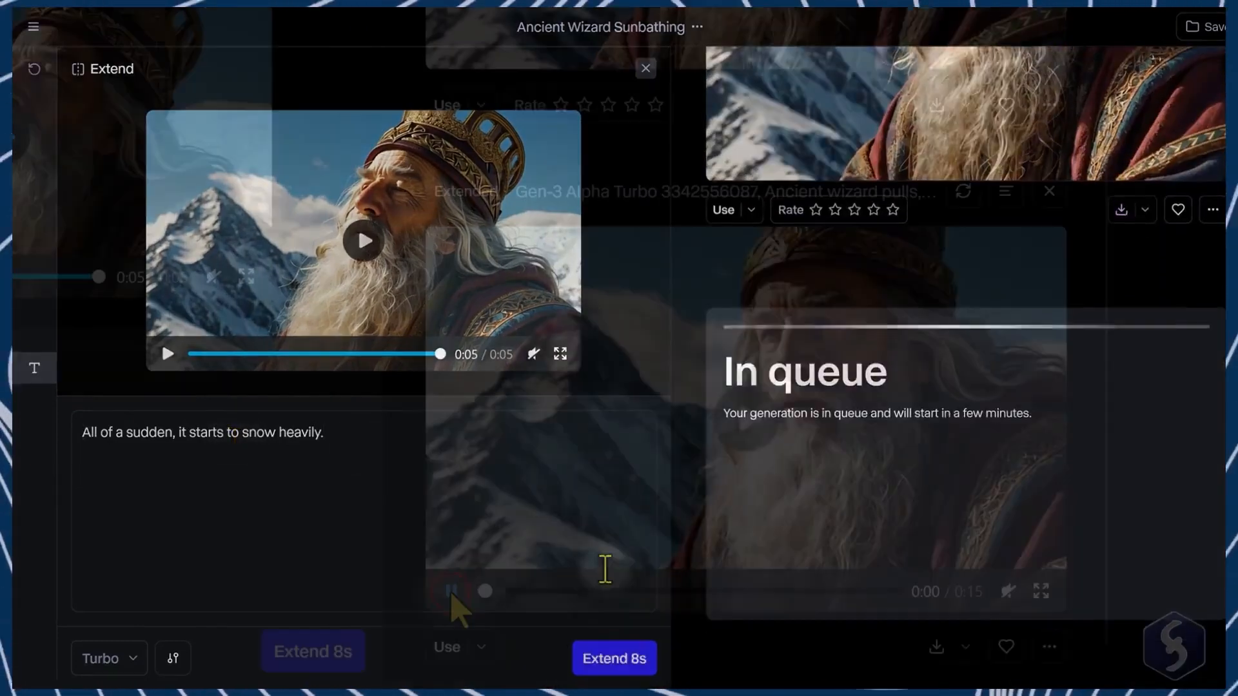
# Step: Play the extended wizard video, then review the credit balance and the available subscription plans
pyautogui.click(451, 591)
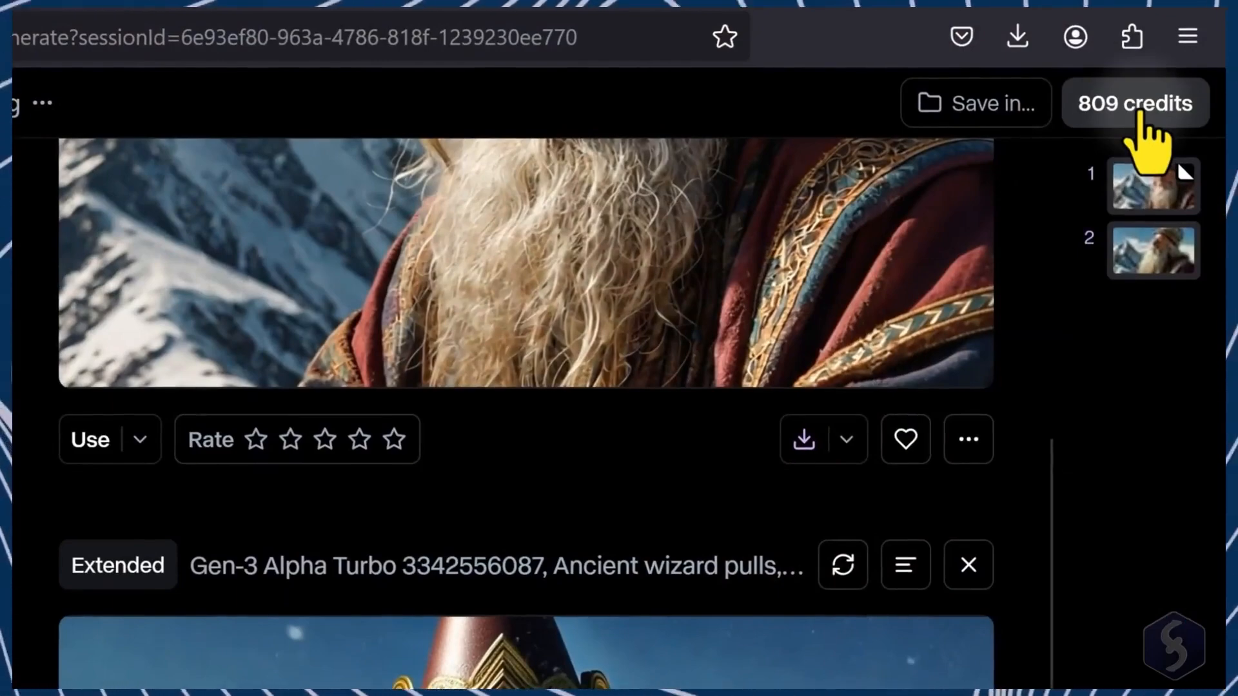
pyautogui.click(1137, 110)
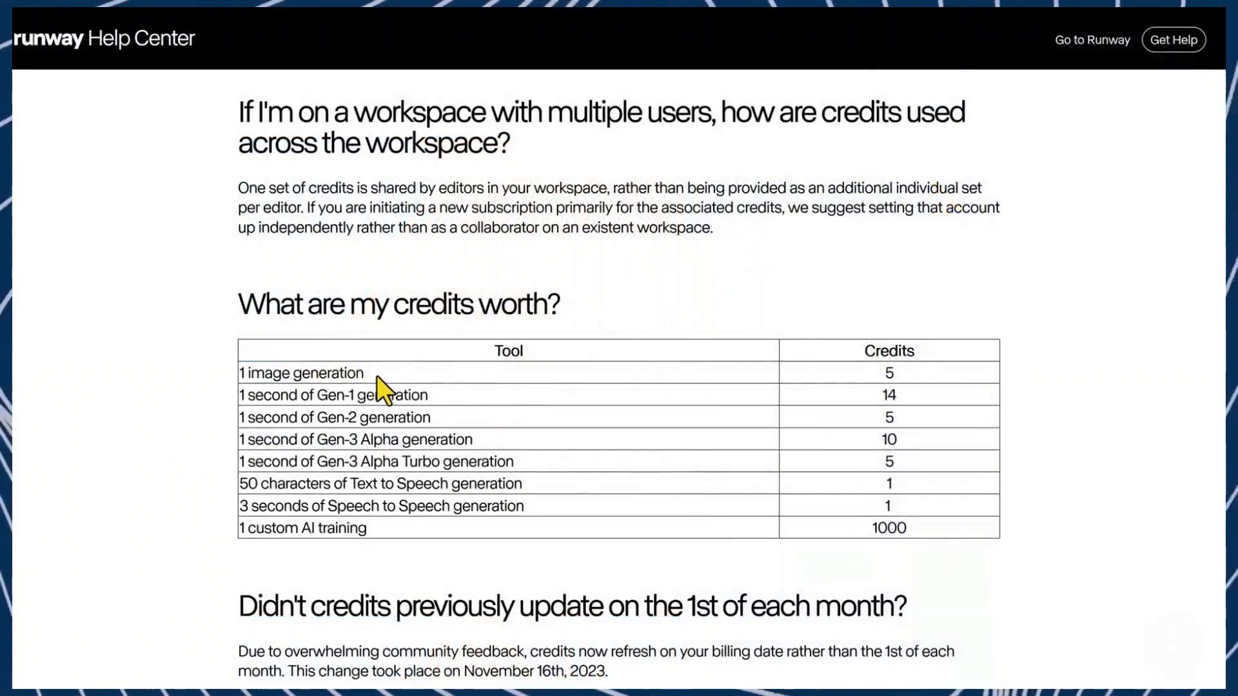
pyautogui.scroll(-3, 387, 384)
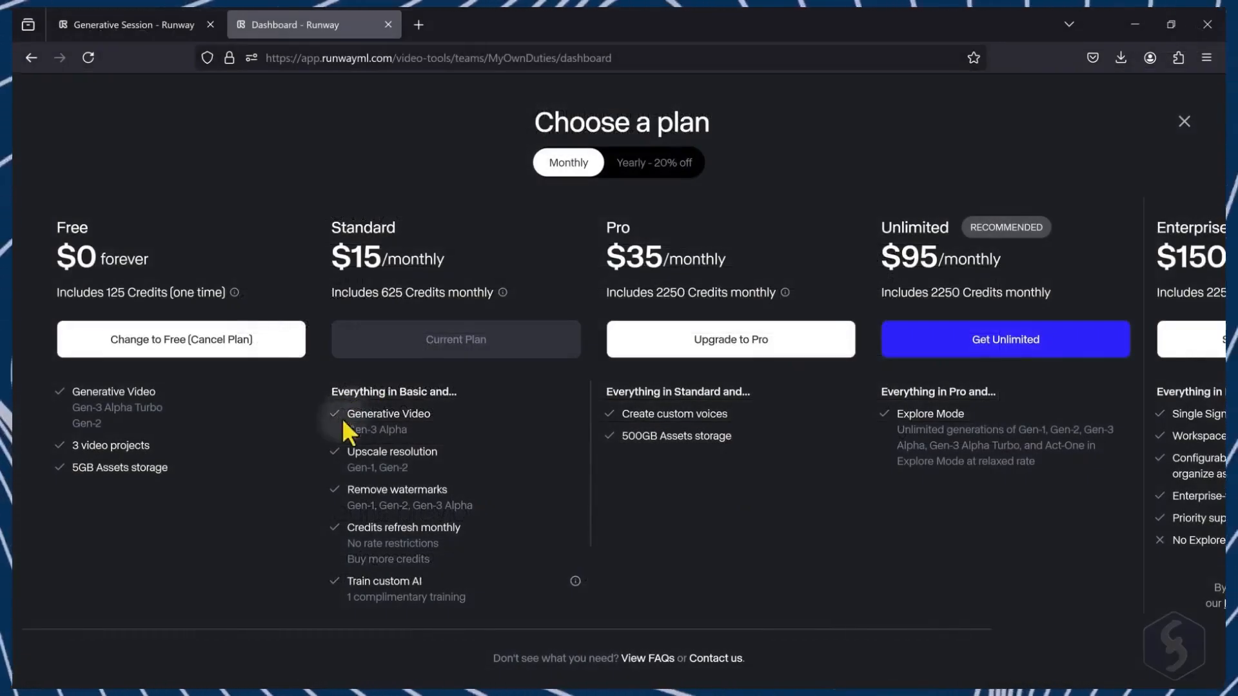
pyautogui.moveTo(336, 628); pyautogui.dragTo(354, 629)
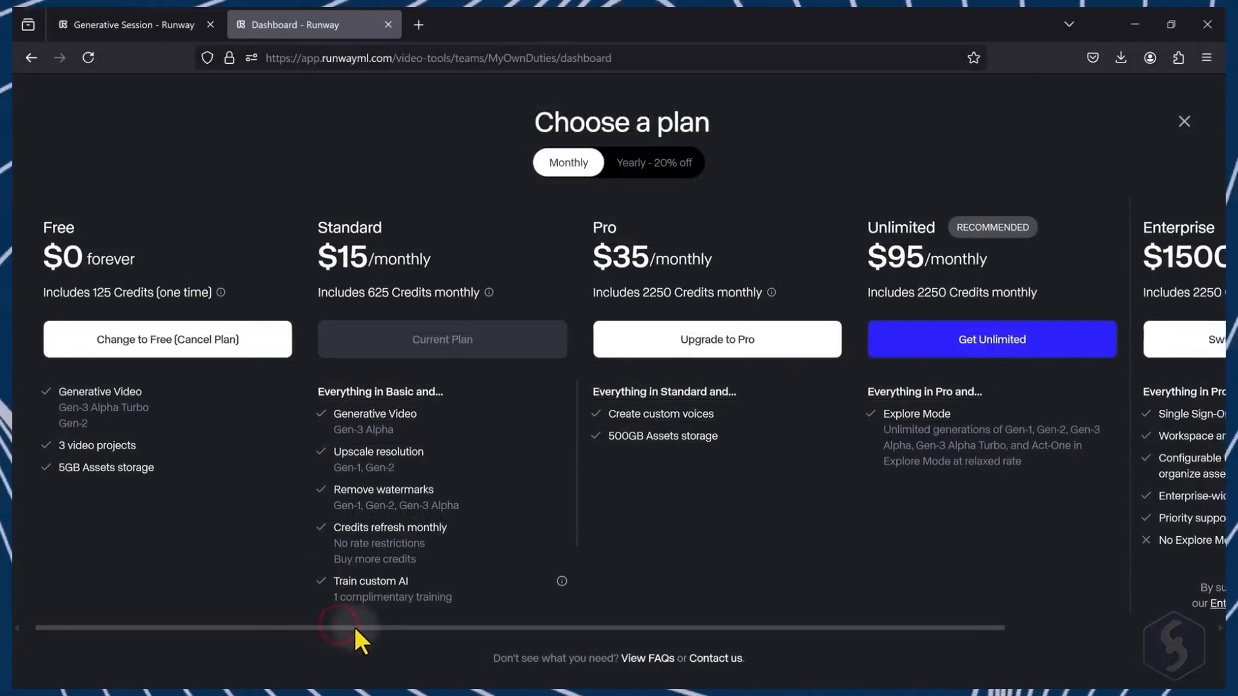
pyautogui.moveTo(57, 292); pyautogui.dragTo(205, 292)
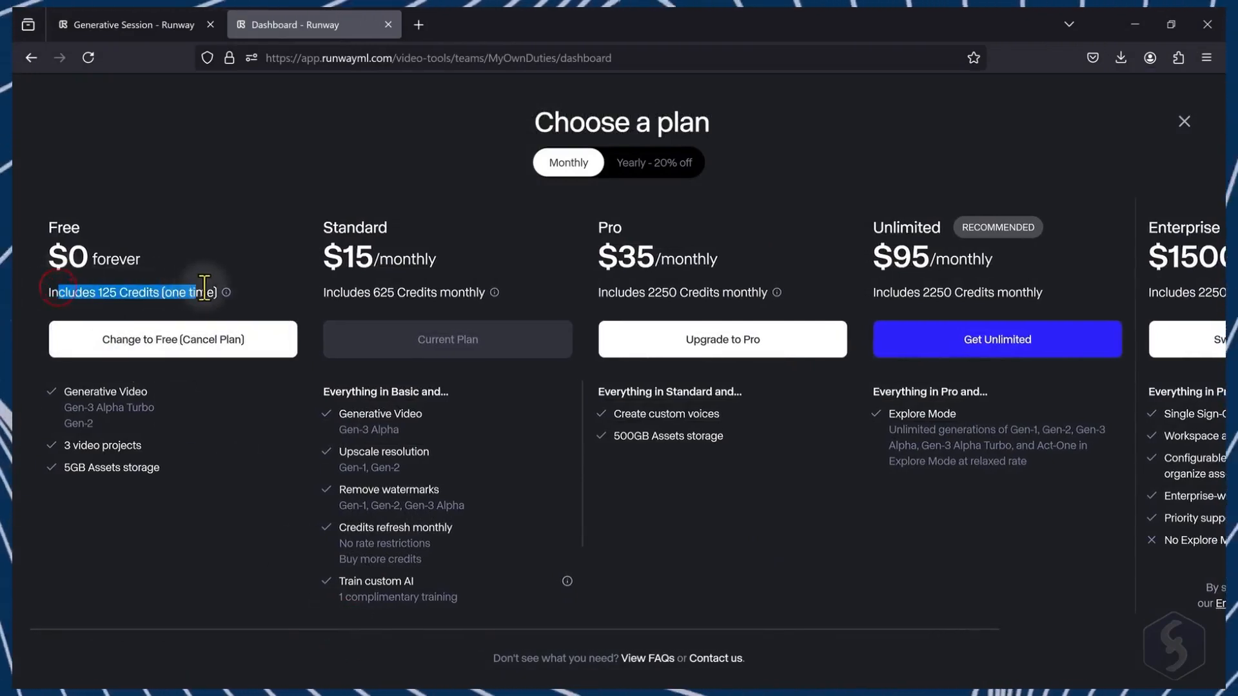
pyautogui.click(205, 292)
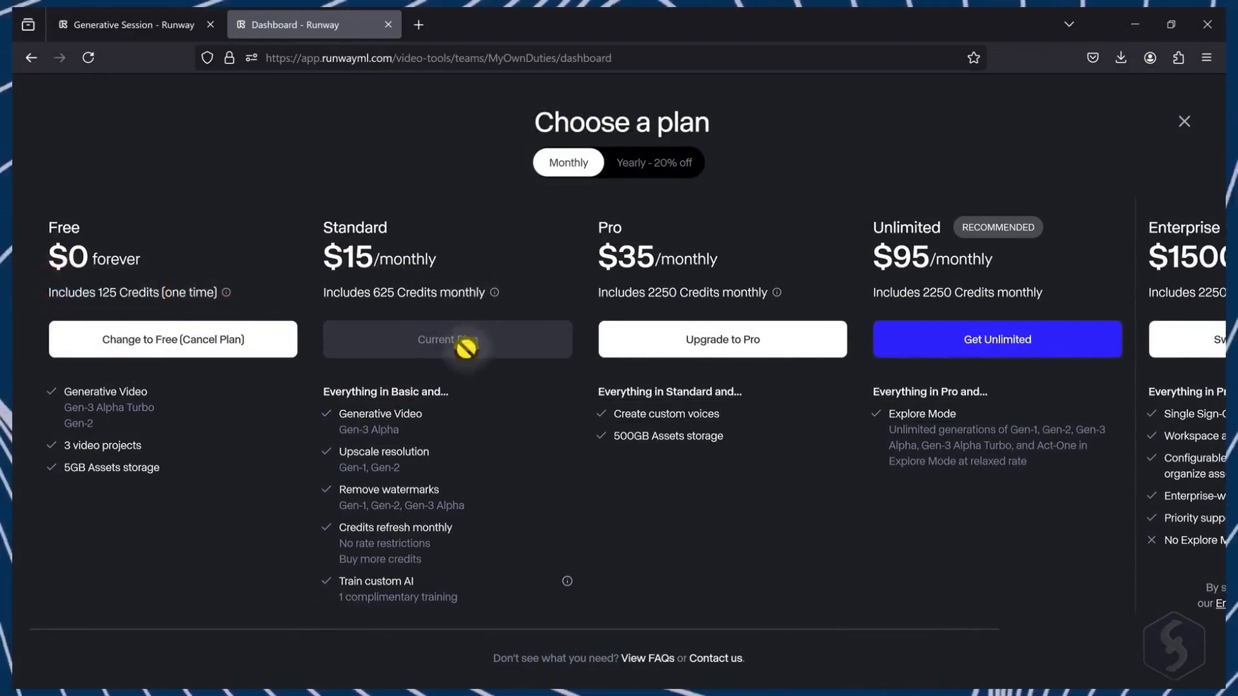
pyautogui.moveTo(347, 490); pyautogui.dragTo(469, 508)
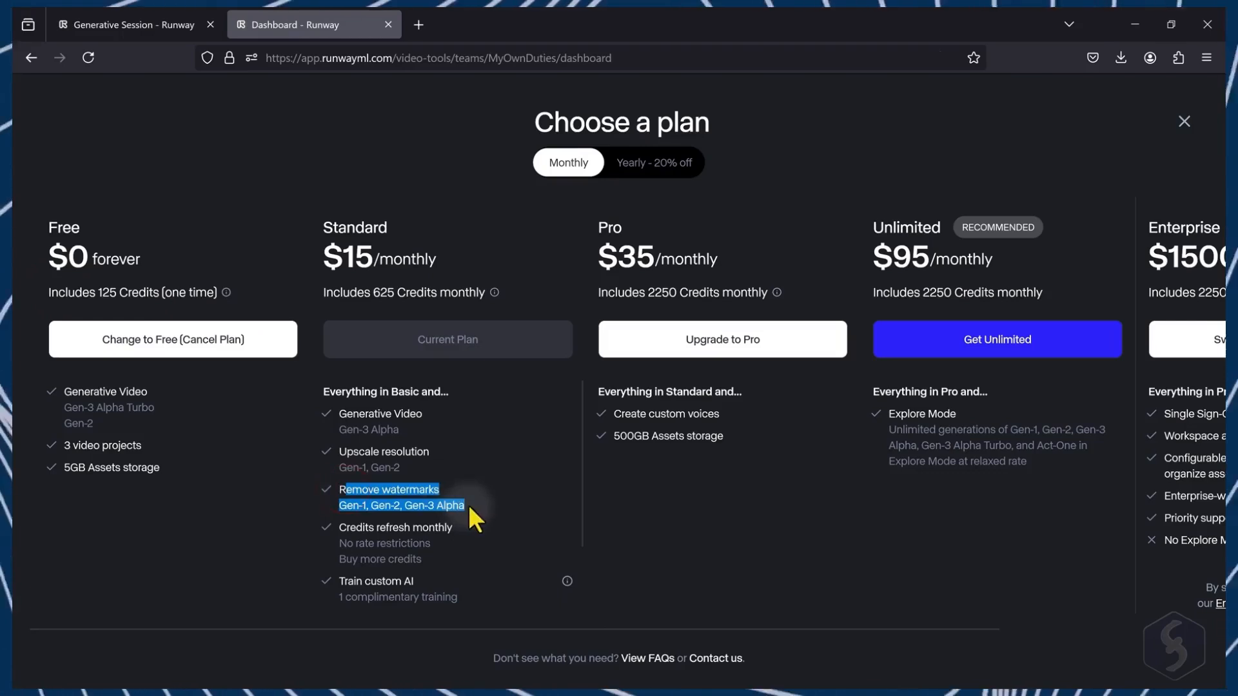
pyautogui.click(414, 493)
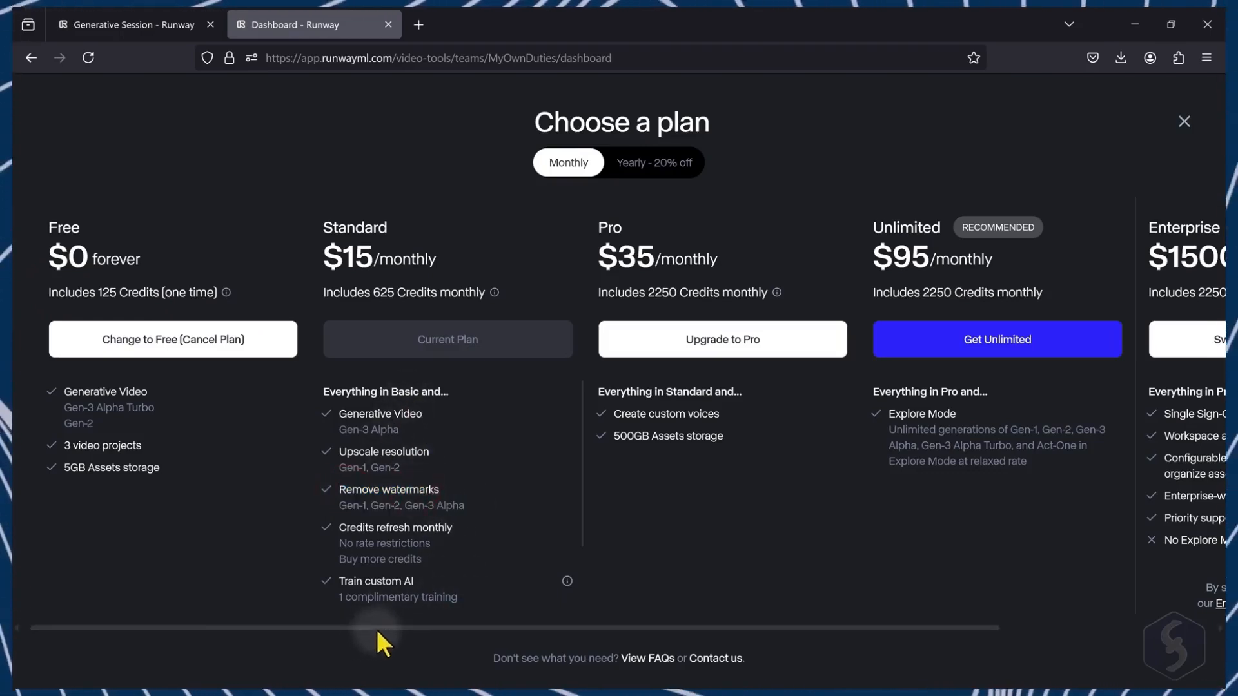
pyautogui.moveTo(381, 627); pyautogui.dragTo(593, 651)
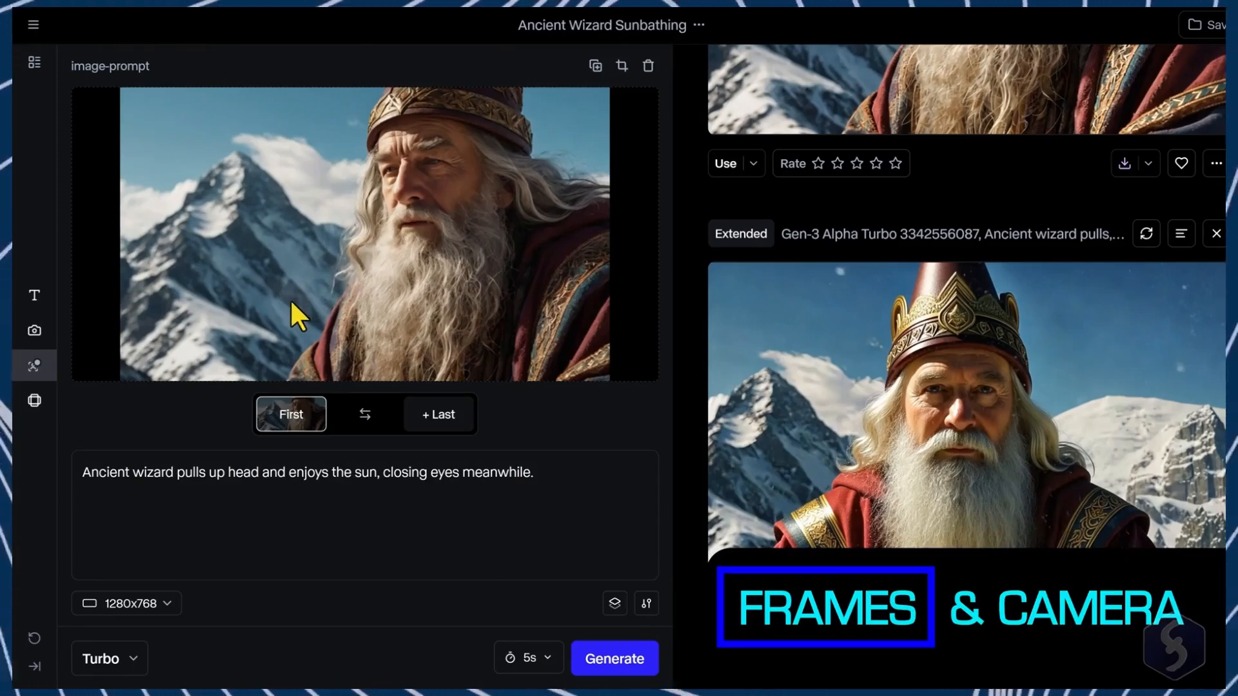
# Step: Upload an image of the standing wizard as the last keyframe and play the resulting video
pyautogui.moveTo(297, 423)
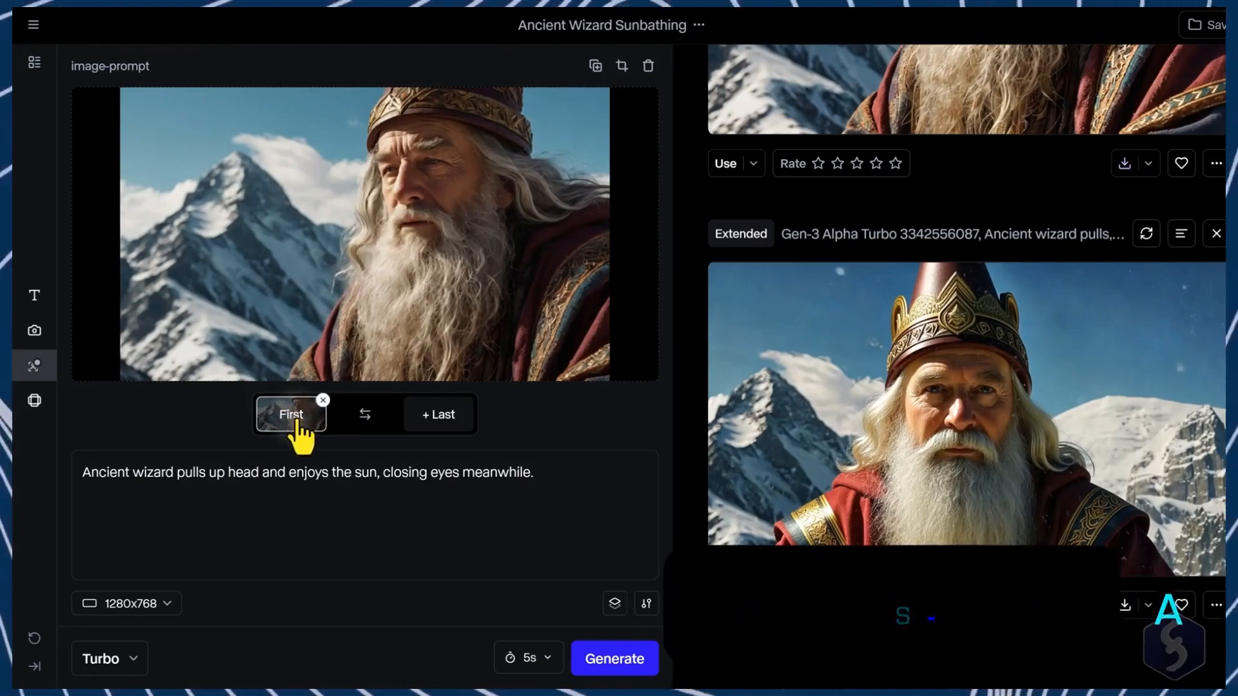
pyautogui.click(436, 424)
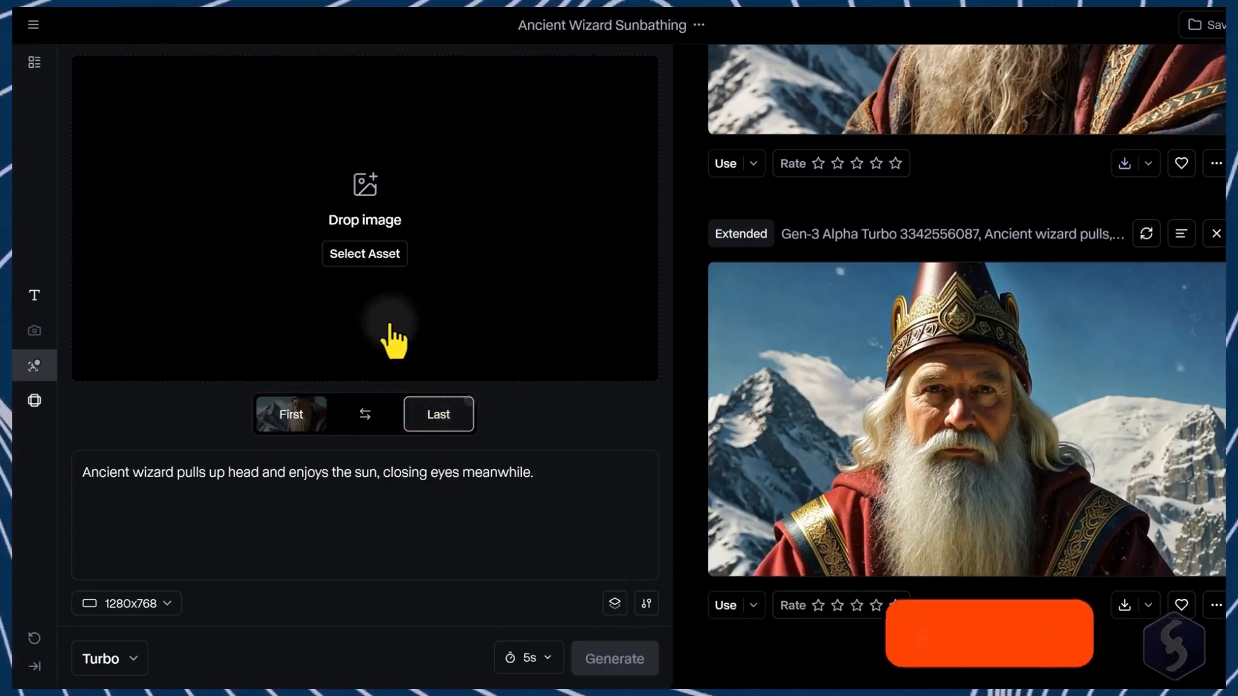
pyautogui.click(369, 260)
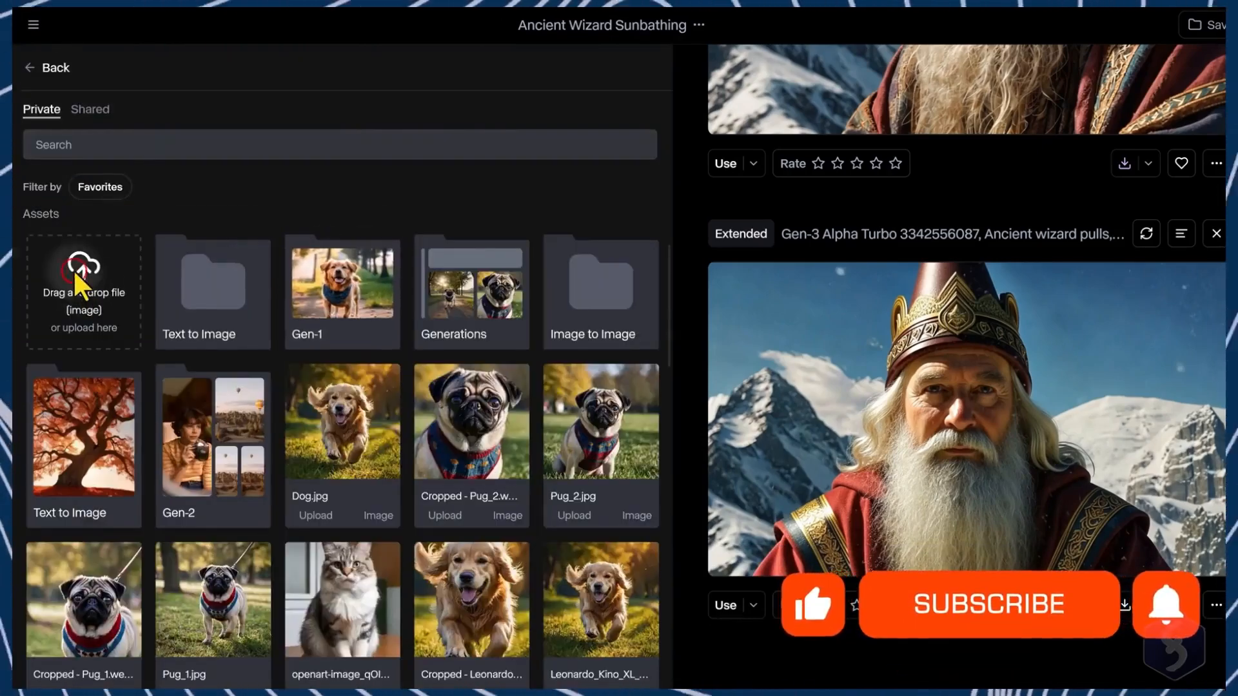
pyautogui.click(83, 265)
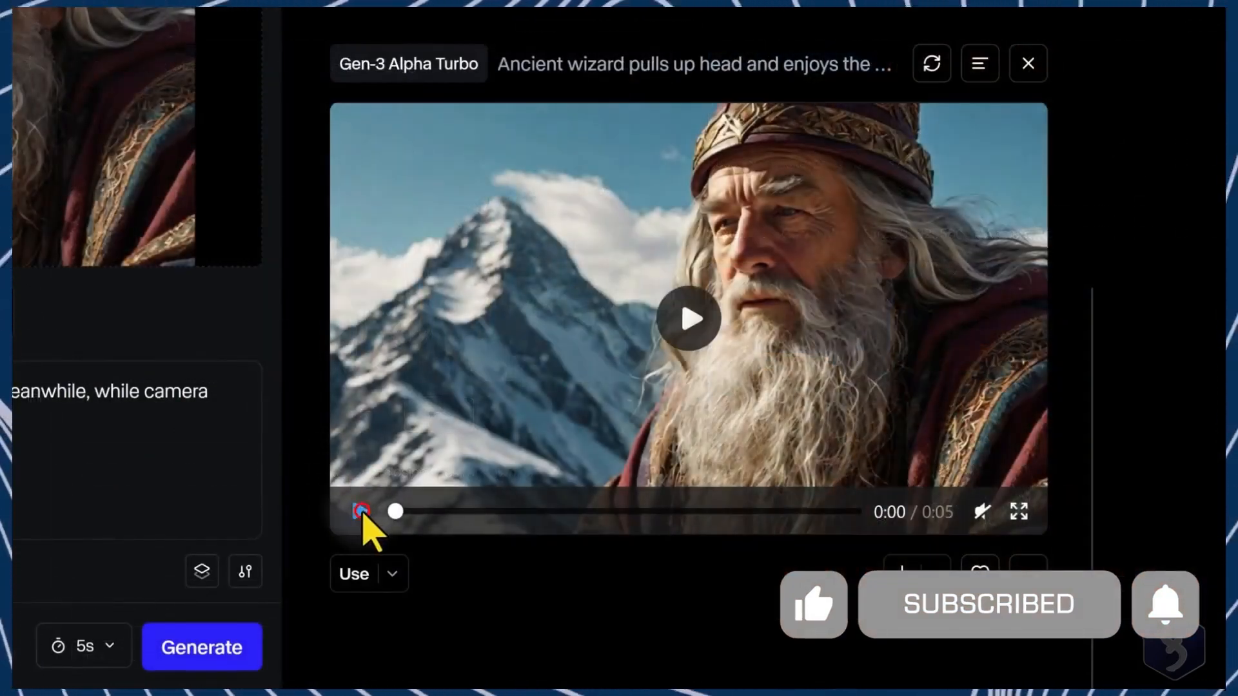
pyautogui.click(361, 512)
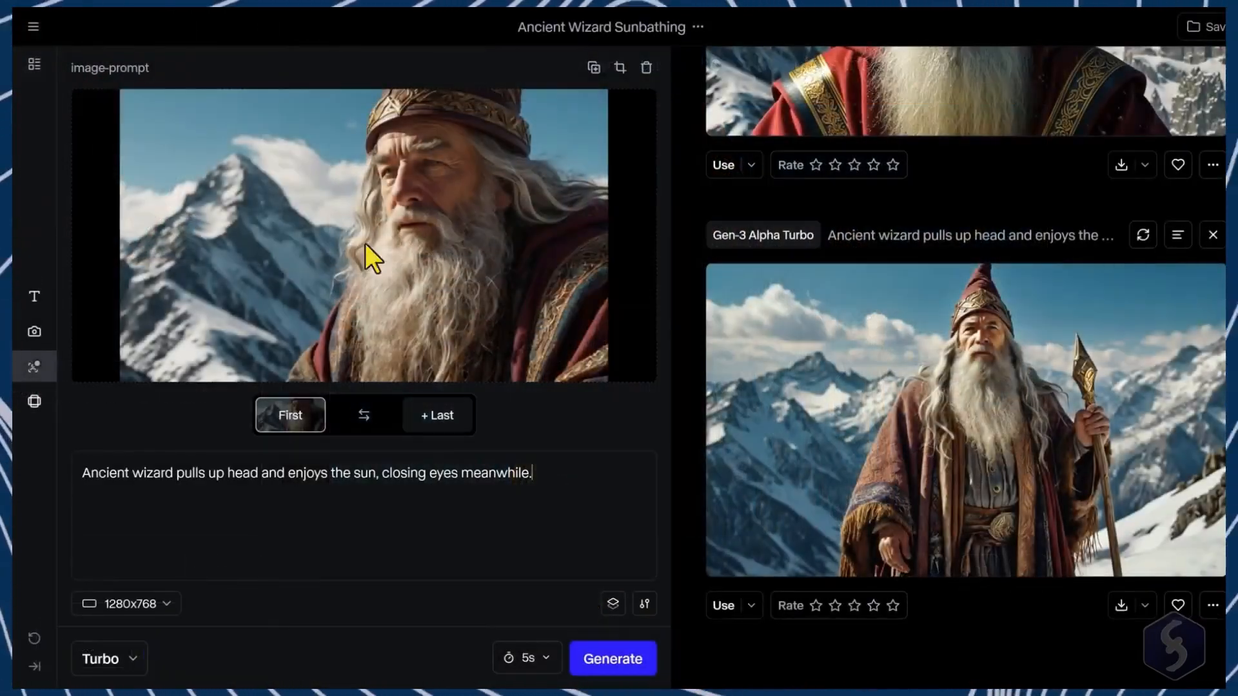
# Step: Open camera controls and set pan to 5.0, zoom to -6.6 and roll to -1.2, then play the generated clip
pyautogui.click(34, 332)
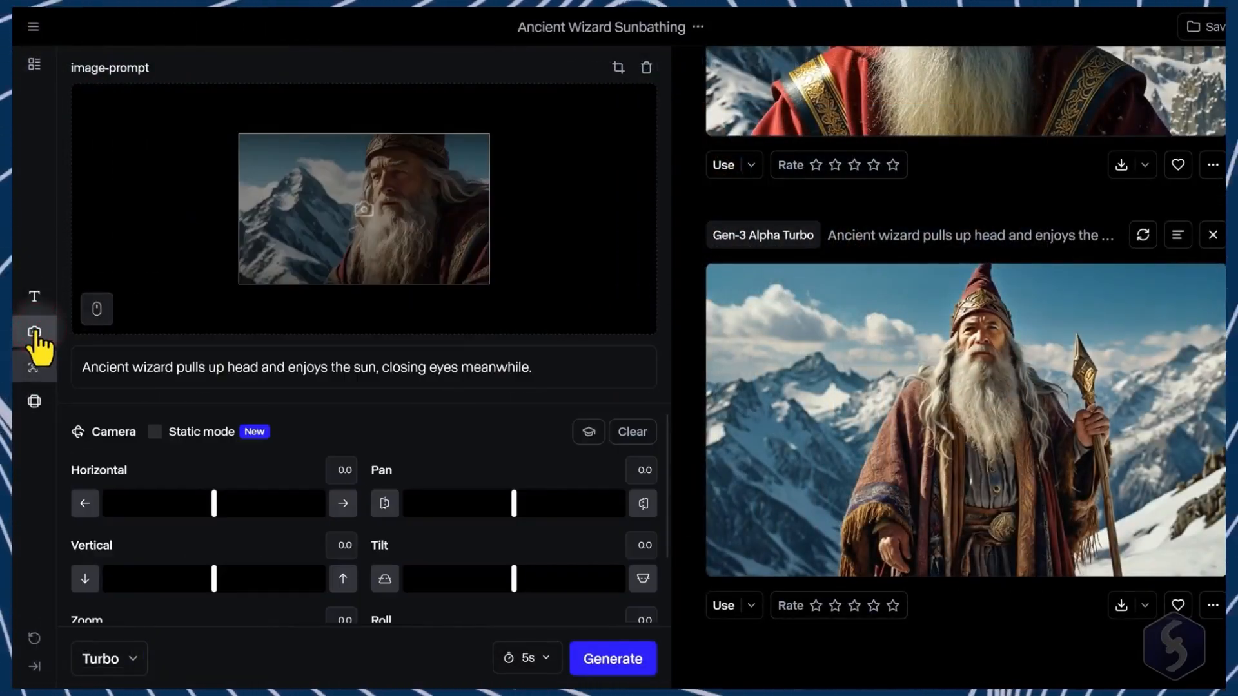
pyautogui.scroll(-1, 243, 500)
pyautogui.moveTo(214, 588); pyautogui.dragTo(140, 599)
pyautogui.moveTo(514, 587); pyautogui.dragTo(503, 588)
pyautogui.moveTo(514, 443); pyautogui.dragTo(553, 439)
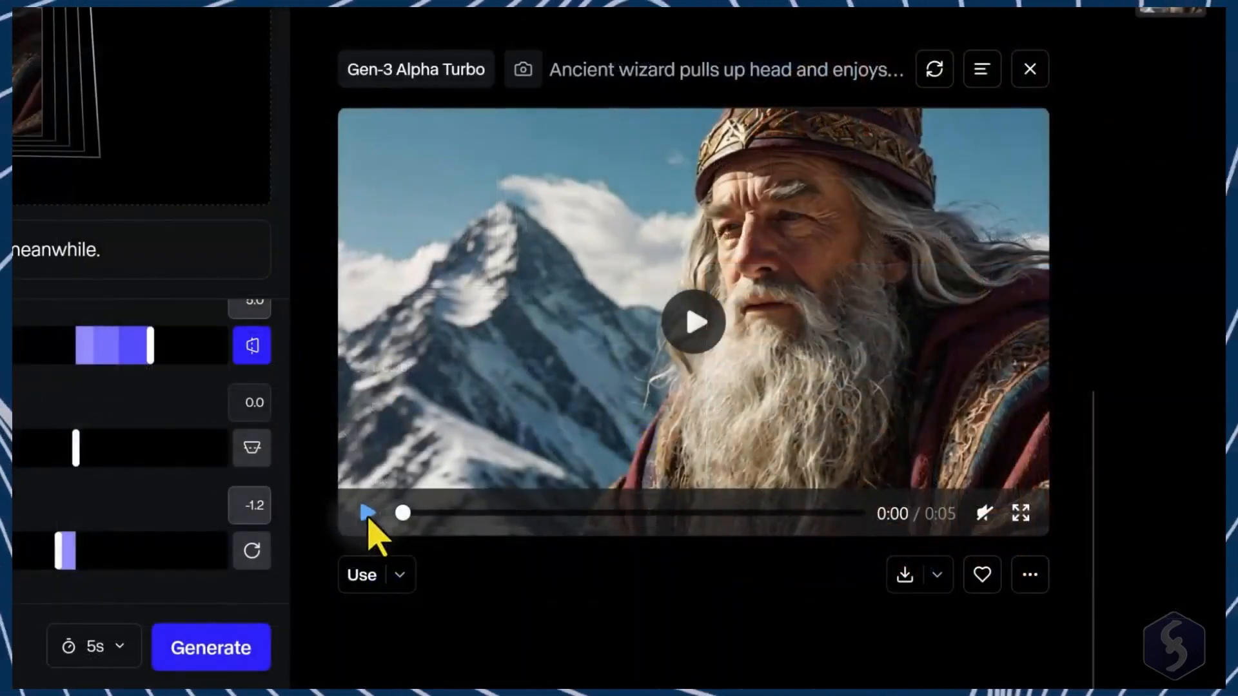
pyautogui.click(367, 513)
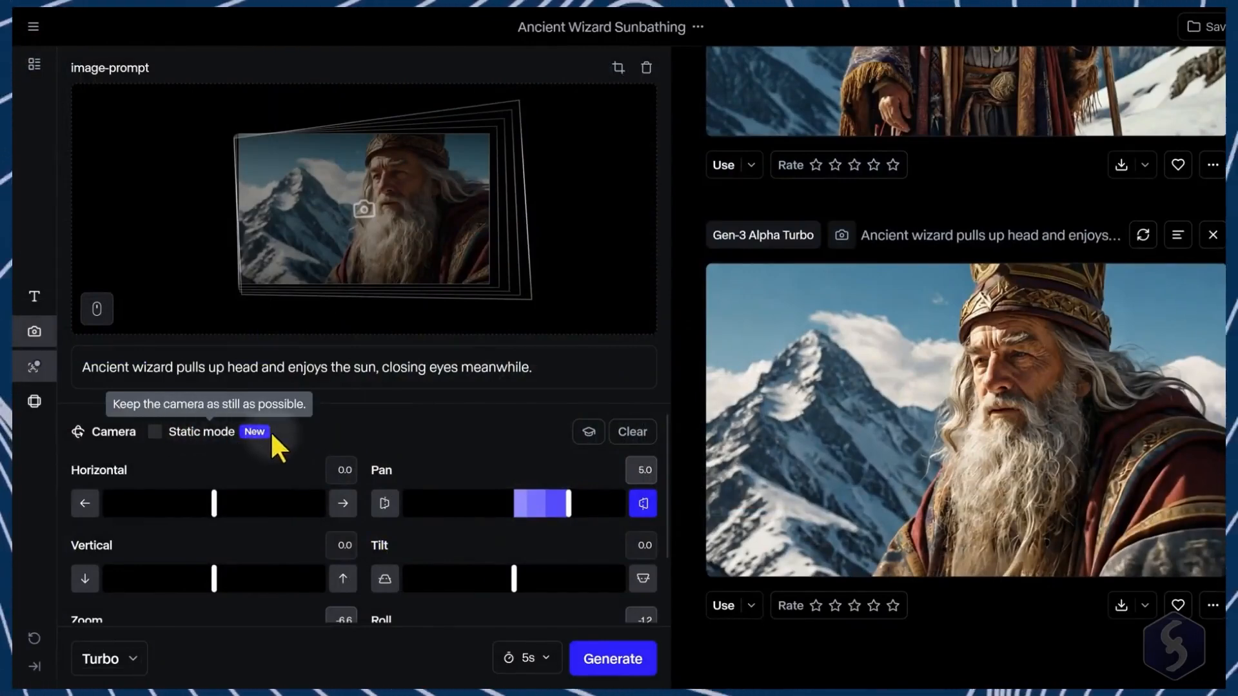
# Step: Set horizontal camera movement to -3.6 and append "Camera pans on the left in order to show the peak of the mountain." to the prompt
pyautogui.moveTo(214, 504); pyautogui.dragTo(175, 507)
pyautogui.write('Camera pans on the left in or')
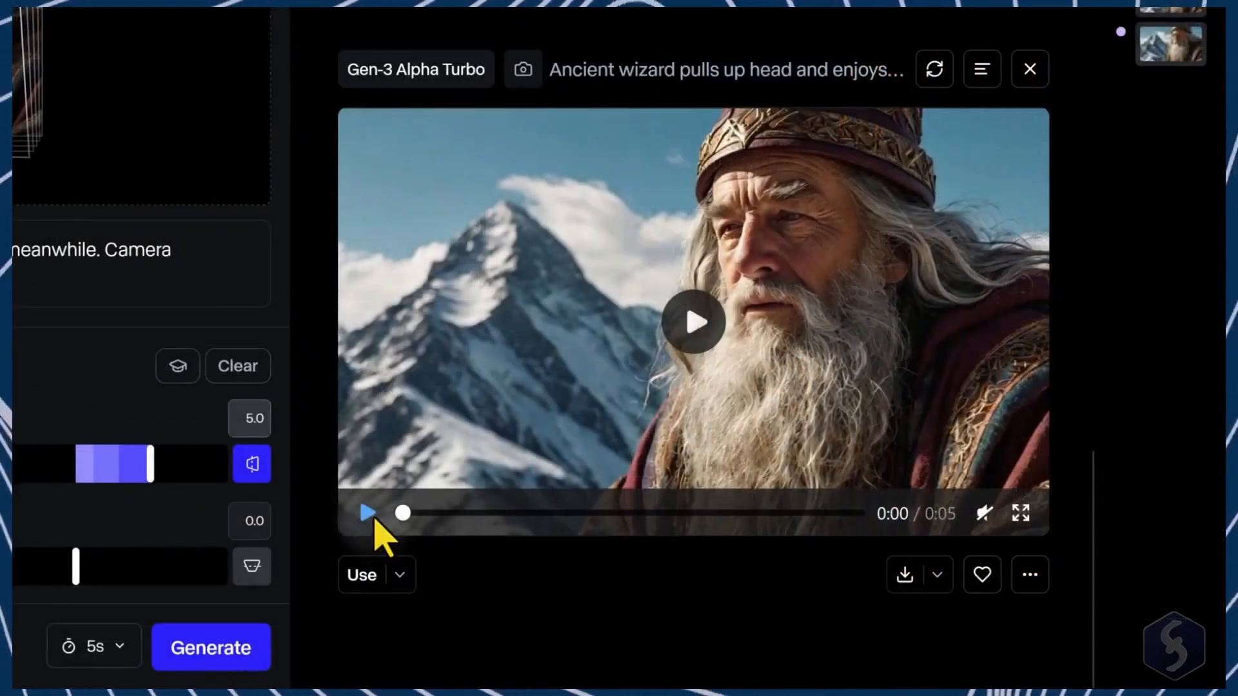
pyautogui.click(368, 514)
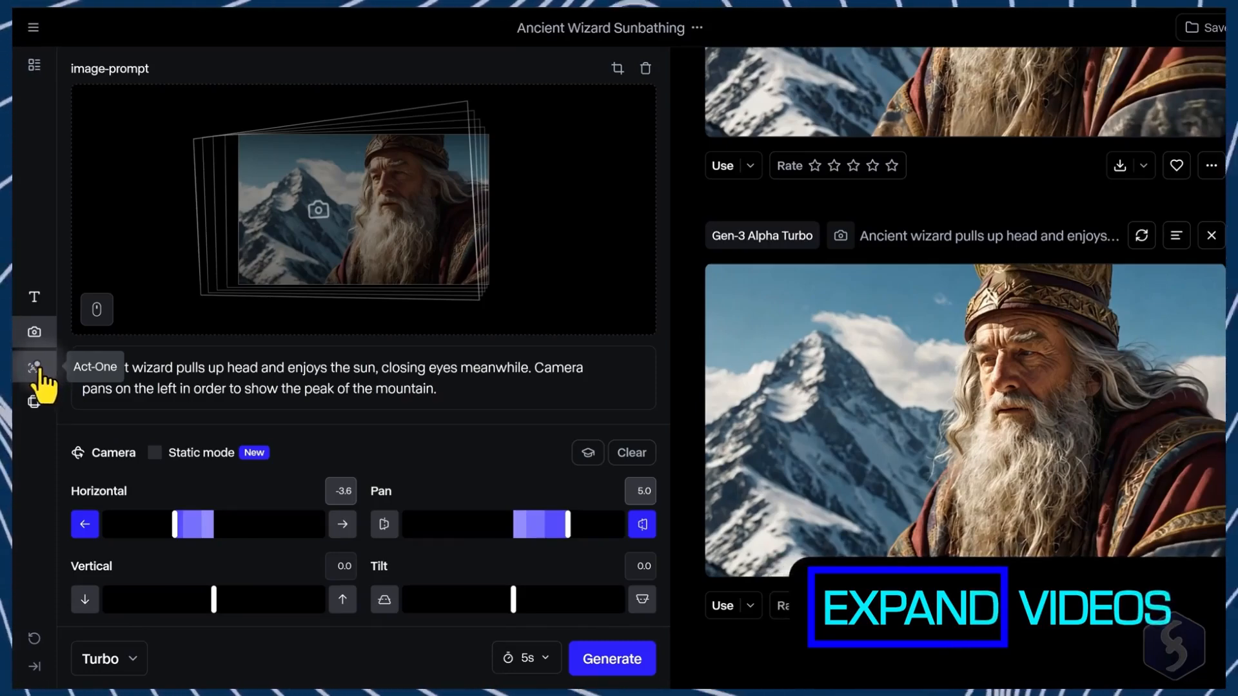
# Step: Expand a deer video at 1280x768 with the prompt "A deer is standing next to the river, hearing any predator nearby and hiding behind a tree..."
pyautogui.click(34, 401)
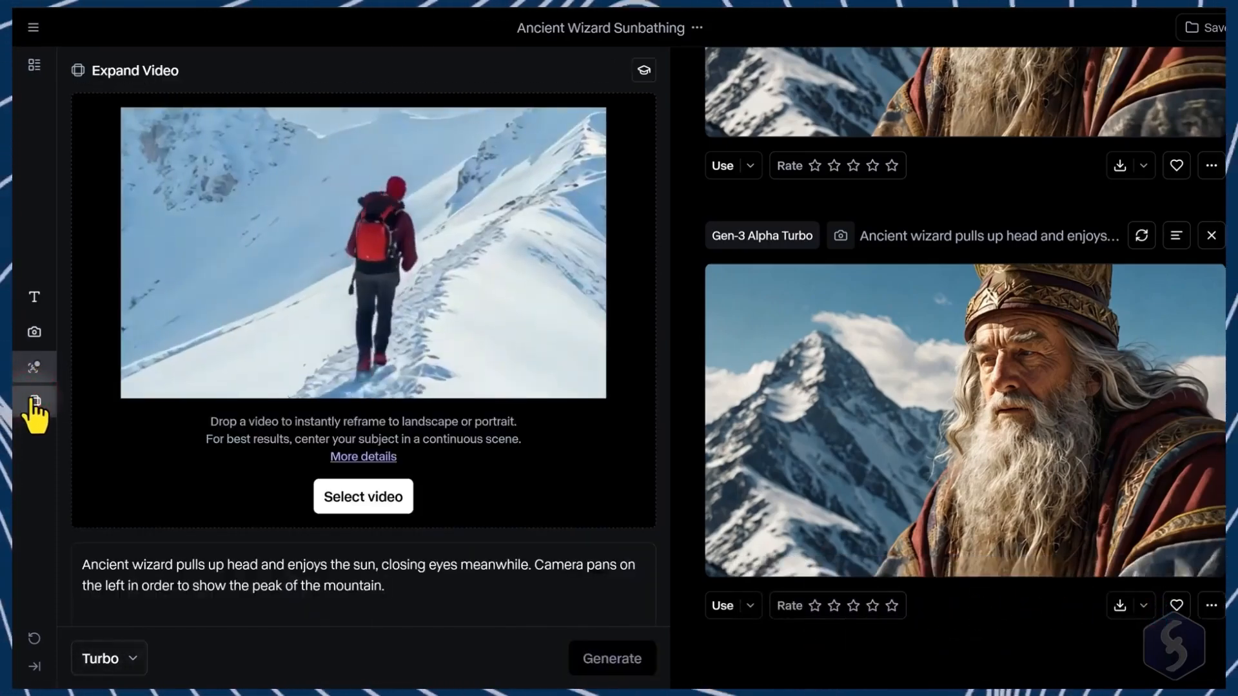
pyautogui.click(353, 501)
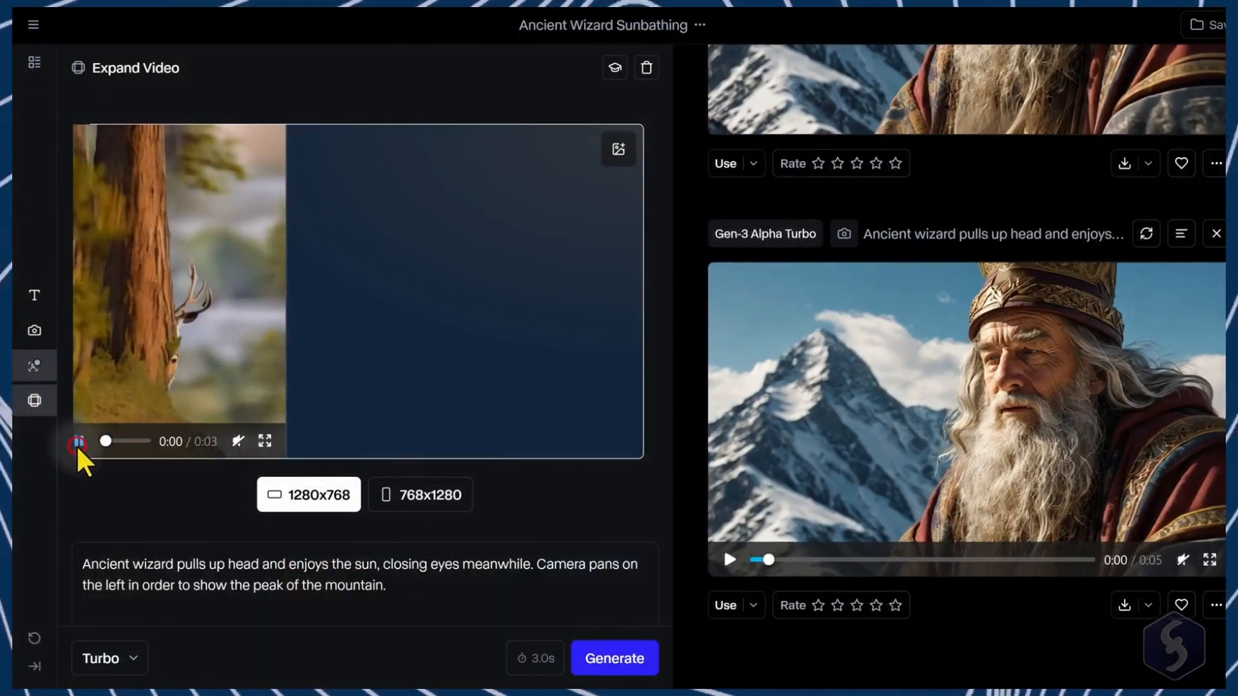
pyautogui.click(78, 441)
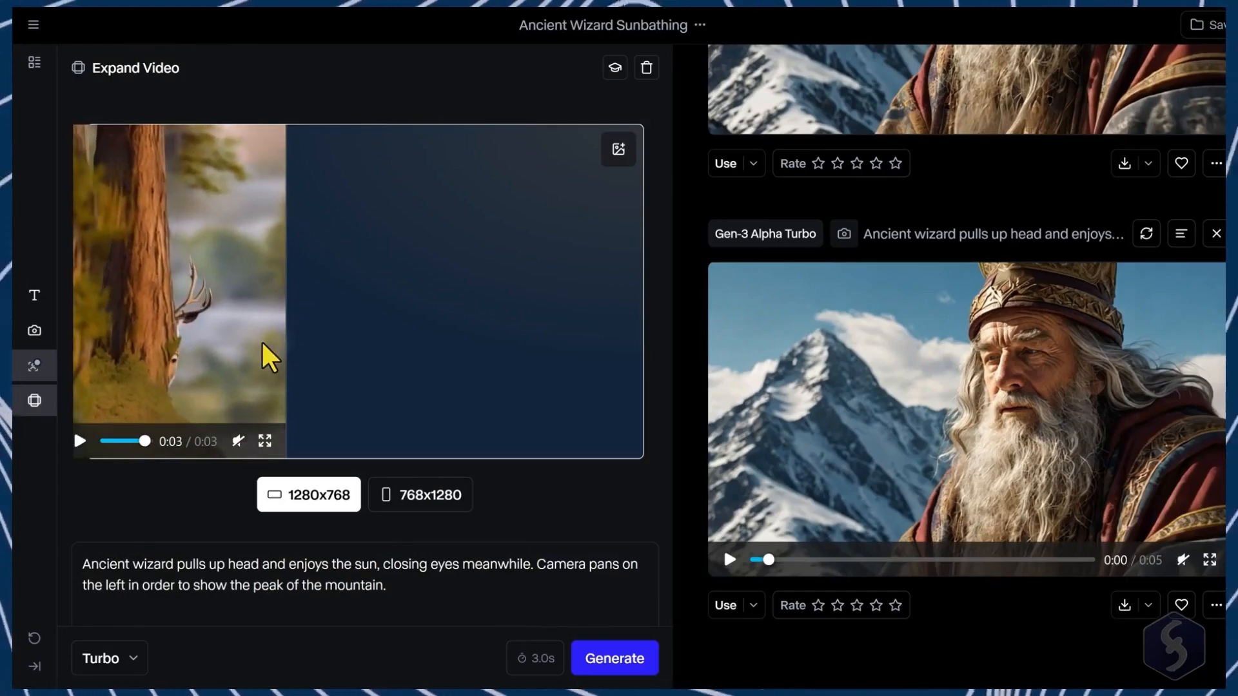
pyautogui.hotkey('ctrl', 'a')
pyautogui.write('A deer is standing next to the river, hearing any predator nearby and hiding behind a tree. The river is very large, immerse in a forest landscape under the')
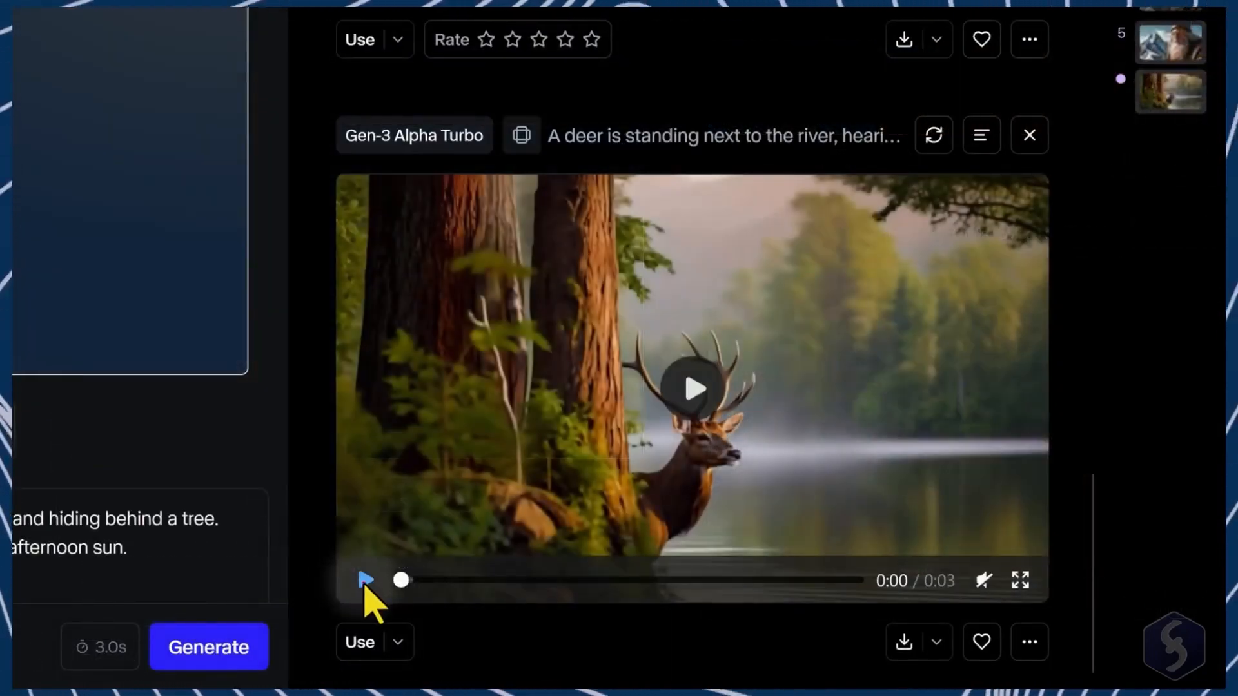
pyautogui.click(366, 582)
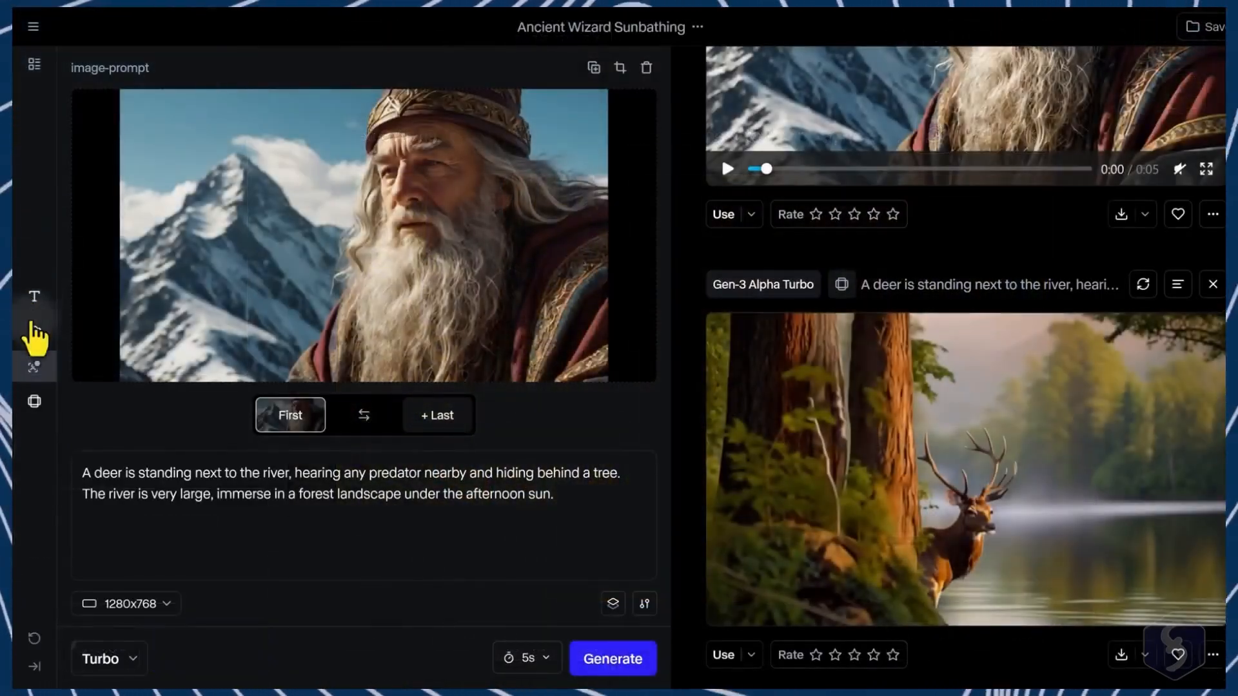
# Step: Switch the model to Gen-3 Alpha and remove the input image
pyautogui.click(133, 667)
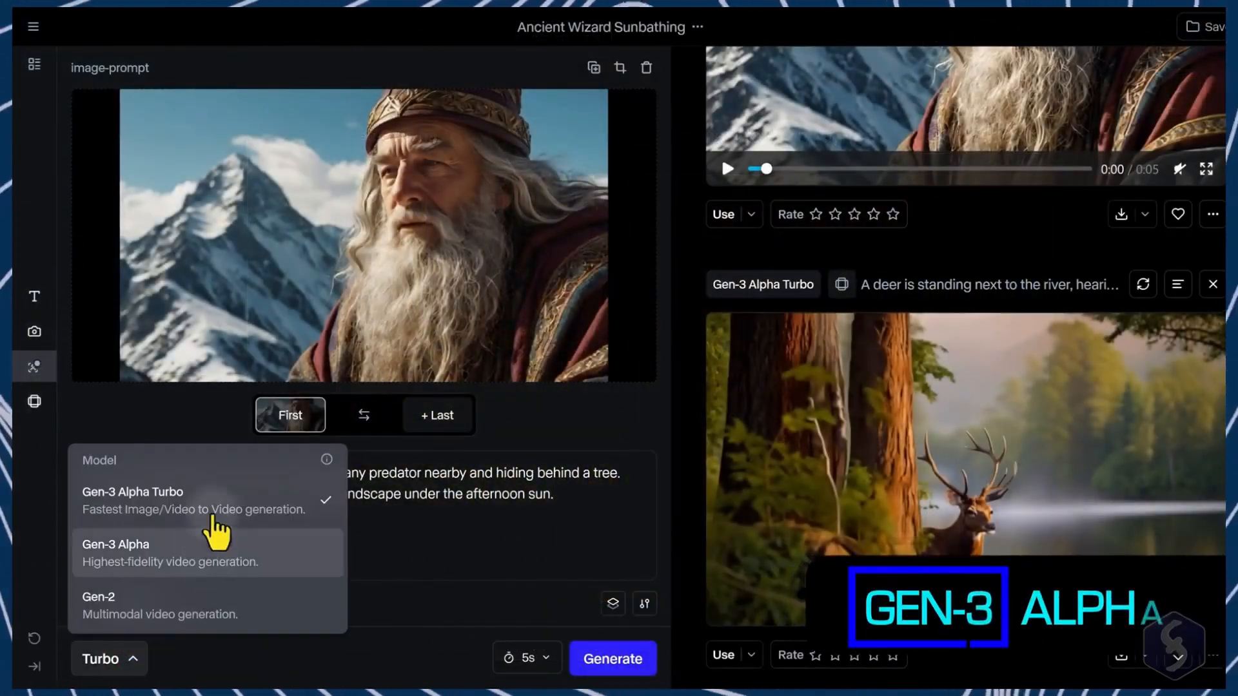
pyautogui.click(238, 560)
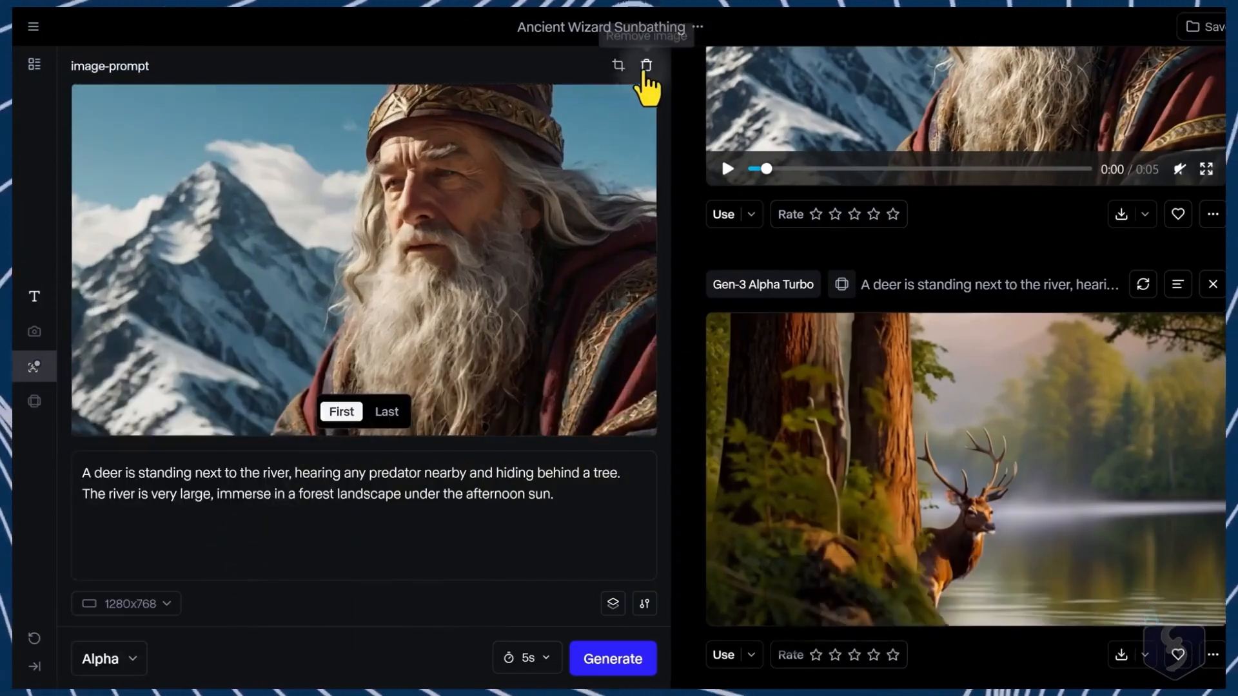
pyautogui.click(646, 65)
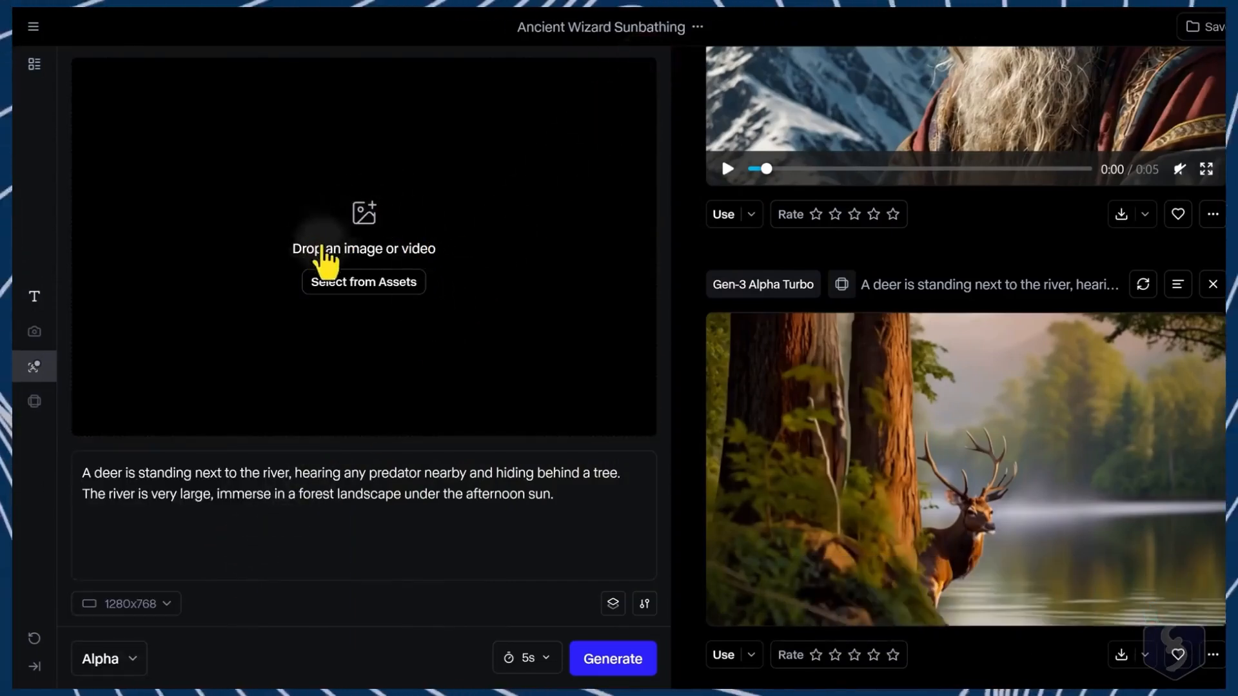
# Step: Replace the prompt with "Visual: a beautiful graceful rabbit hops from one moss-covered stone to another..." plus camera directions moving closer to the rabbit
pyautogui.click(566, 495)
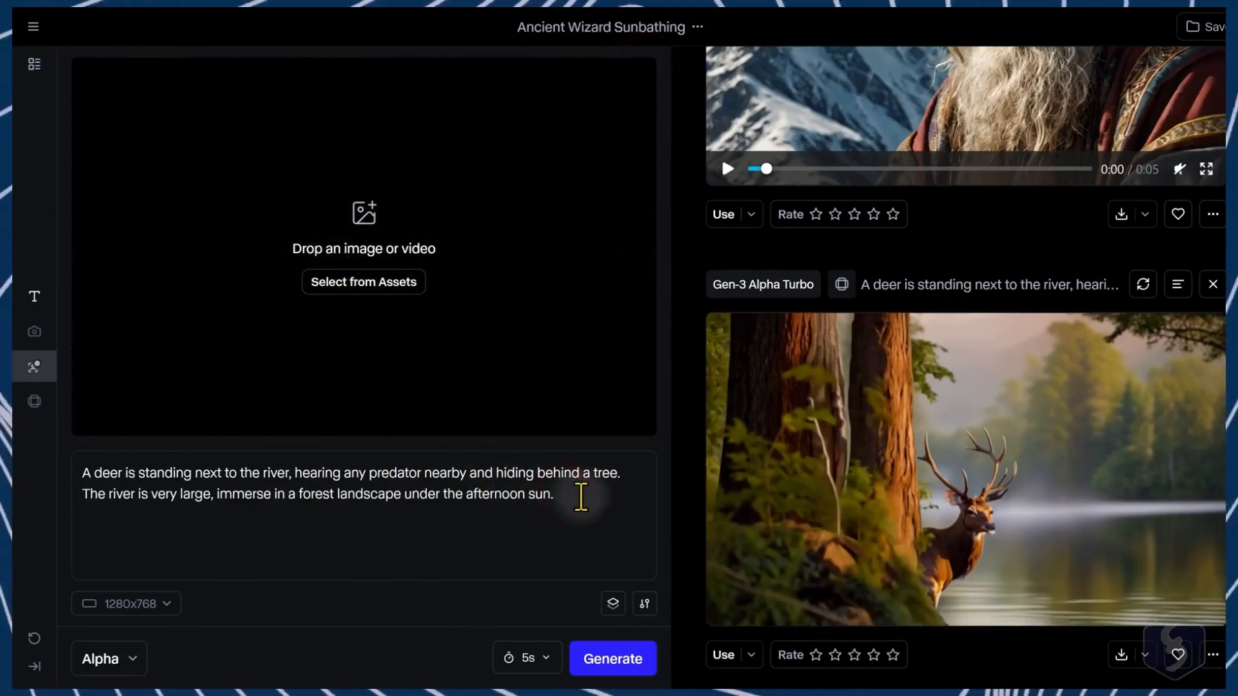
pyautogui.tripleClick(590, 497)
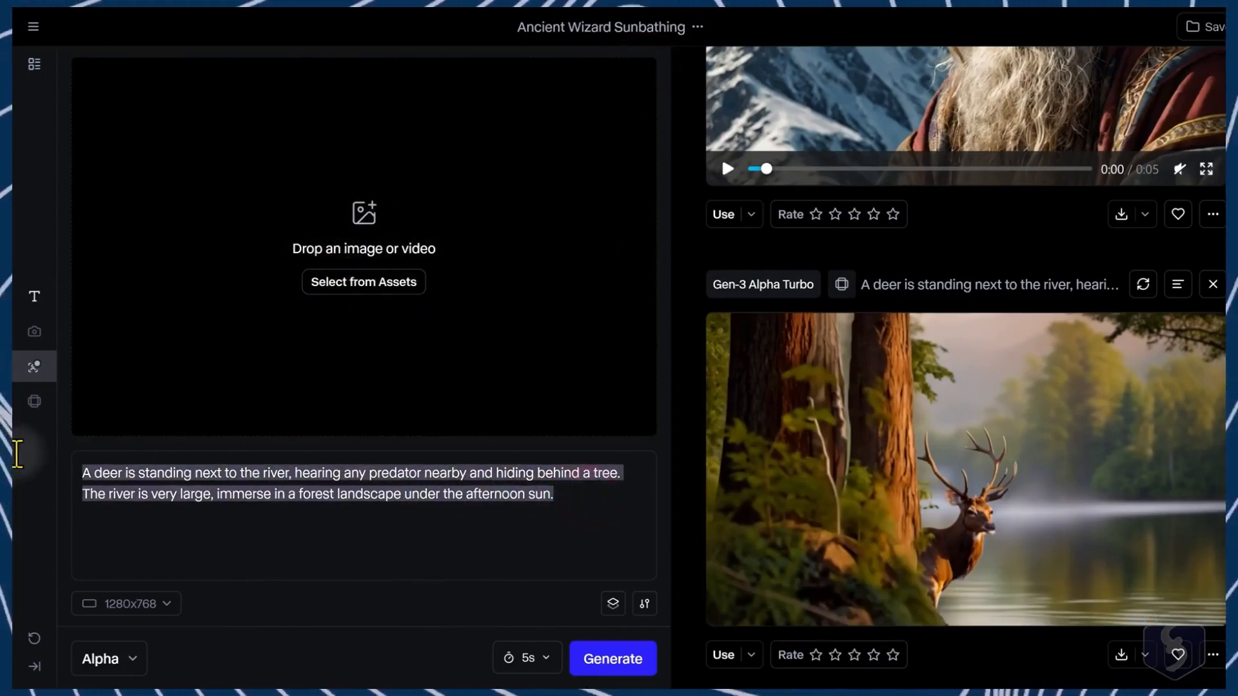
pyautogui.write('Visual: a beautiful graceful rab')
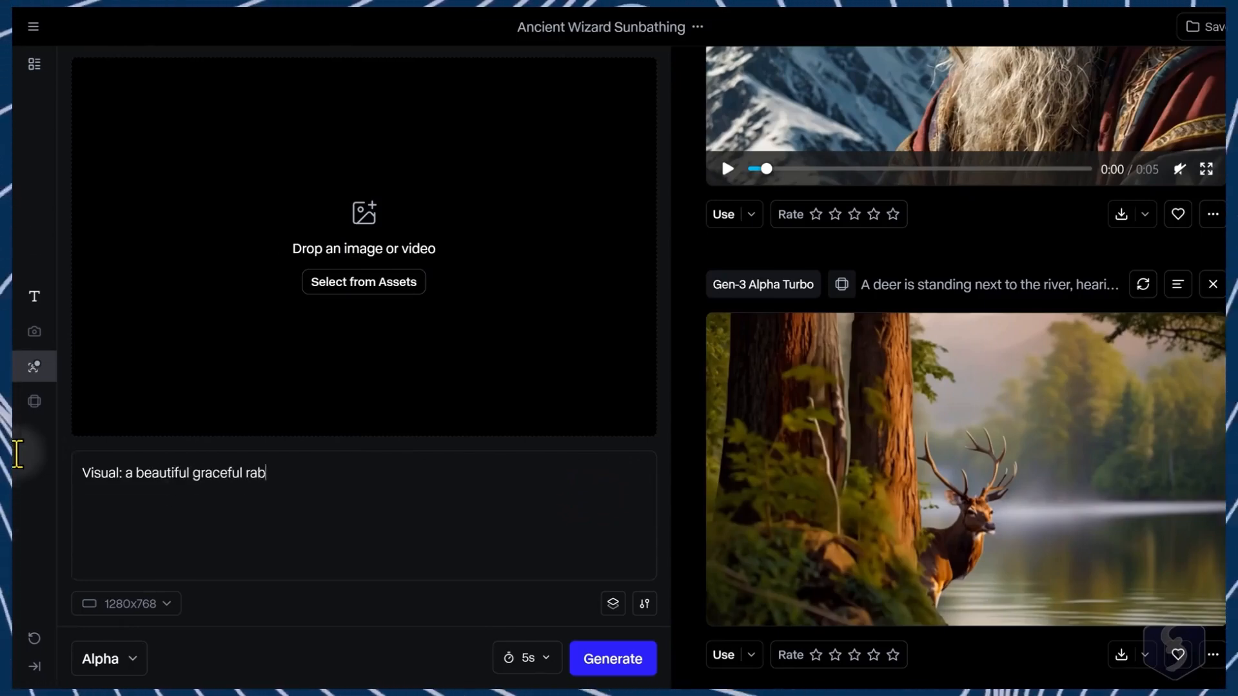
pyautogui.write('bit hops from one moss-covered stone to another in a tranquil Summer forest stream where sunlight filters through the canopy. The scene appears in a realistic and cinematic style, showing a vivid landscape incredibly realistic and full')
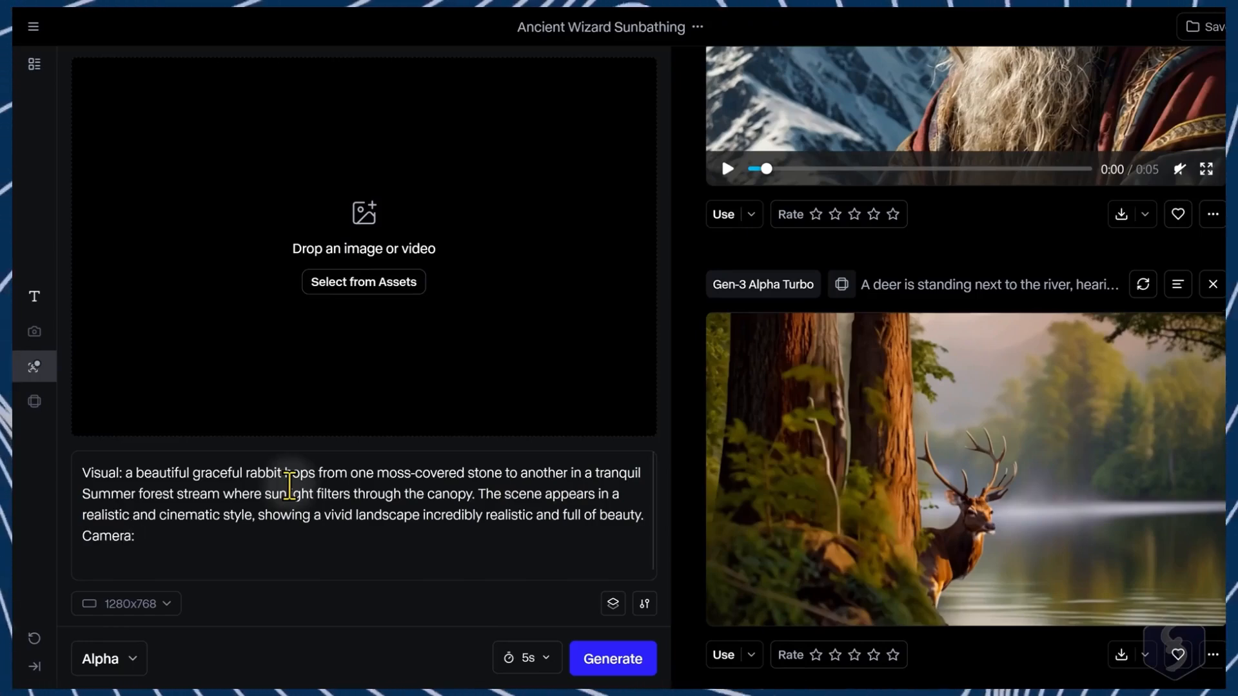
pyautogui.click(220, 532)
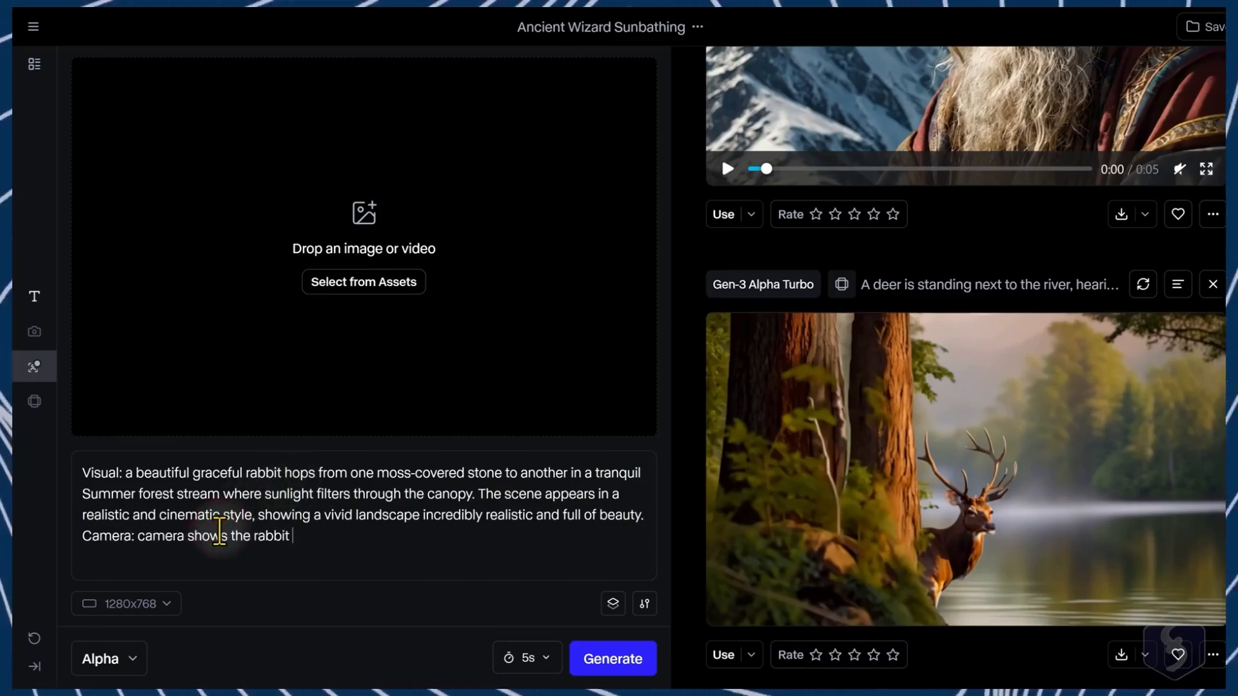
pyautogui.write('and the stream and gets closer and closer to the rabbit, and has some ambient noise due to some wind')
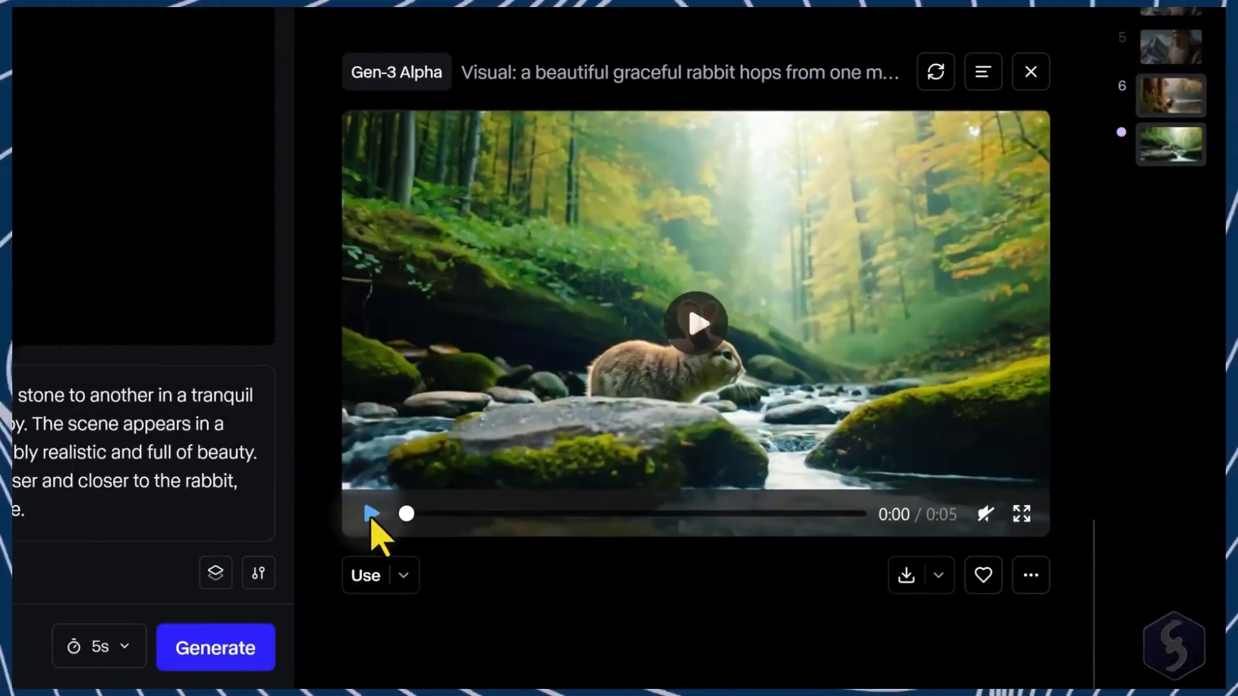
# Step: Play the generated rabbit clip to review it
pyautogui.click(369, 514)
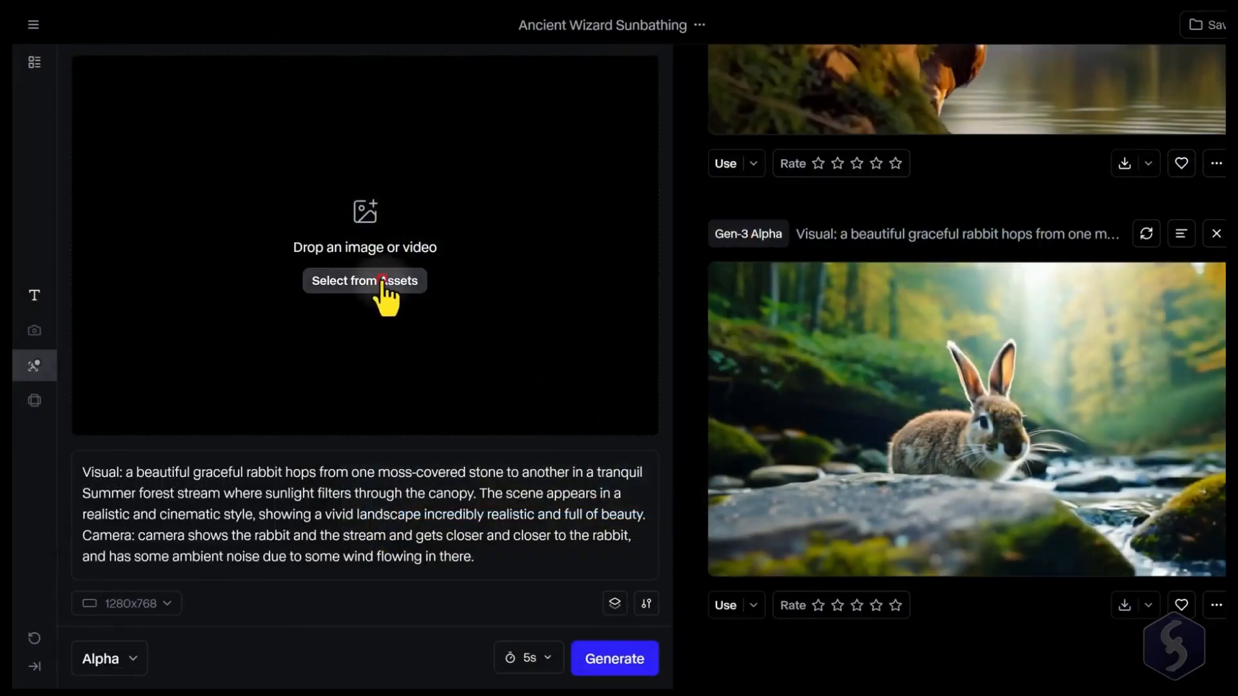
pyautogui.click(365, 281)
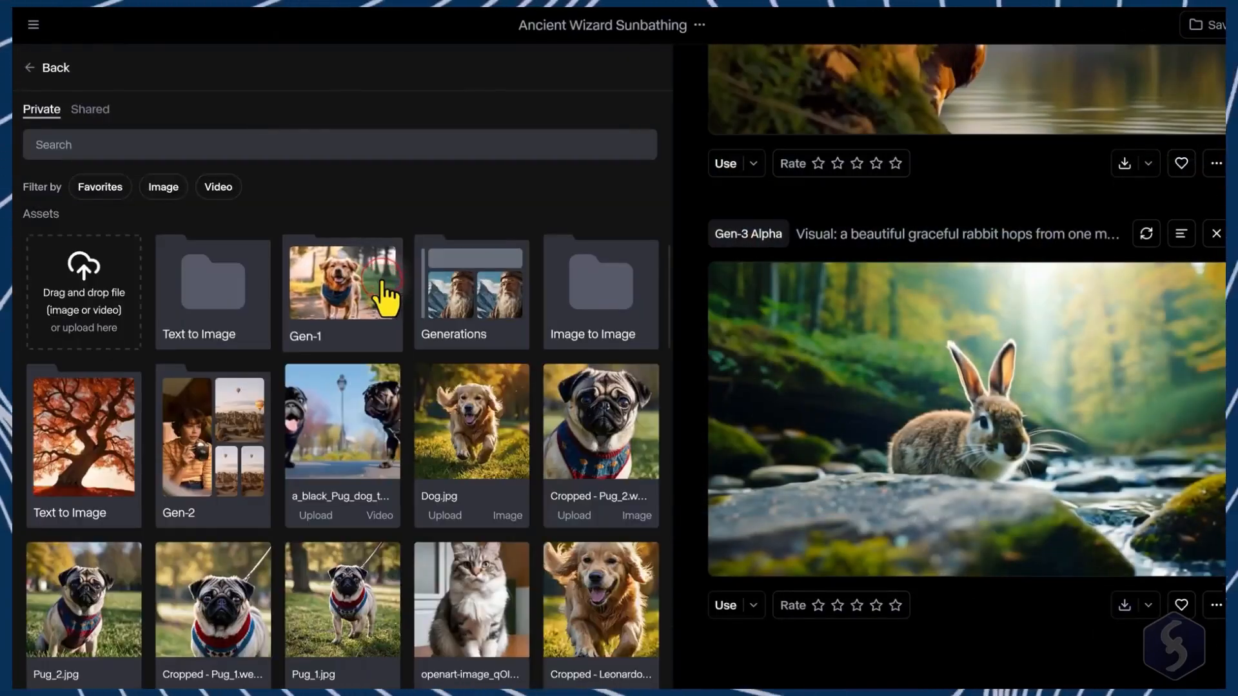
# Step: Load the white rabbit image from assets as the input and set it as the first frame
pyautogui.click(70, 326)
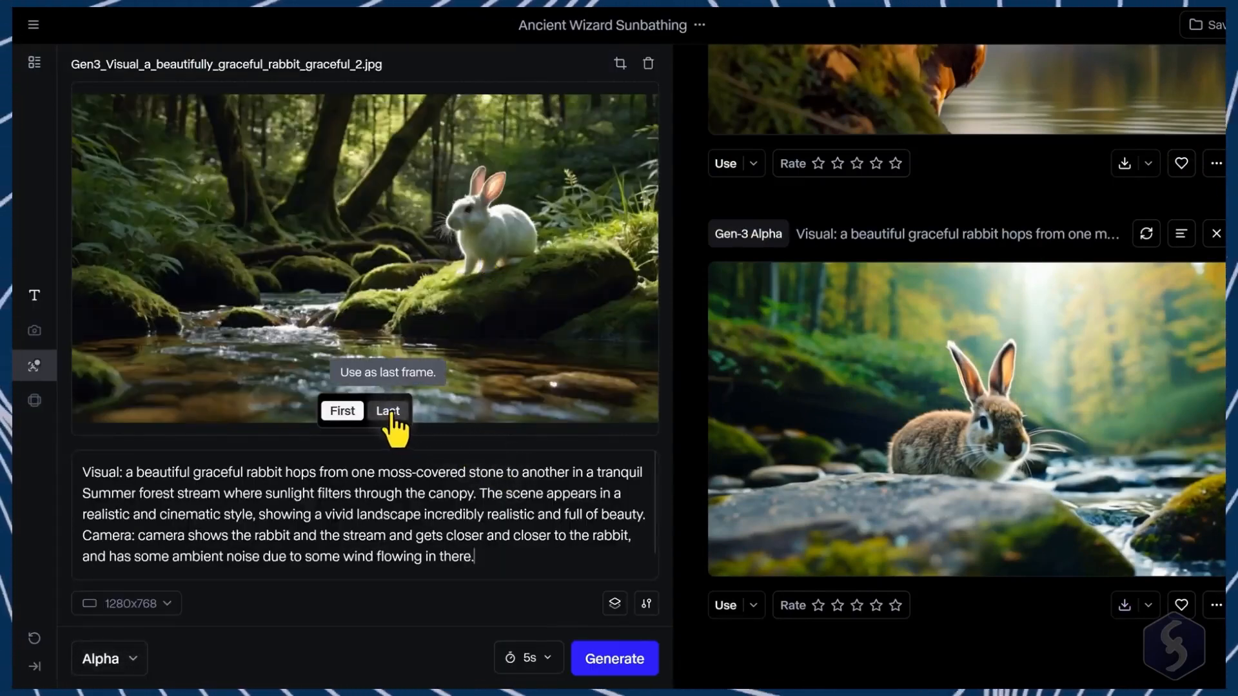
pyautogui.click(389, 413)
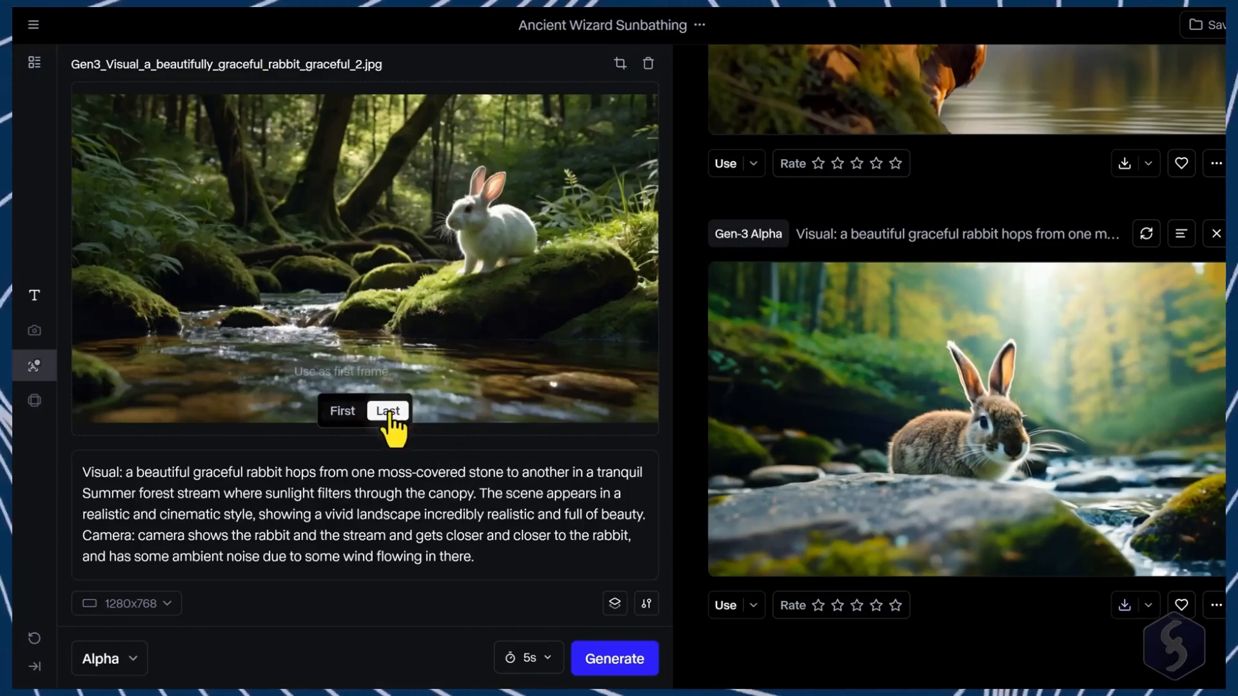
pyautogui.click(343, 411)
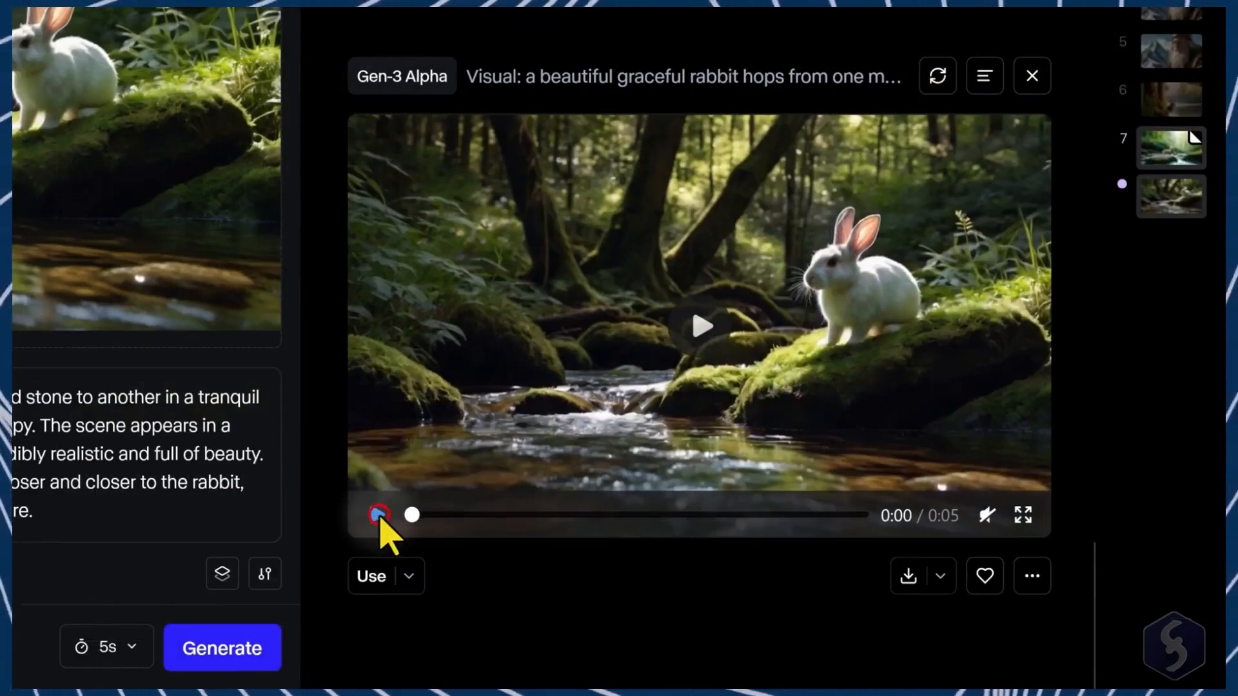
pyautogui.click(378, 514)
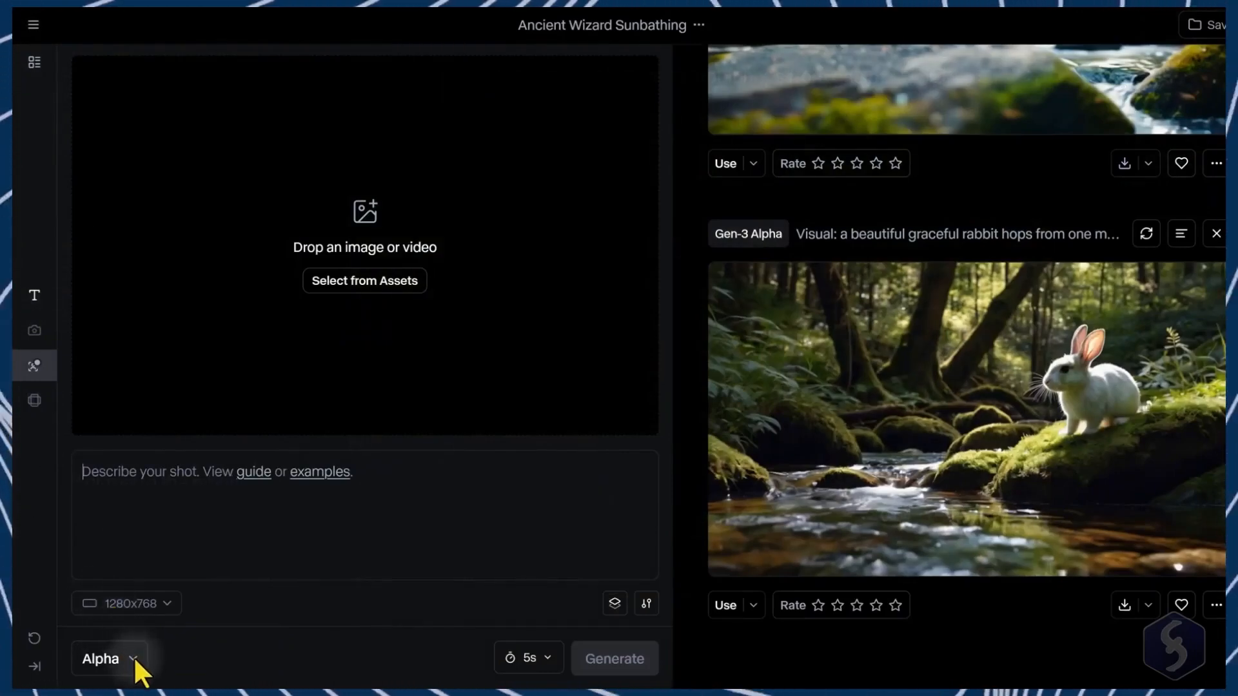
# Step: Switch the model to Gen-2
pyautogui.click(134, 659)
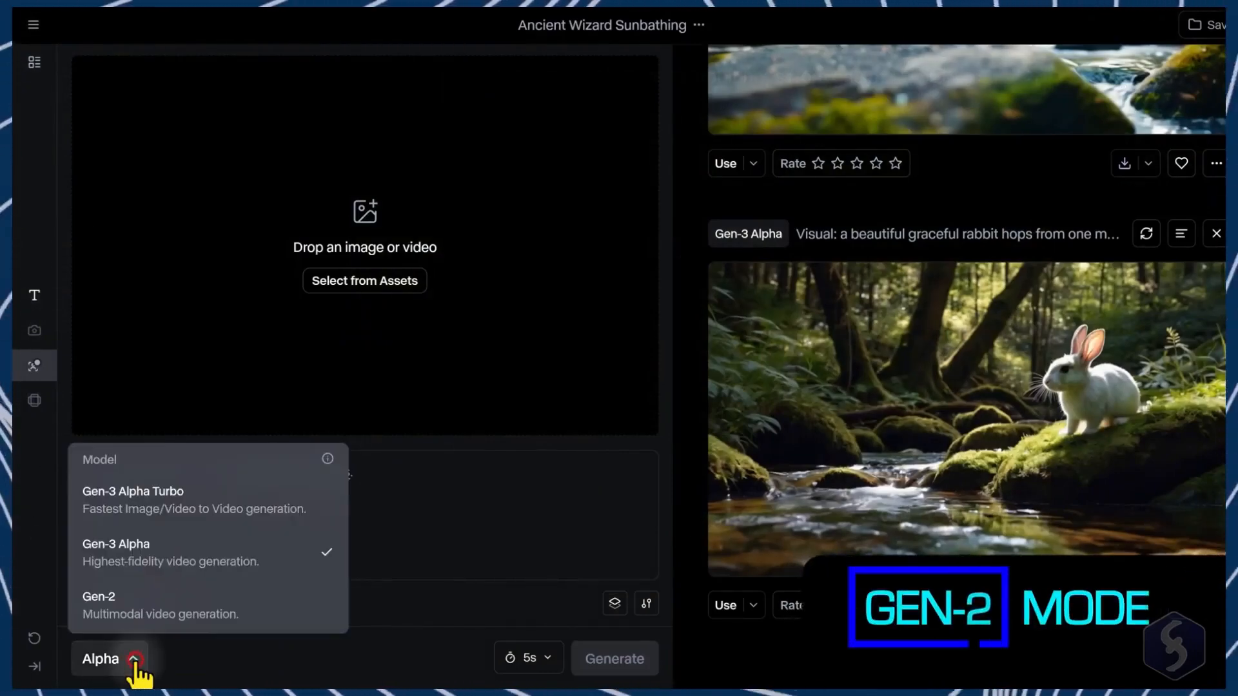
pyautogui.click(150, 610)
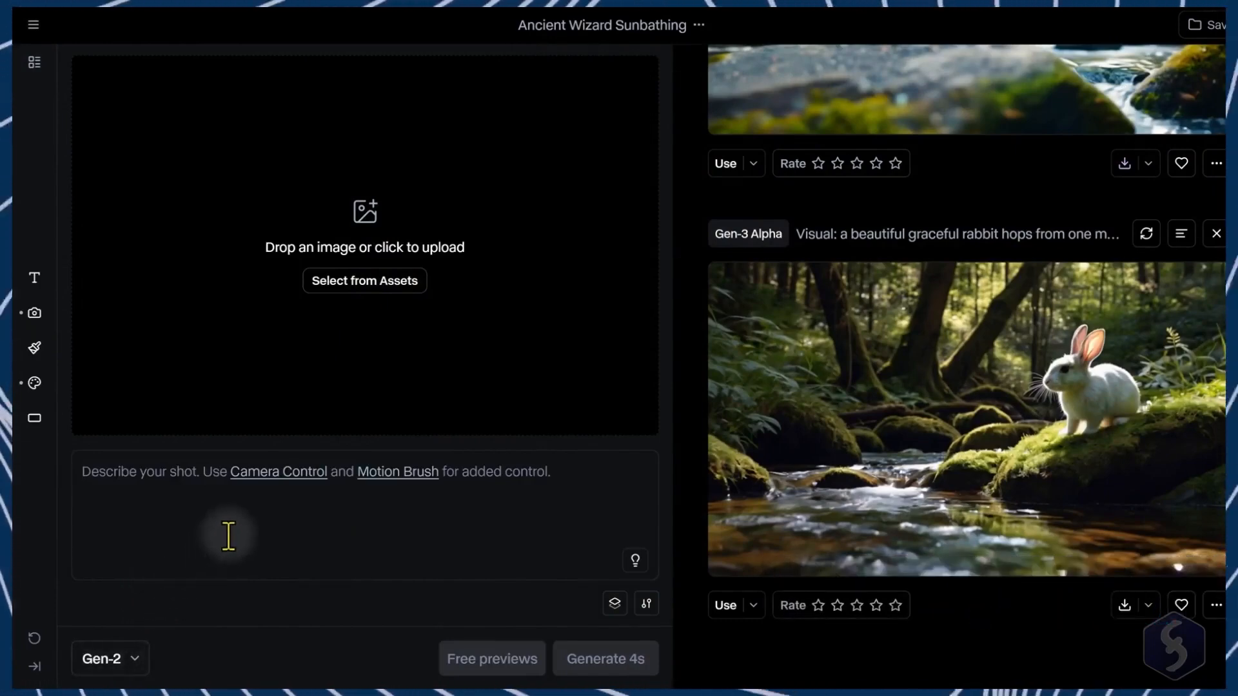
pyautogui.click(164, 481)
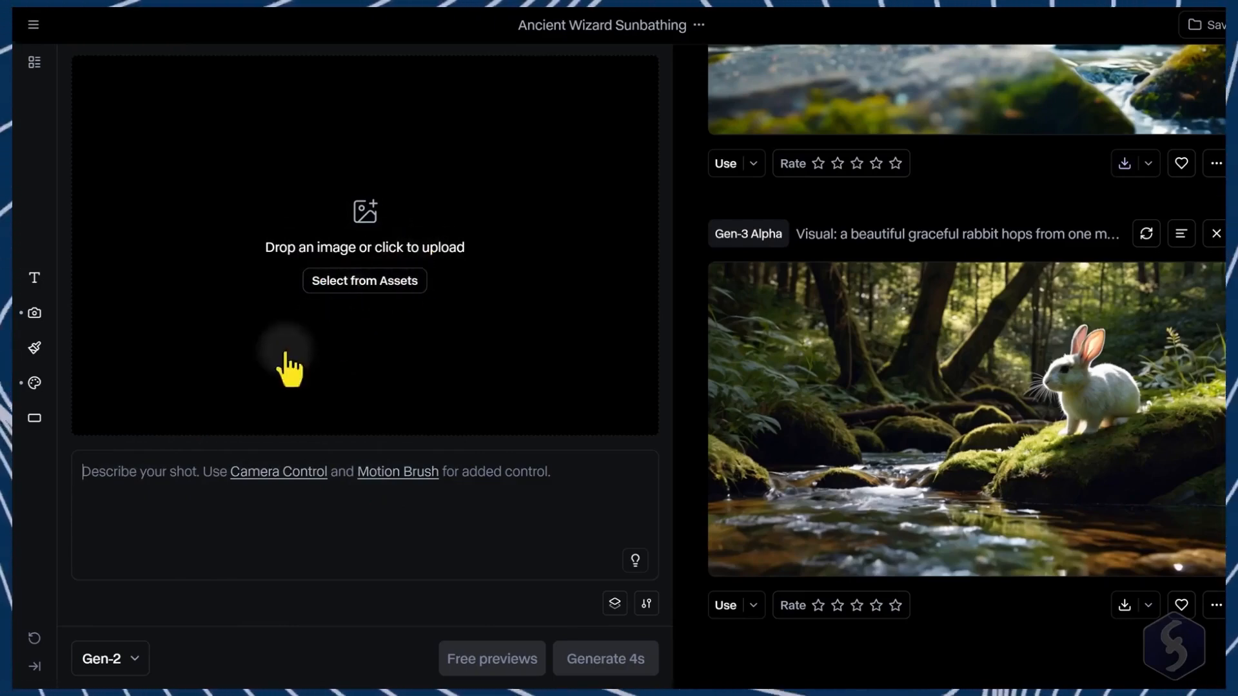
# Step: Write the prompt "Two sleek aircraft soar through the vast sky... in a cinematic and realistic style." and enhance it
pyautogui.click(107, 471)
pyautogui.write('Two s')
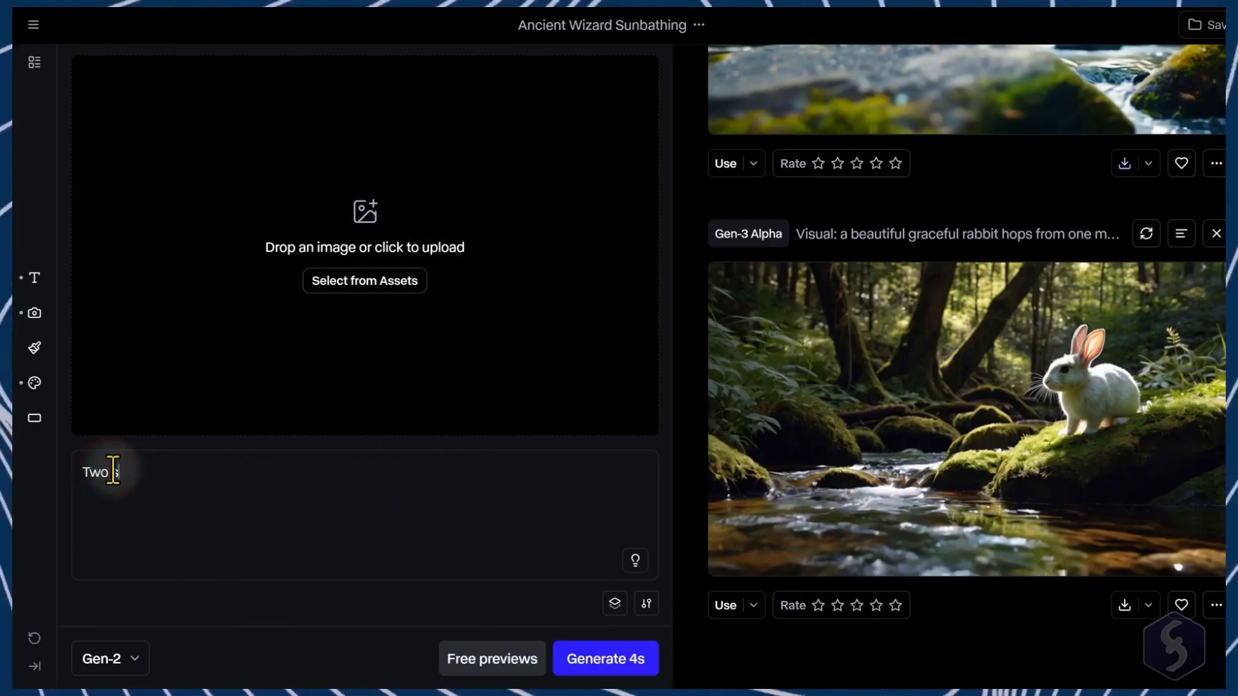
pyautogui.write('leek aircraft soar through the vast sky. The camera captures both planes in their entirety, distinct and clear against the open expanse in a cinematic and')
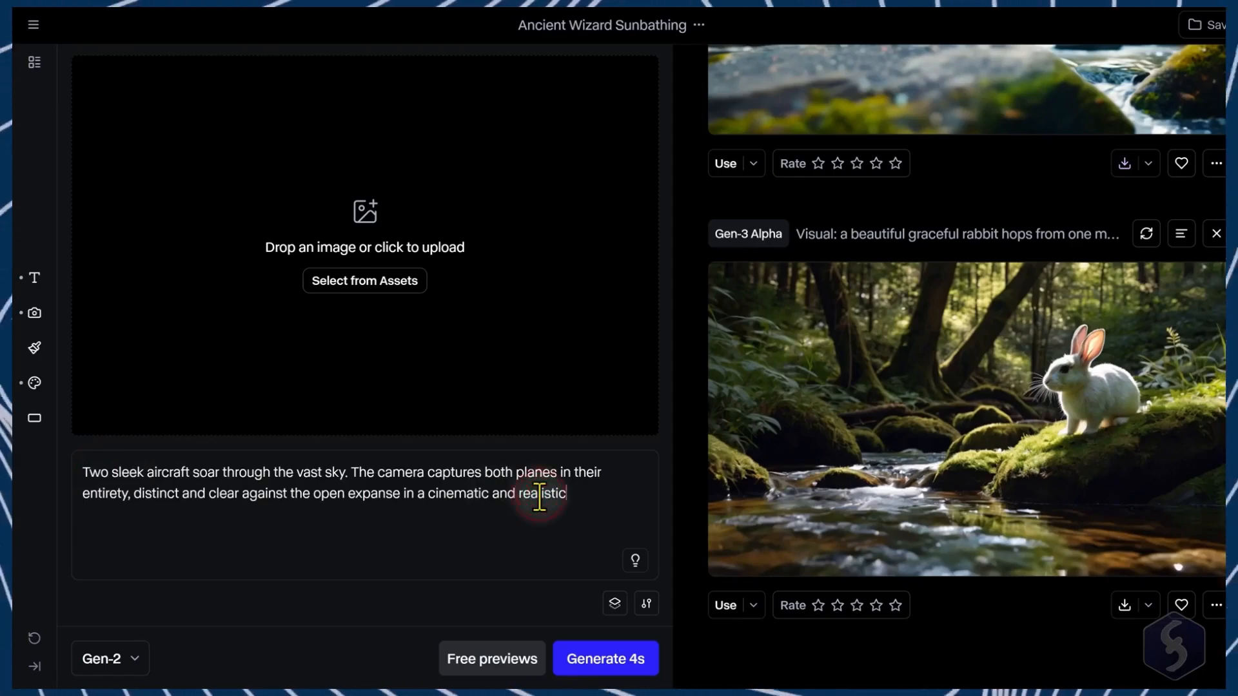
pyautogui.write(' realistic style.')
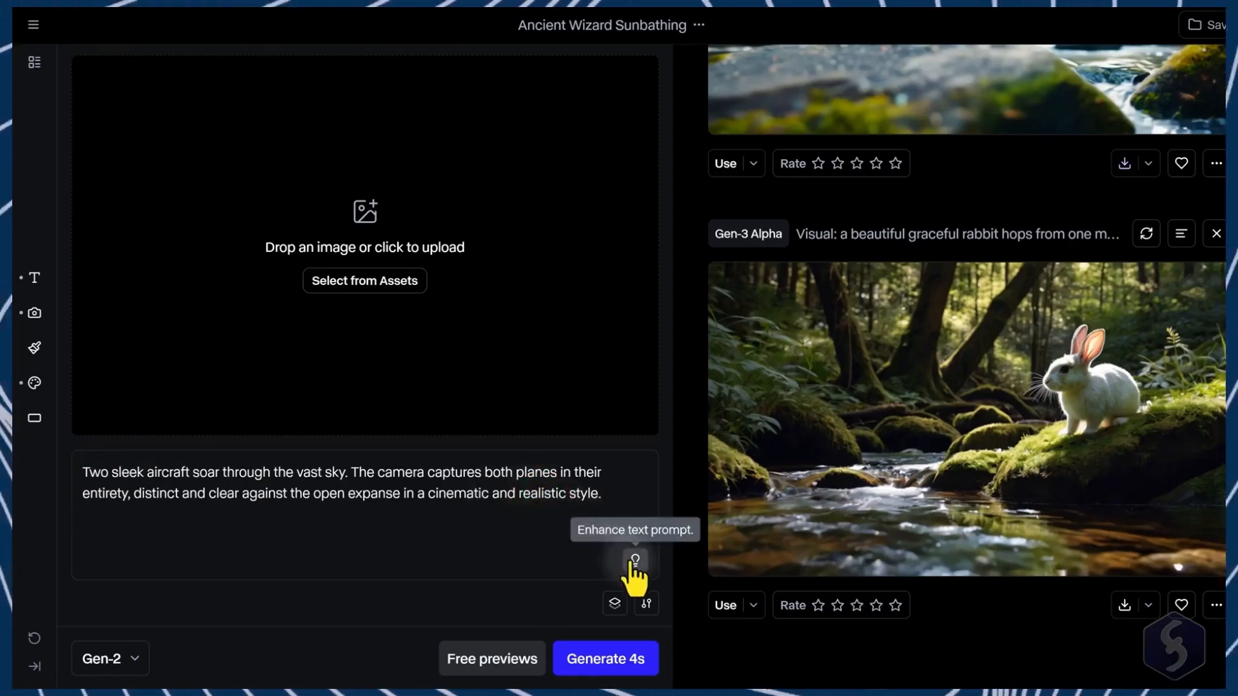
pyautogui.click(635, 560)
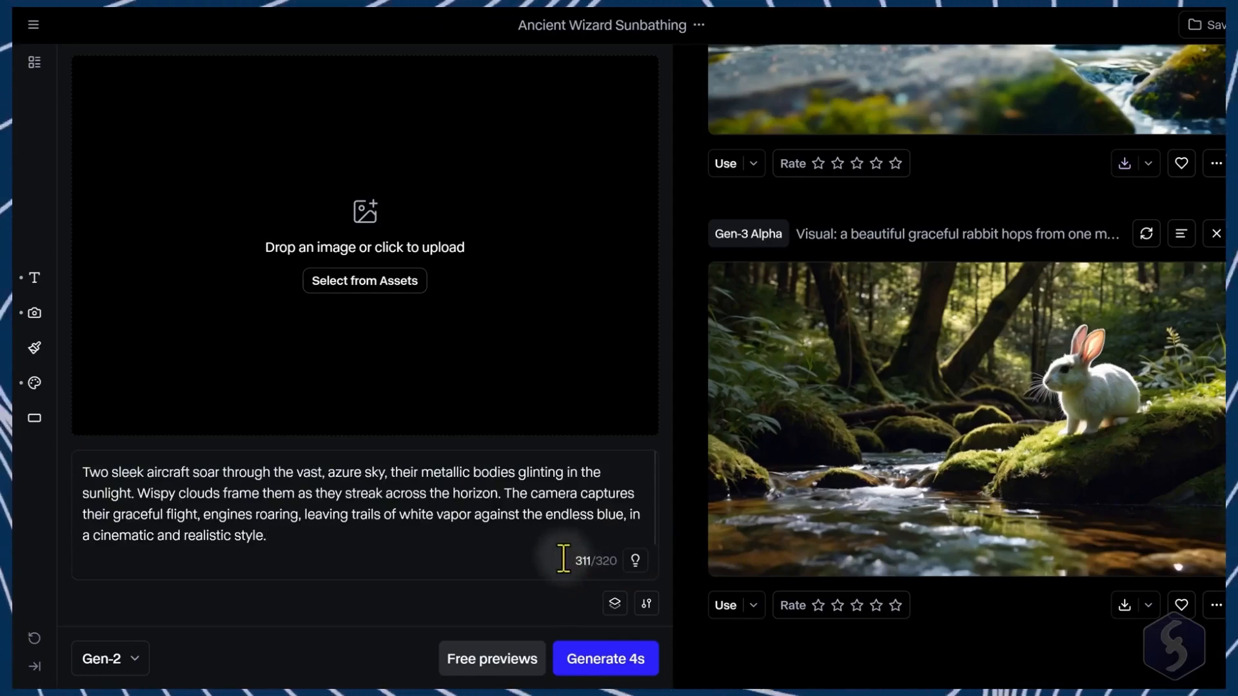
# Step: Generate free previews and use the bottom-right aircraft preview as the image input
pyautogui.click(498, 664)
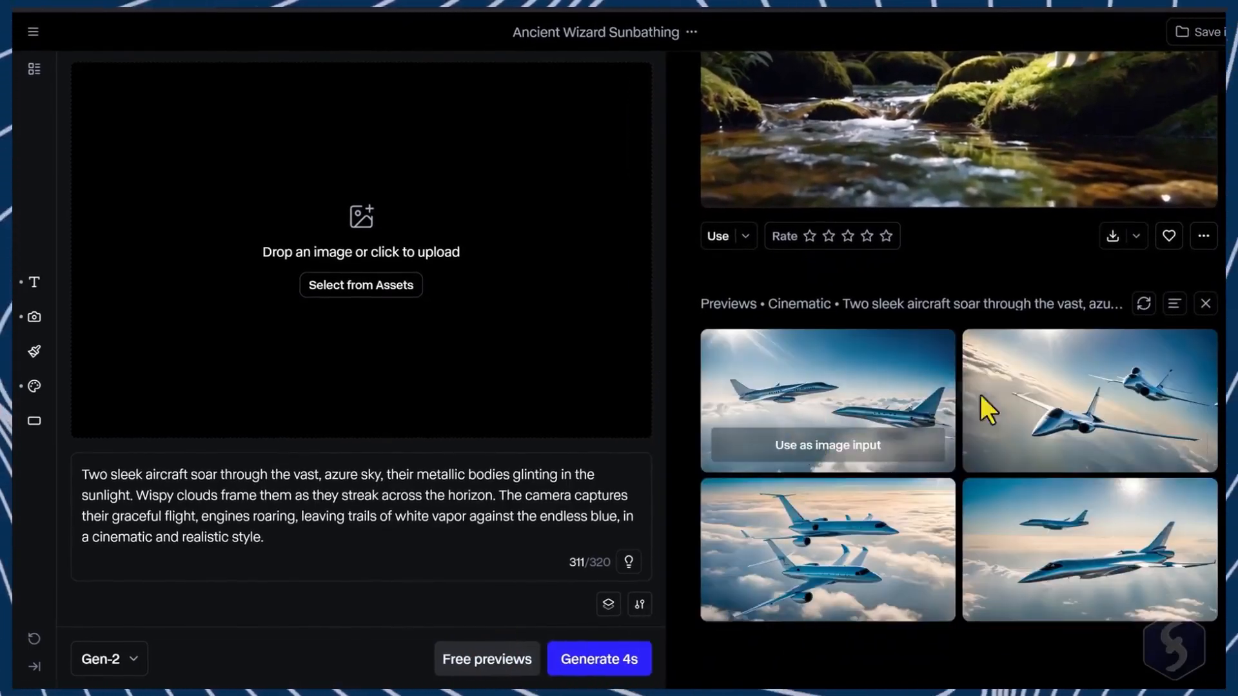
pyautogui.click(1100, 597)
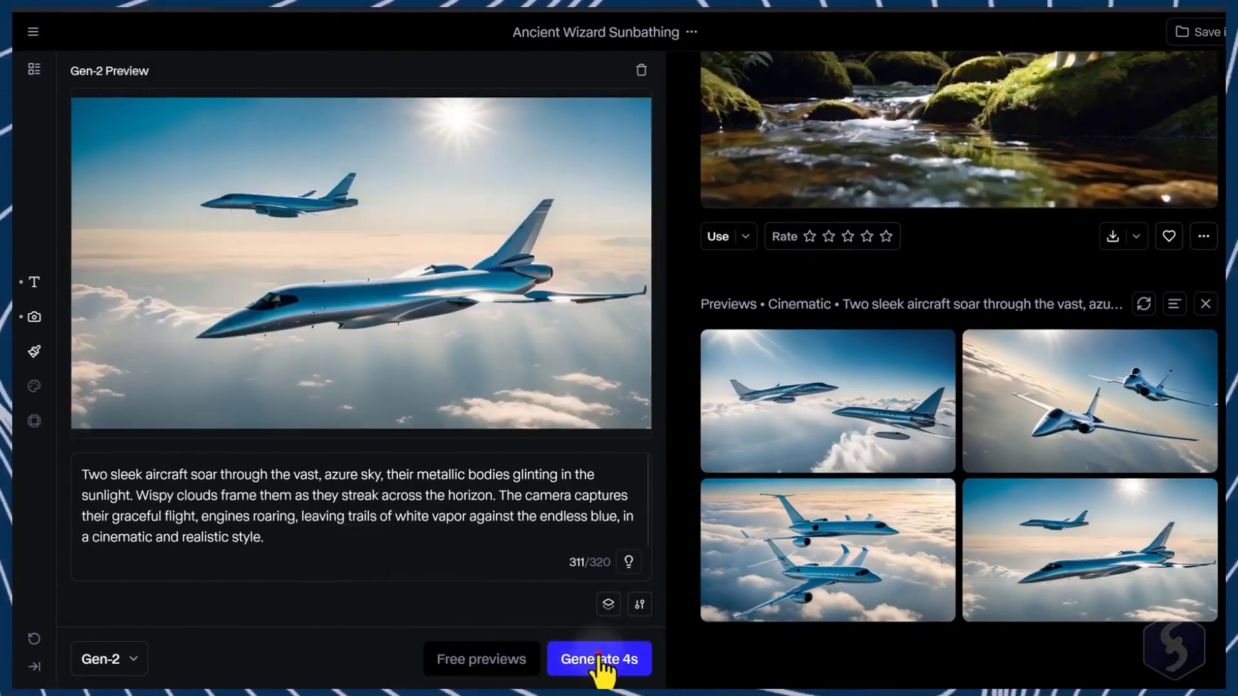
# Step: Generate a 4-second Gen-2 video from the preview and play it
pyautogui.click(598, 658)
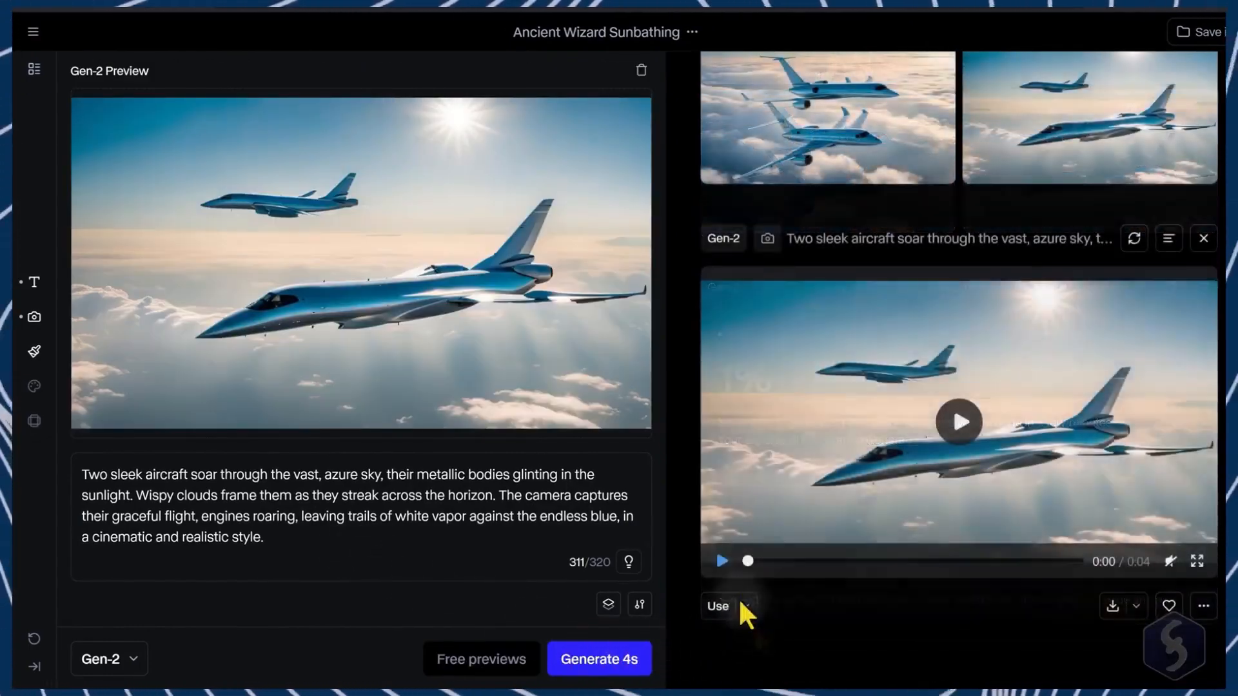
pyautogui.click(722, 561)
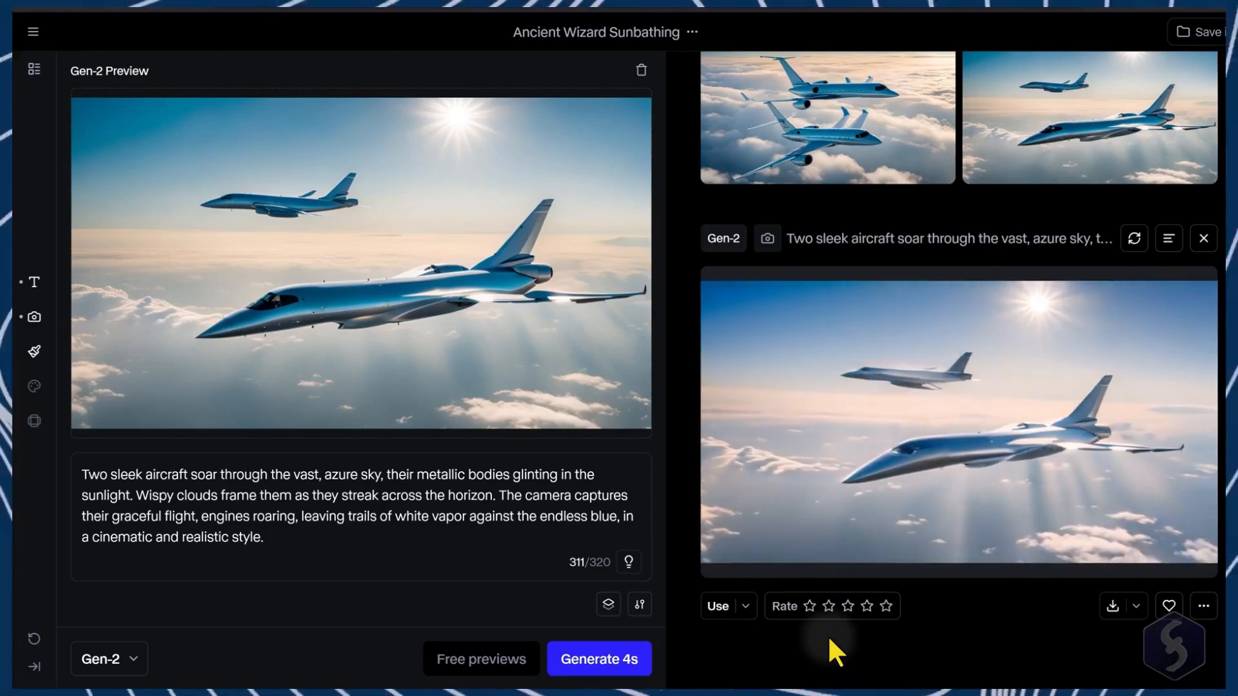
# Step: Open the generation settings and set General Motion to 3
pyautogui.click(640, 605)
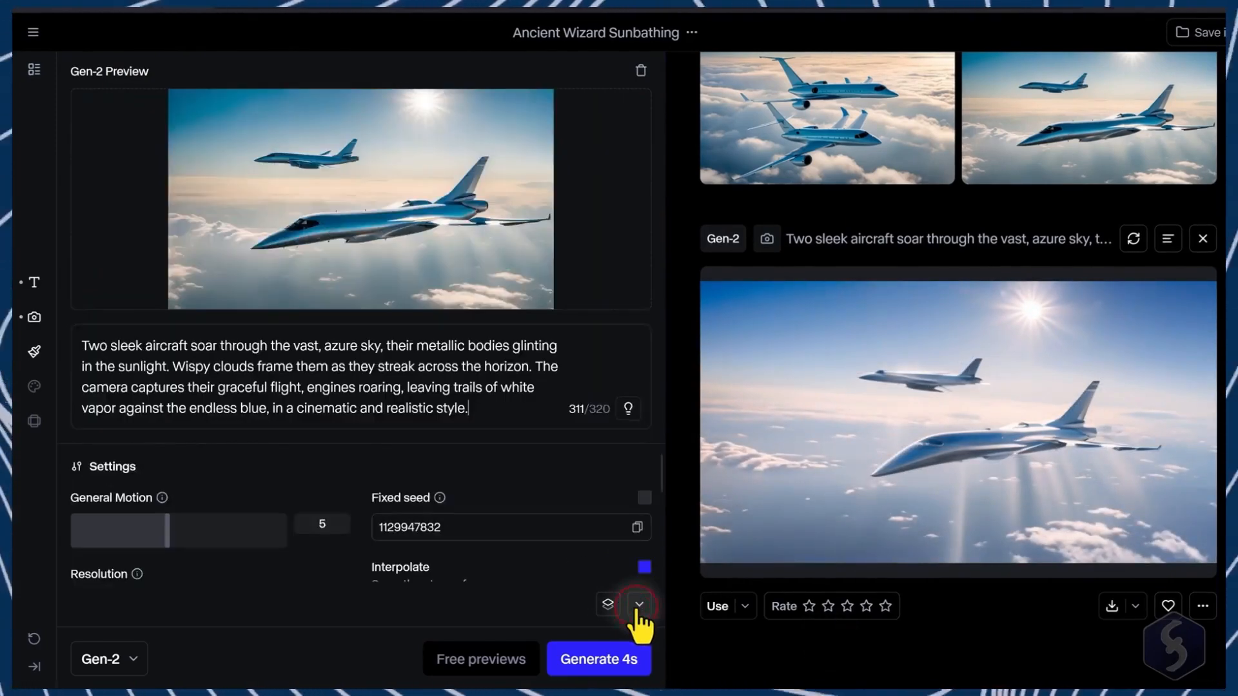
pyautogui.moveTo(162, 530); pyautogui.dragTo(120, 531)
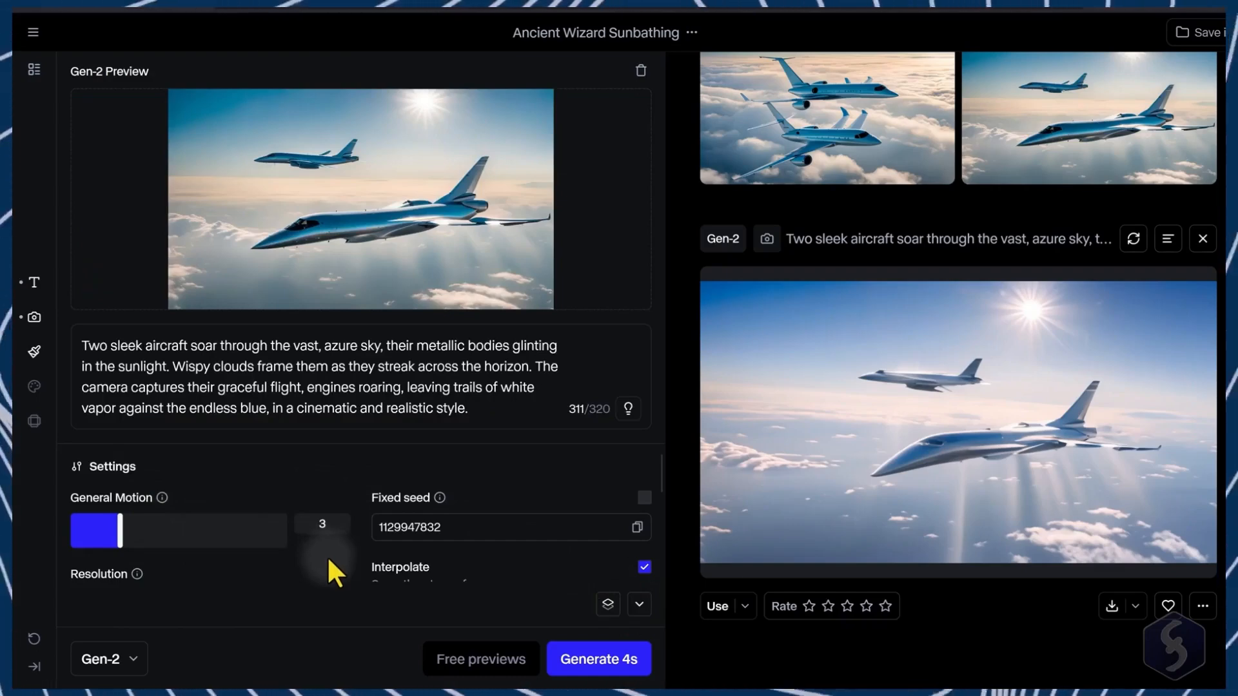
# Step: Remove the preview image from the input
pyautogui.scroll(-2, 307, 515)
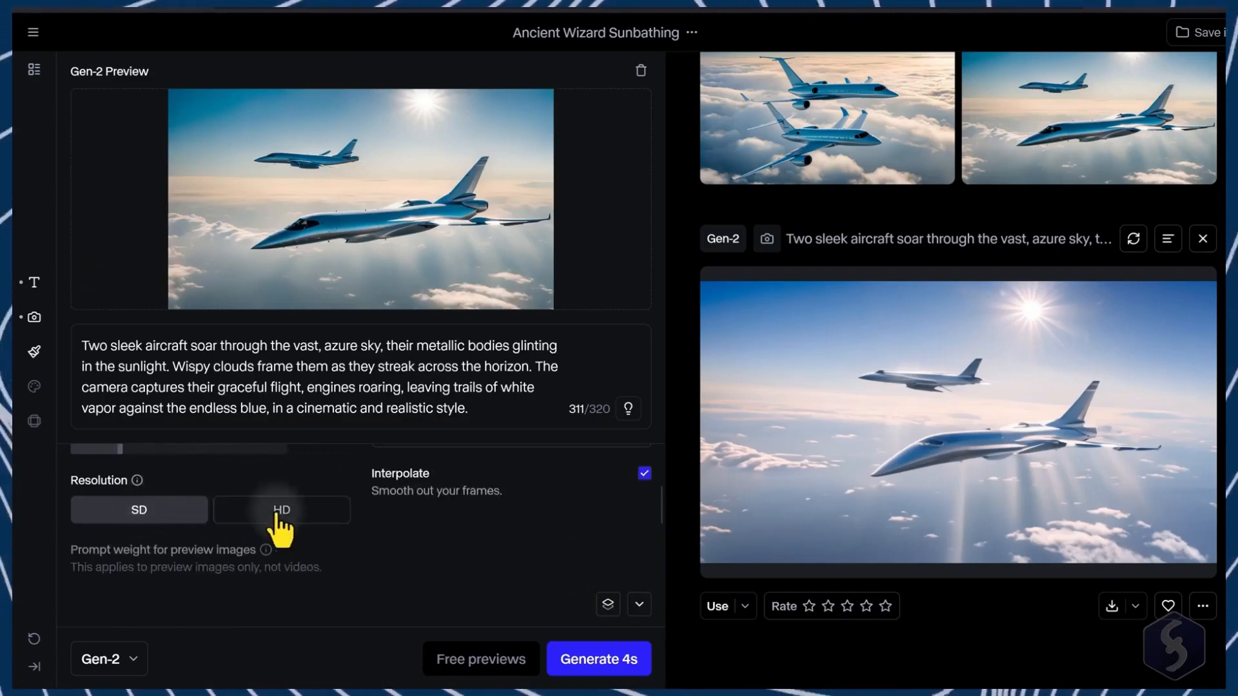
pyautogui.click(649, 67)
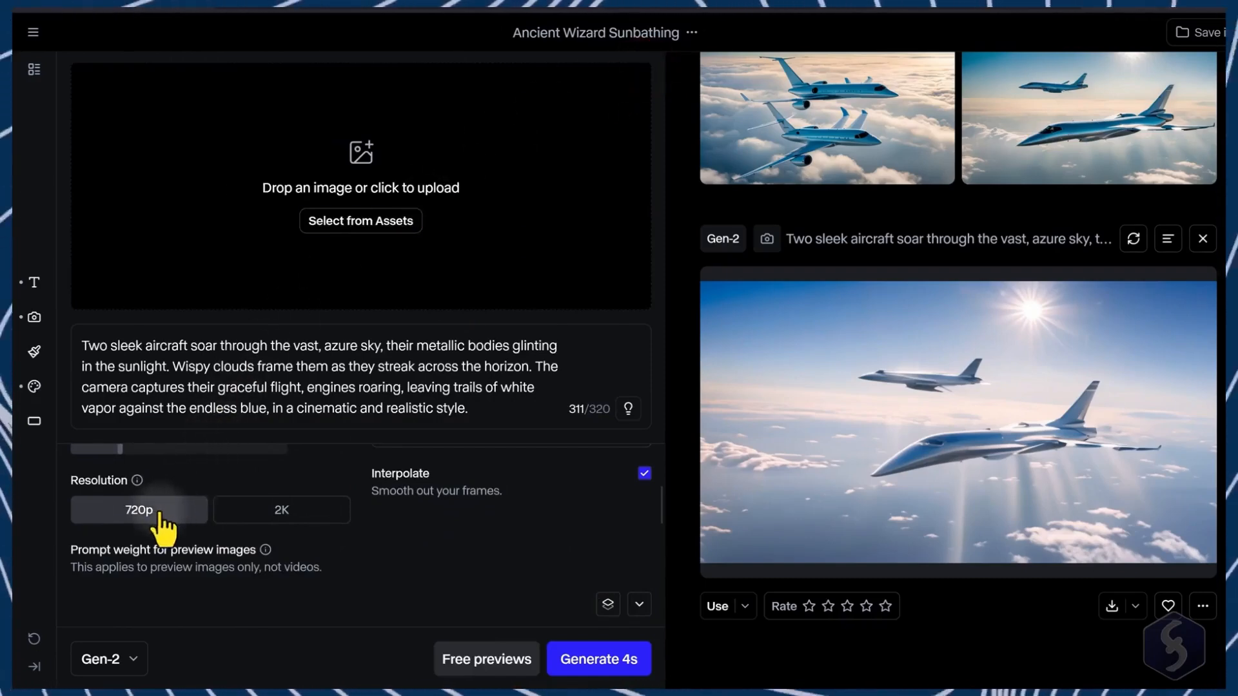
# Step: Set the prompt weight for preview images to 2.9 and generate free previews
pyautogui.scroll(-2, 202, 526)
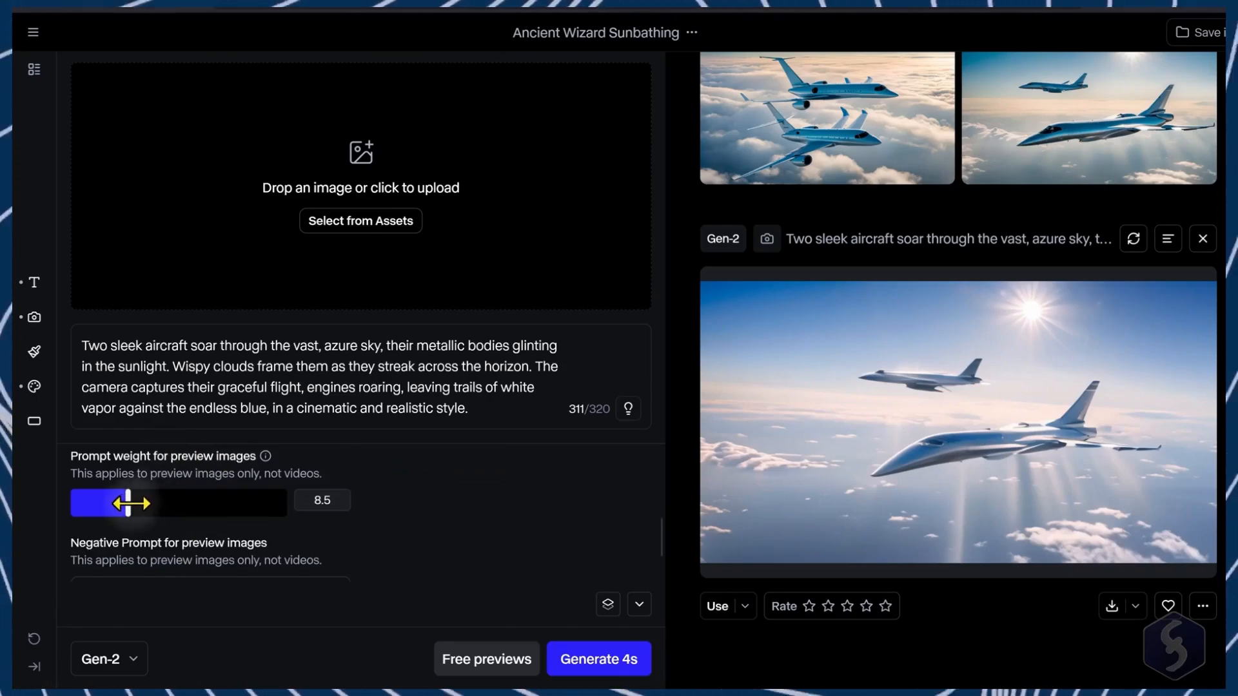
pyautogui.moveTo(129, 503); pyautogui.dragTo(85, 502)
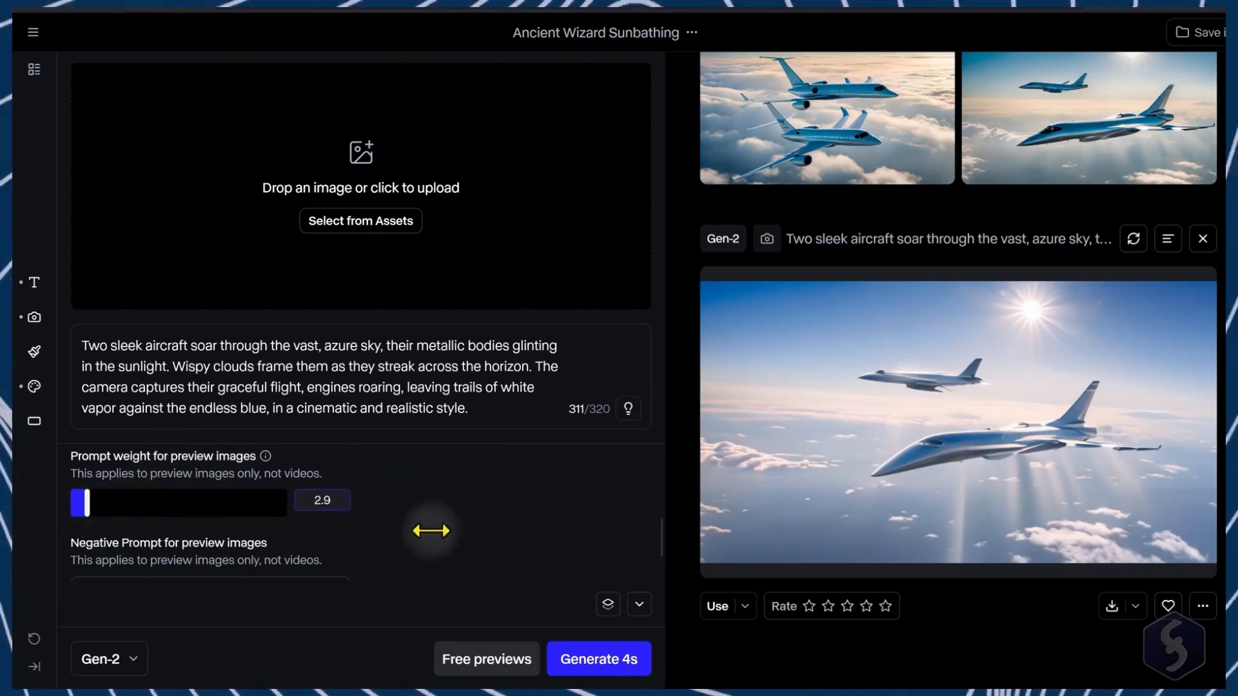
pyautogui.click(502, 659)
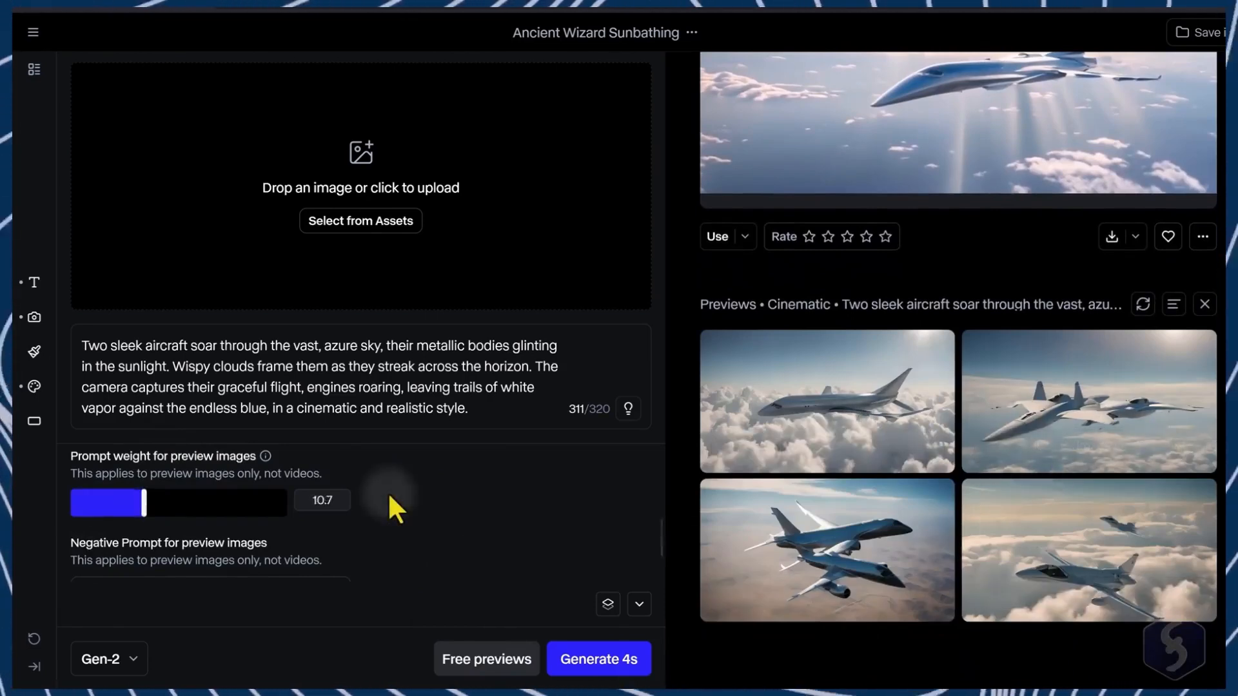
# Step: Enter "clouds" as the negative prompt for preview images and generate new free previews
pyautogui.scroll(-1, 390, 496)
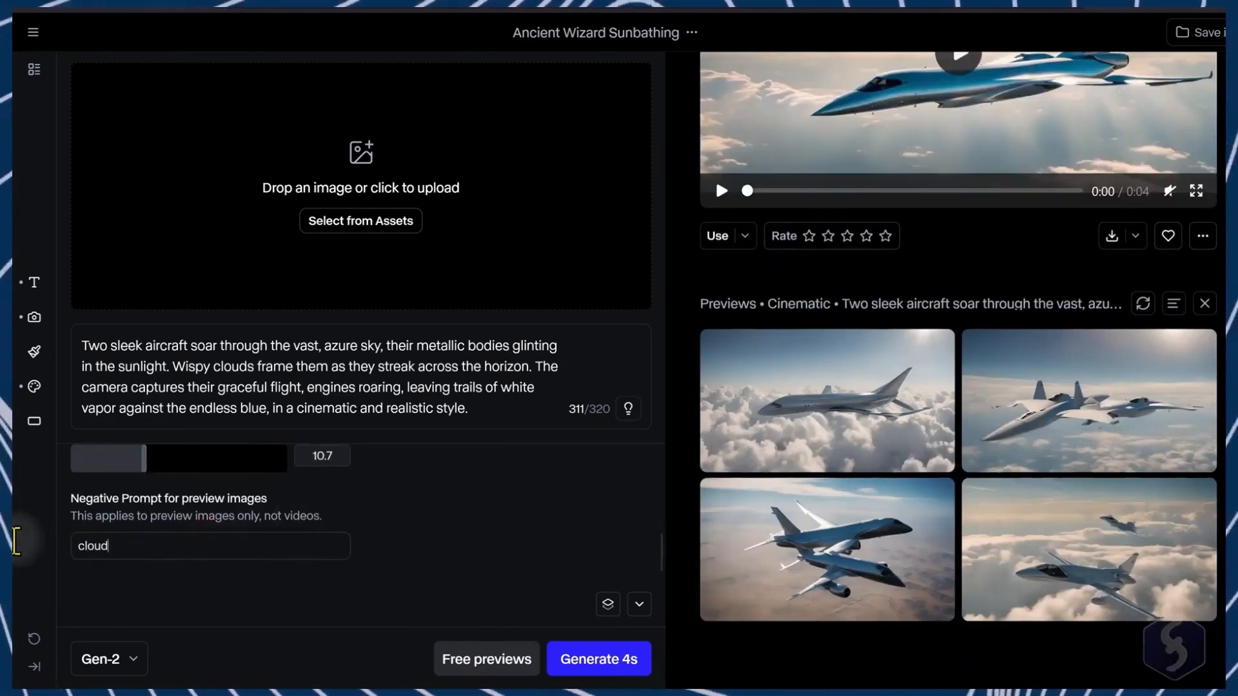
pyautogui.write('s')
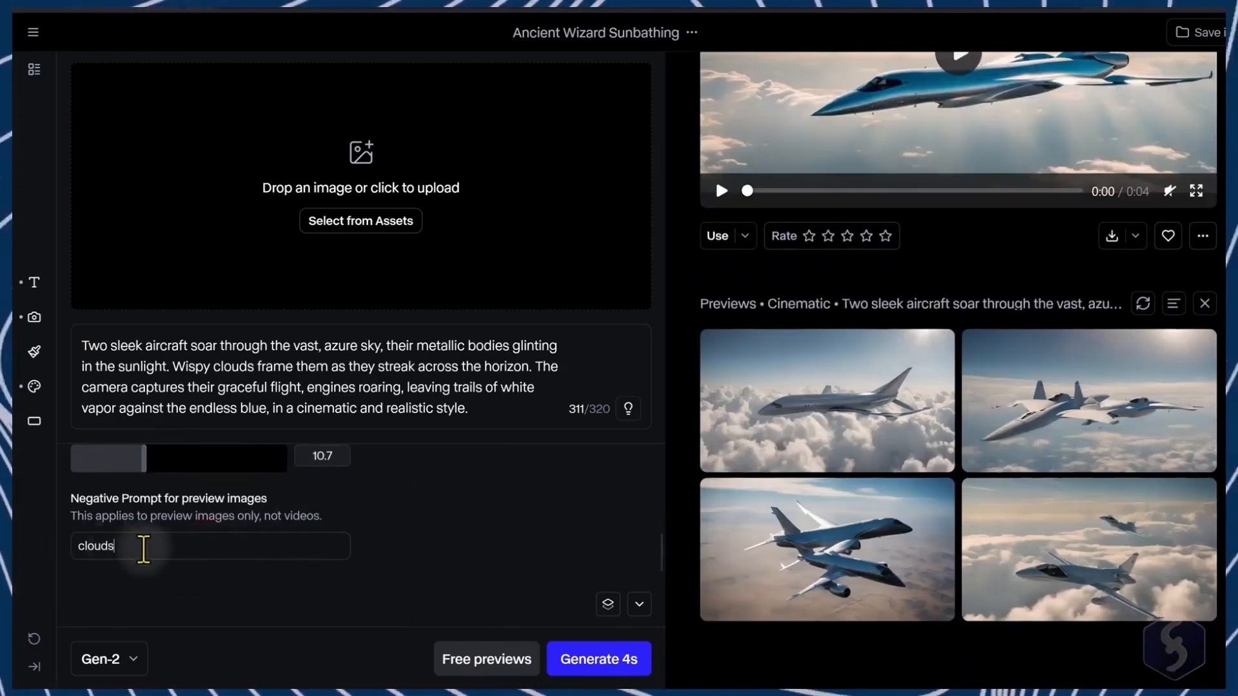
pyautogui.click(516, 659)
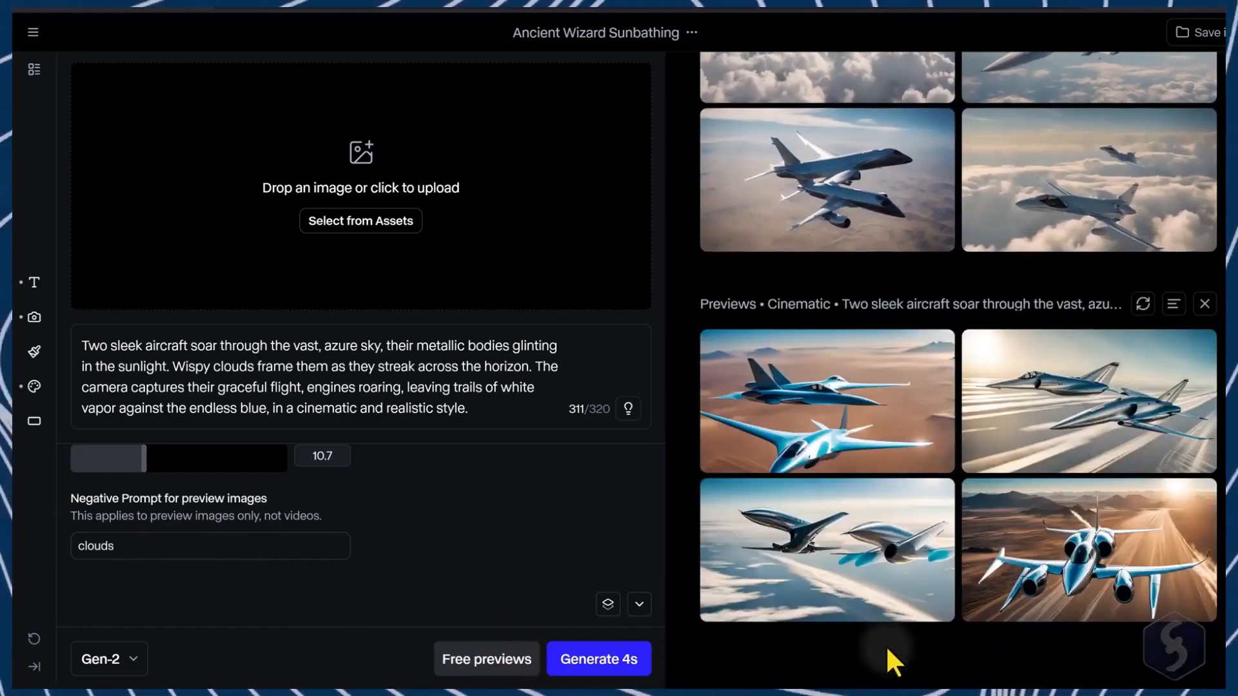
pyautogui.scroll(3, 388, 555)
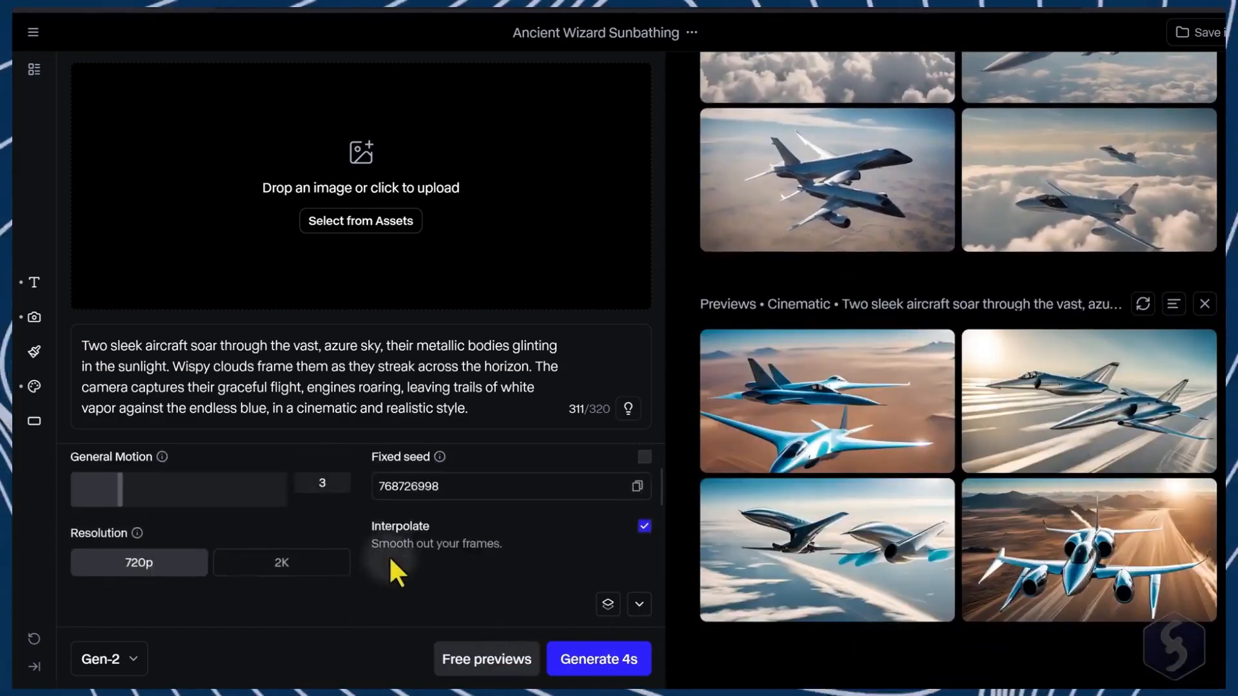
pyautogui.scroll(1, 390, 560)
pyautogui.scroll(-2, 389, 561)
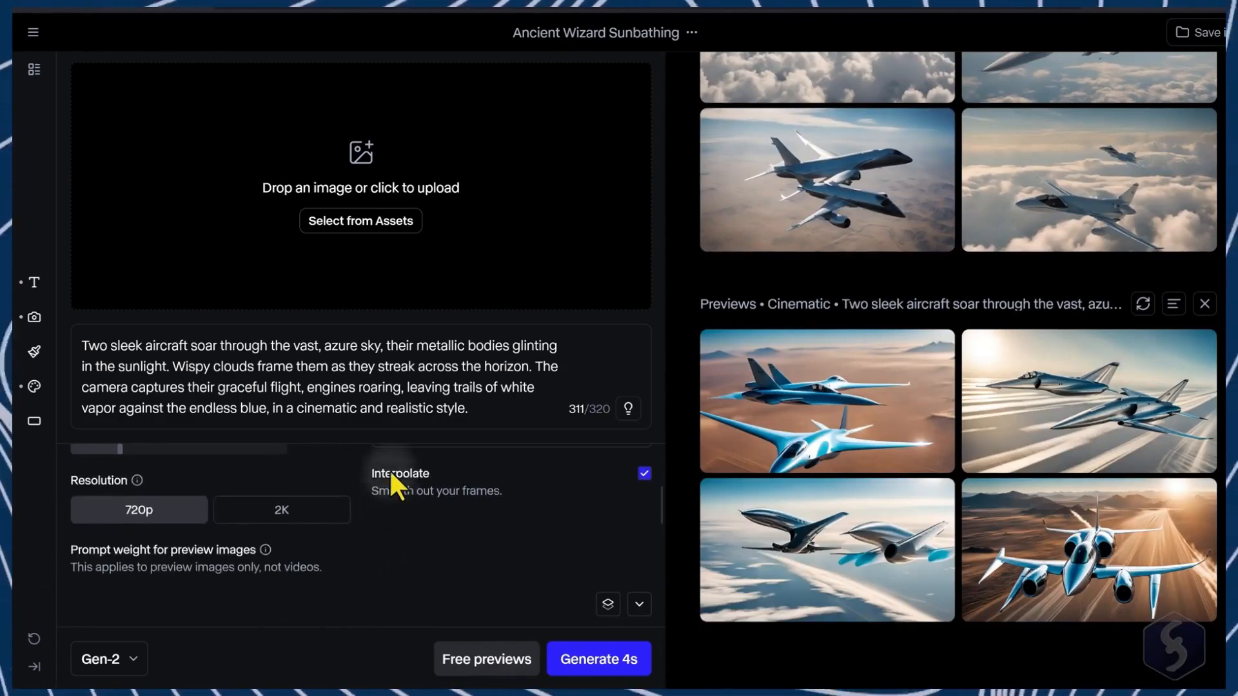
pyautogui.moveTo(388, 469); pyautogui.dragTo(500, 490)
pyautogui.click(497, 491)
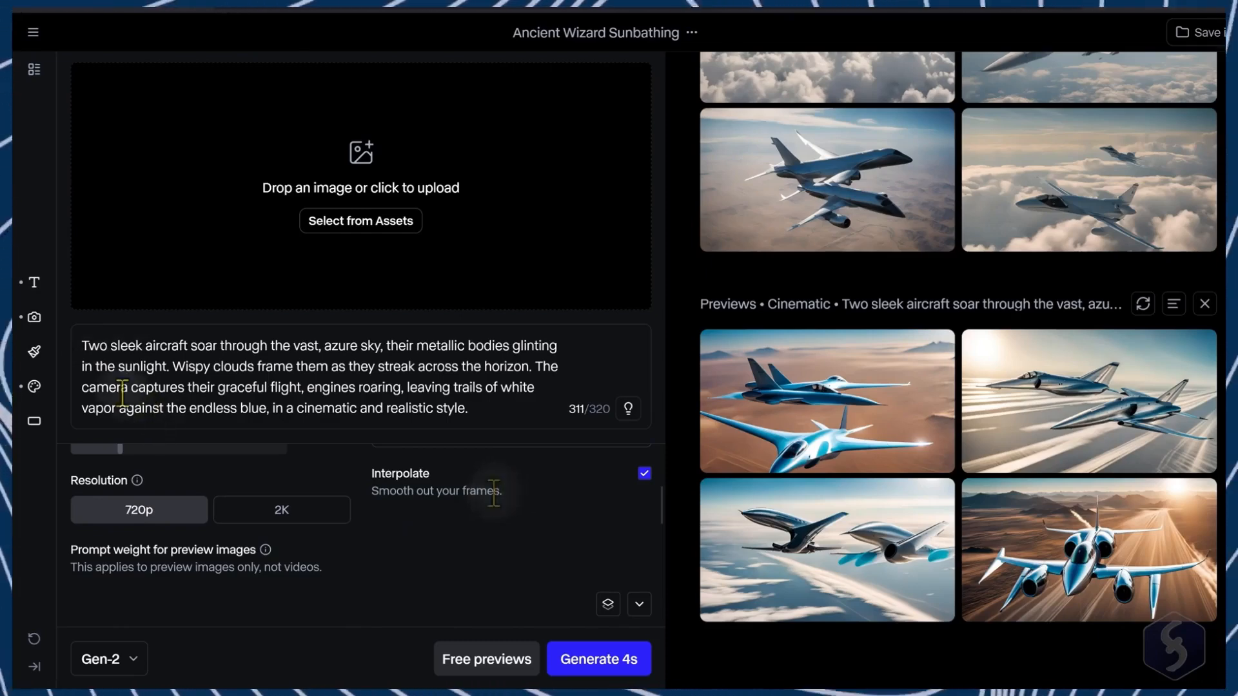
# Step: Open the style presets and apply the Cartoon preset
pyautogui.click(34, 387)
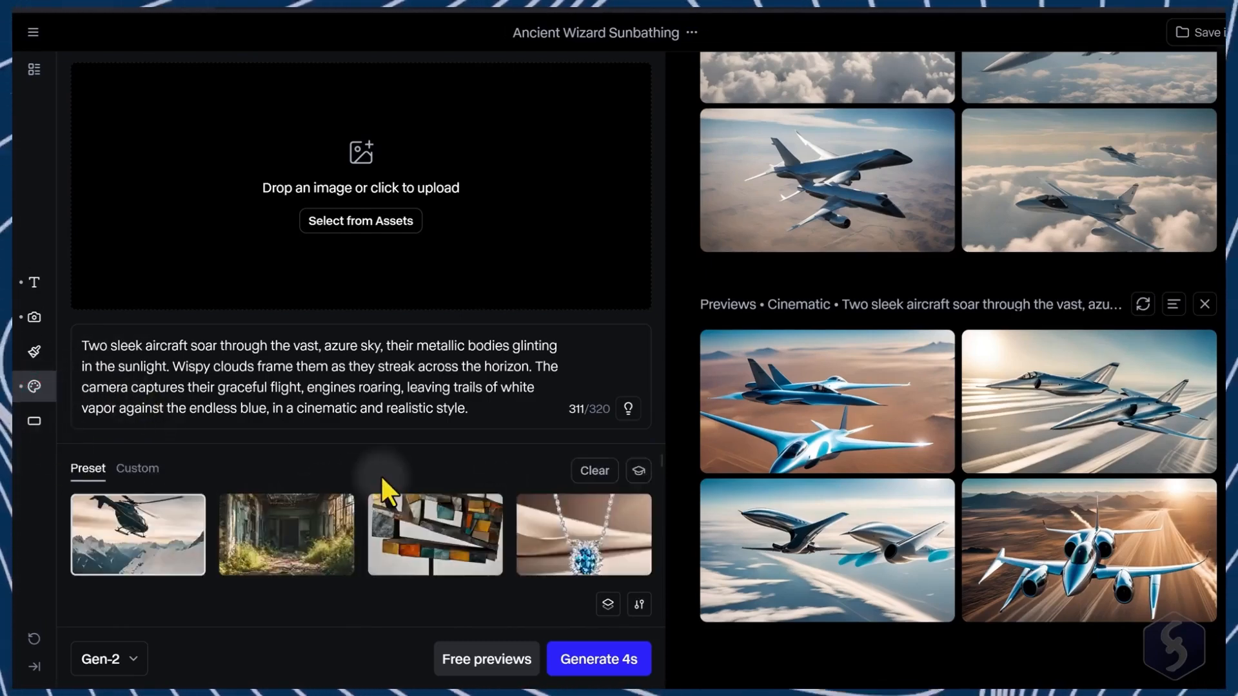
pyautogui.scroll(-3, 192, 540)
pyautogui.click(444, 490)
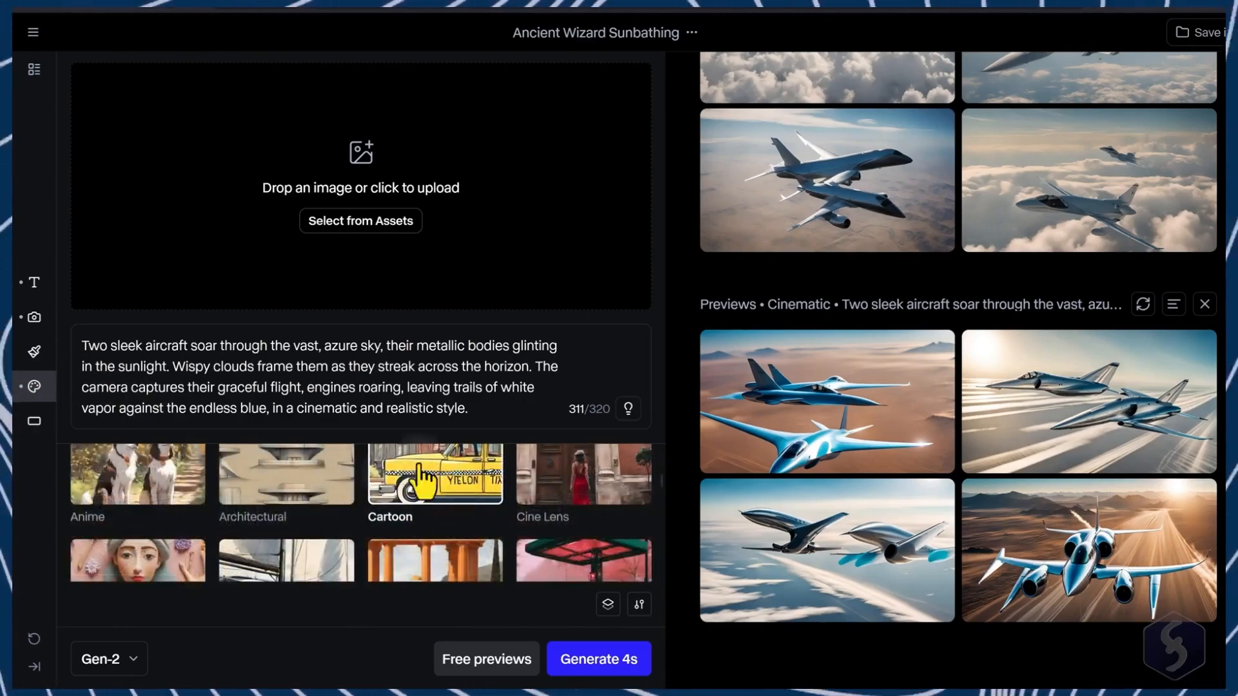
# Step: Change the prompt ending to "in a cartoon style" and generate free previews
pyautogui.moveTo(298, 408); pyautogui.dragTo(445, 410)
pyautogui.write('cartoon')
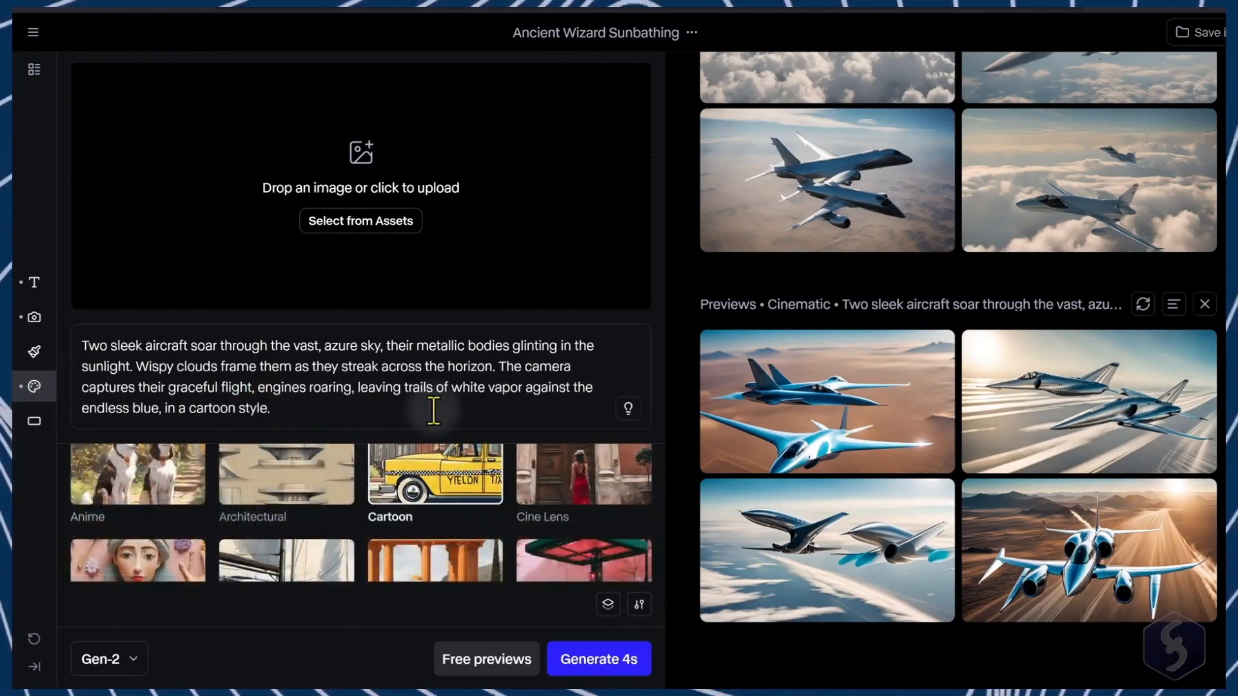
pyautogui.click(505, 662)
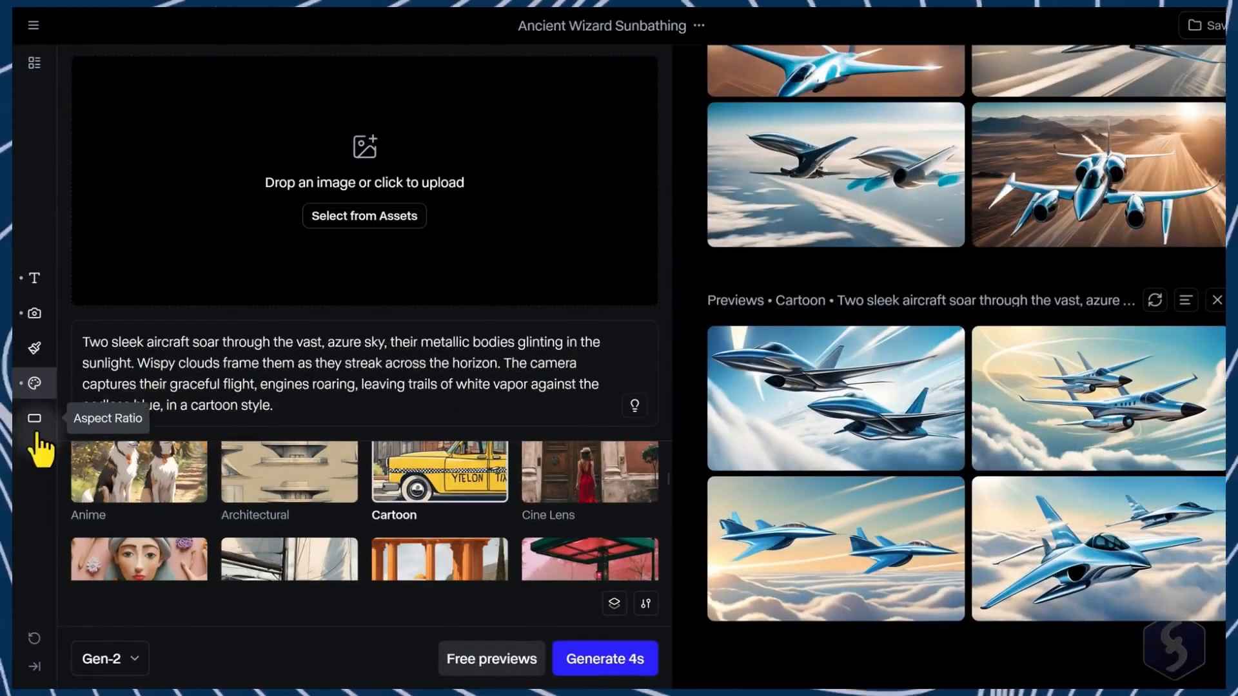
# Step: Open the aspect ratio and camera control settings to review their options
pyautogui.click(35, 420)
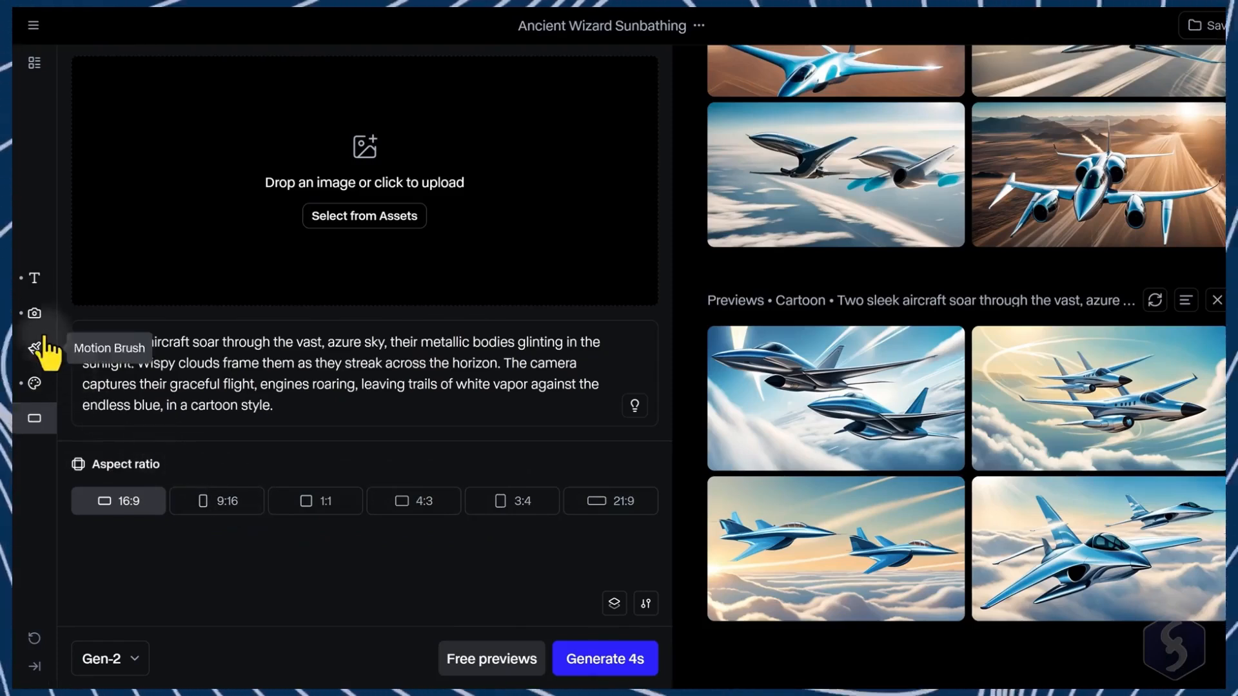
pyautogui.click(36, 315)
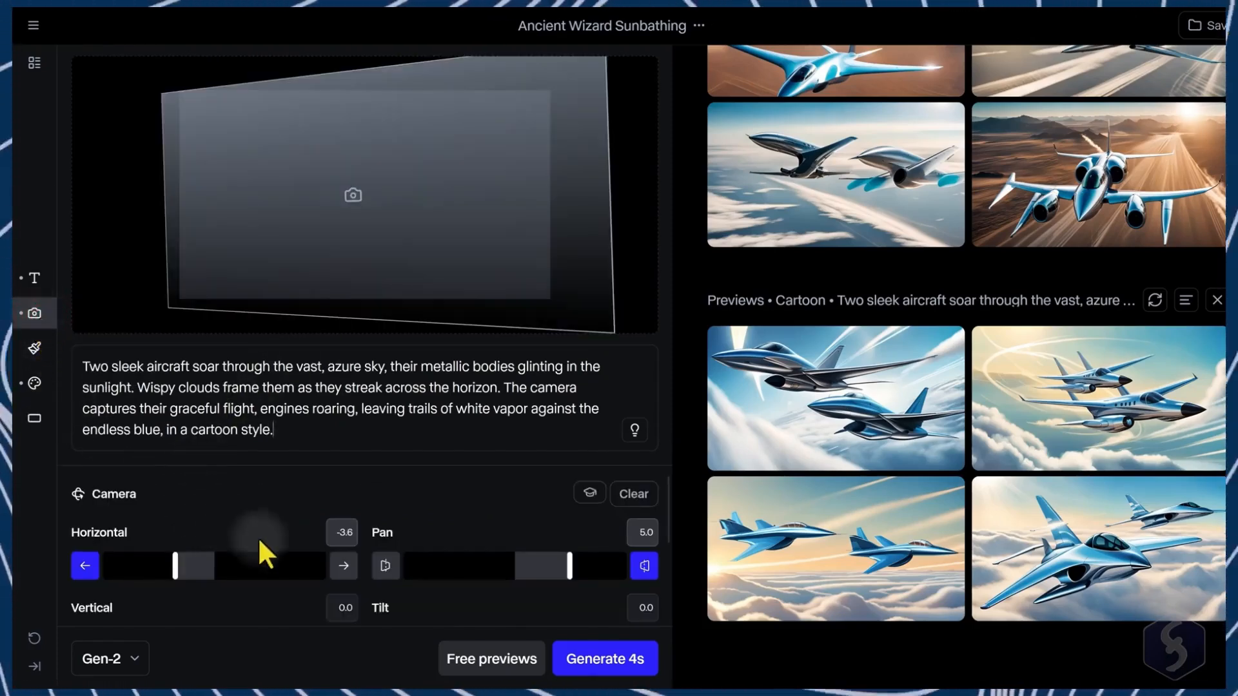
pyautogui.scroll(-2, 290, 553)
pyautogui.scroll(2, 235, 562)
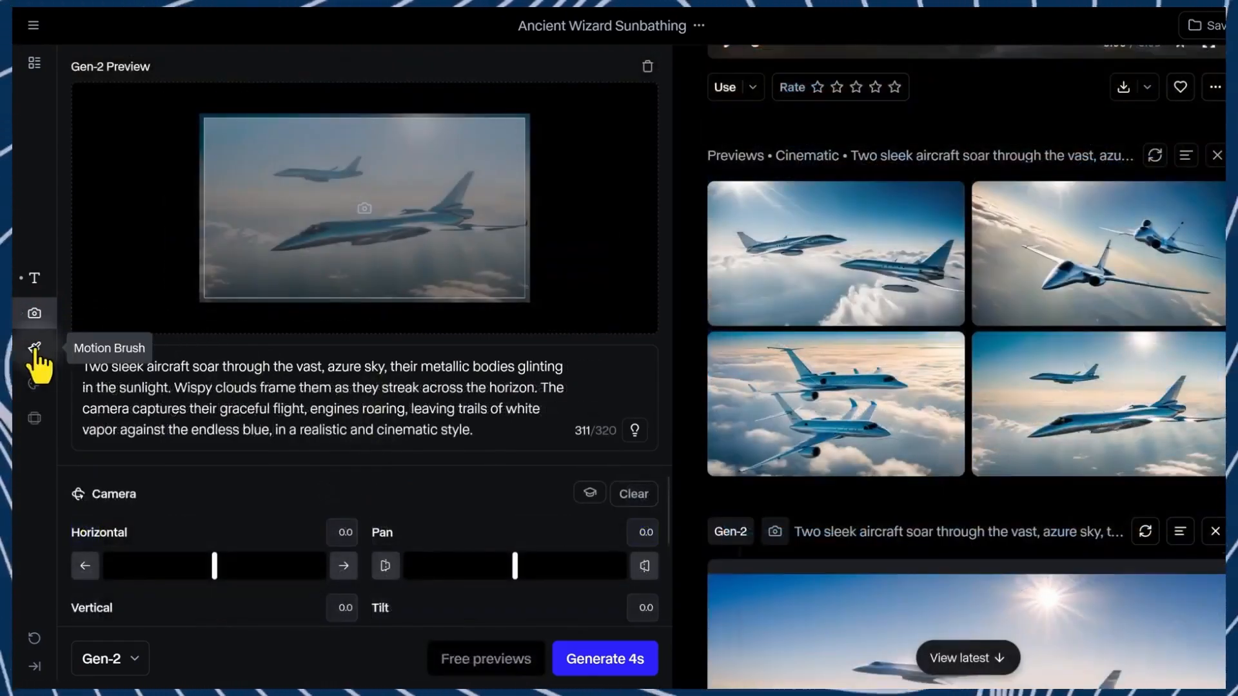
# Step: Open Motion Brush, enable auto-detect area, and select the distant upper aircraft with Brush 1
pyautogui.click(35, 349)
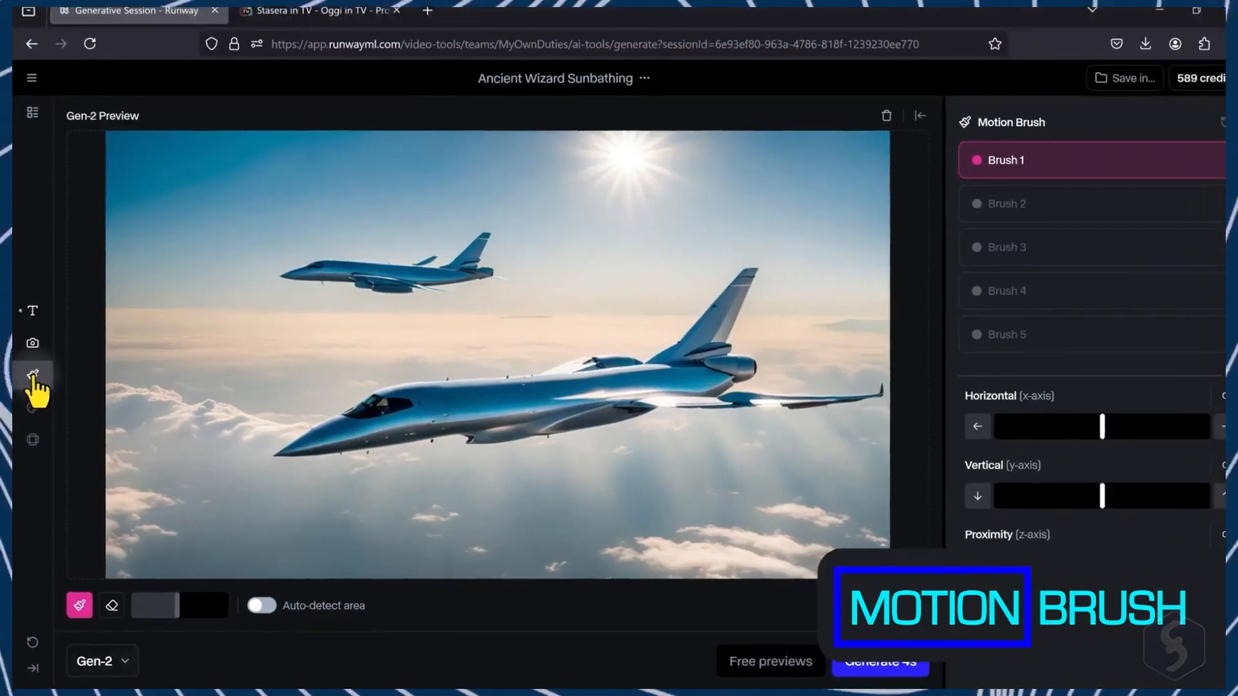
pyautogui.click(256, 608)
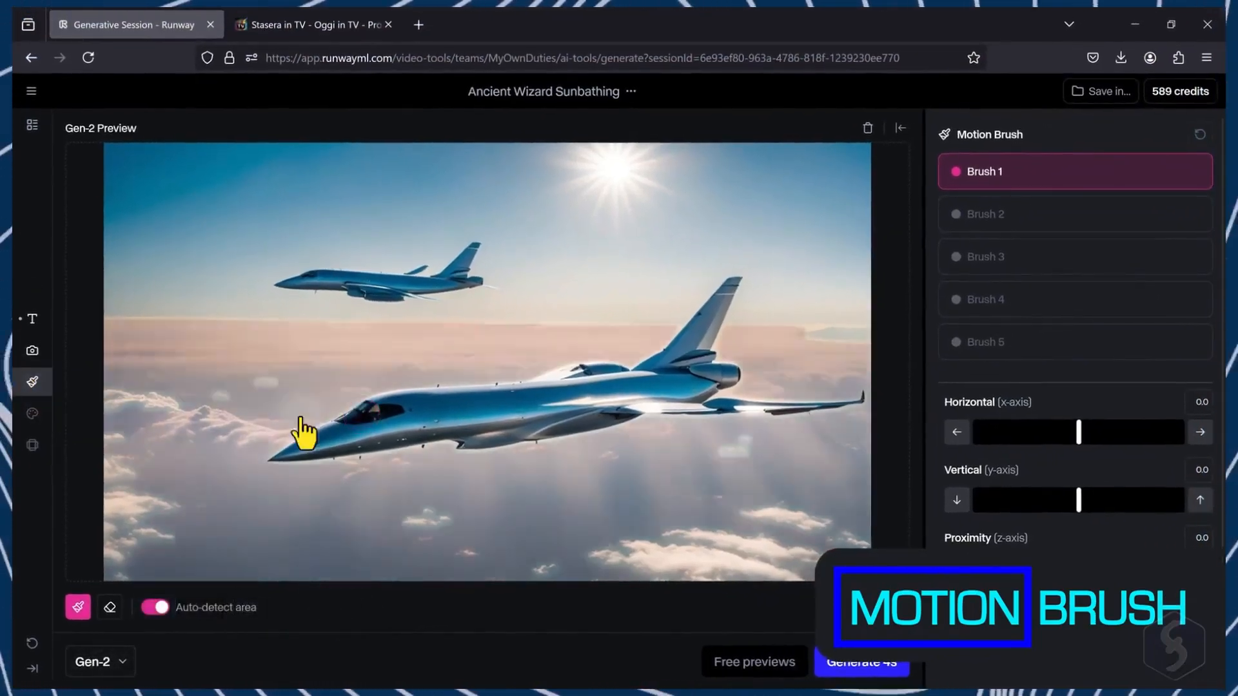
pyautogui.click(388, 287)
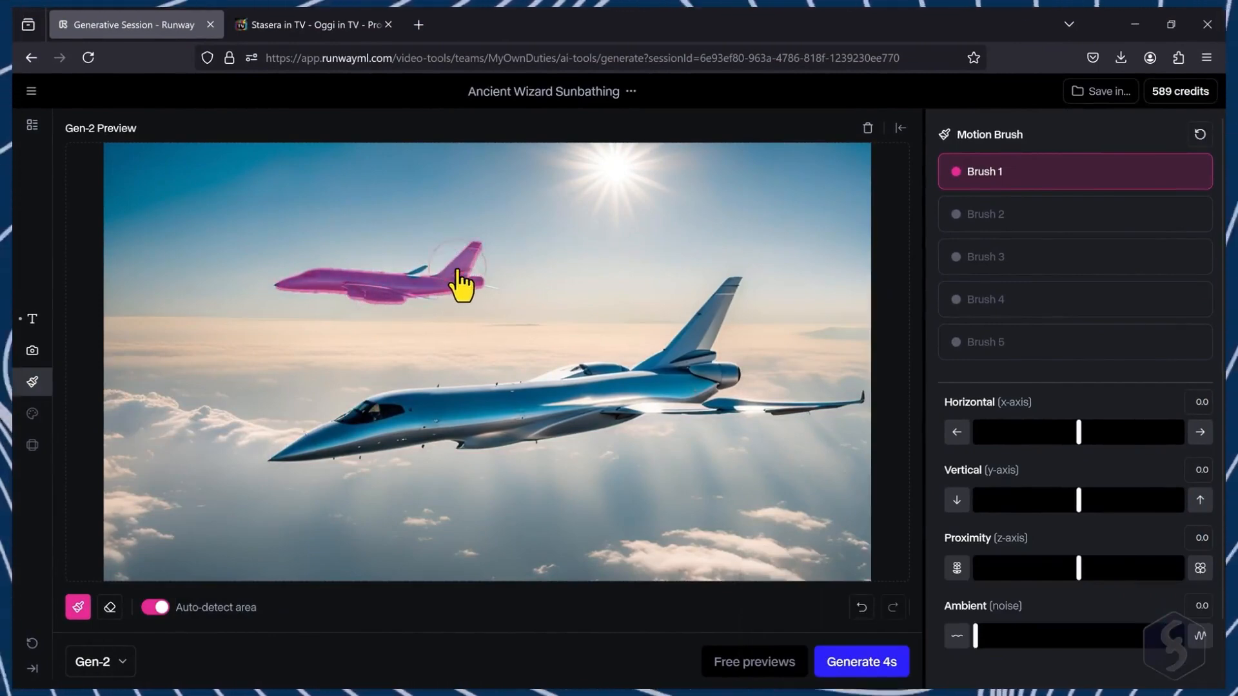
# Step: Turn off auto-detect, paint over the sun with Brush 2, and set its vertical motion to 3.7
pyautogui.click(157, 608)
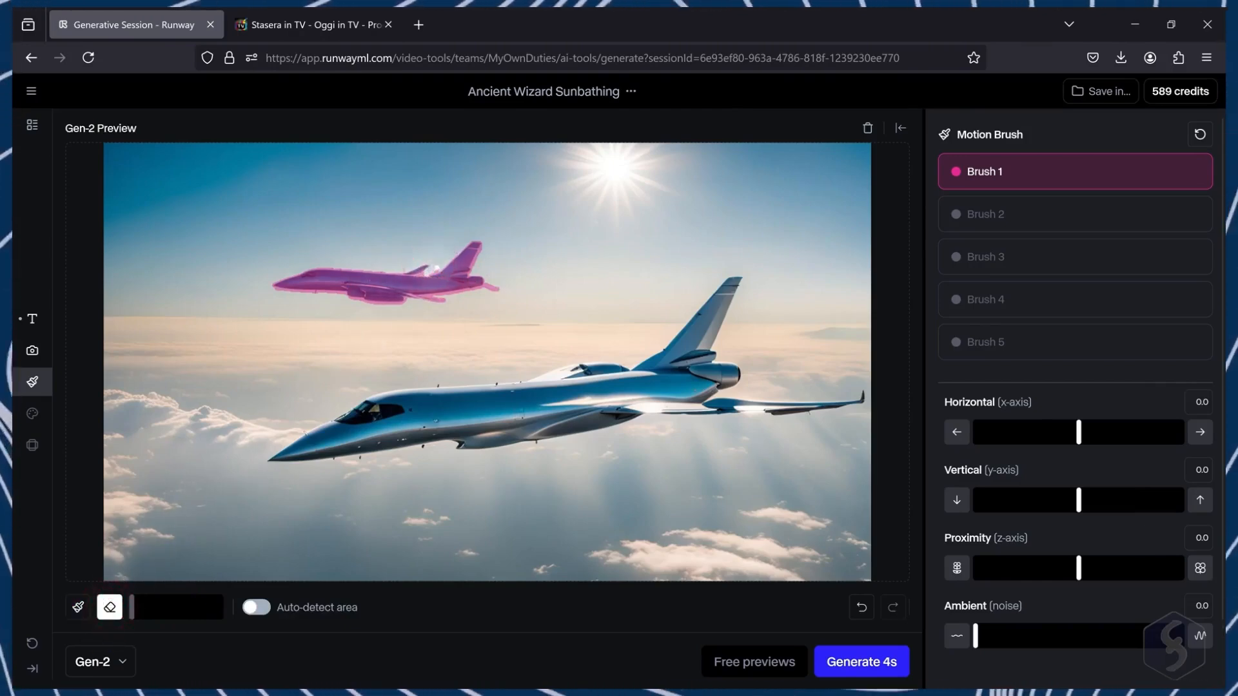
pyautogui.click(999, 224)
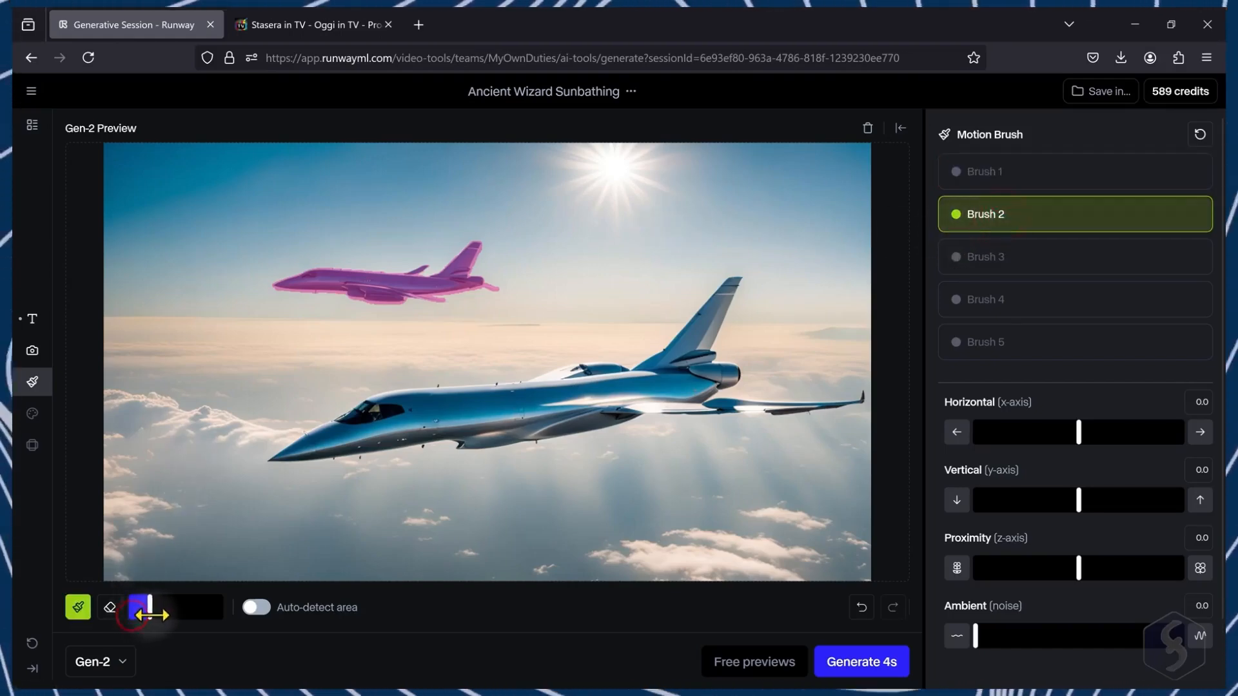
pyautogui.moveTo(150, 615); pyautogui.dragTo(158, 615)
pyautogui.moveTo(564, 157); pyautogui.dragTo(648, 157)
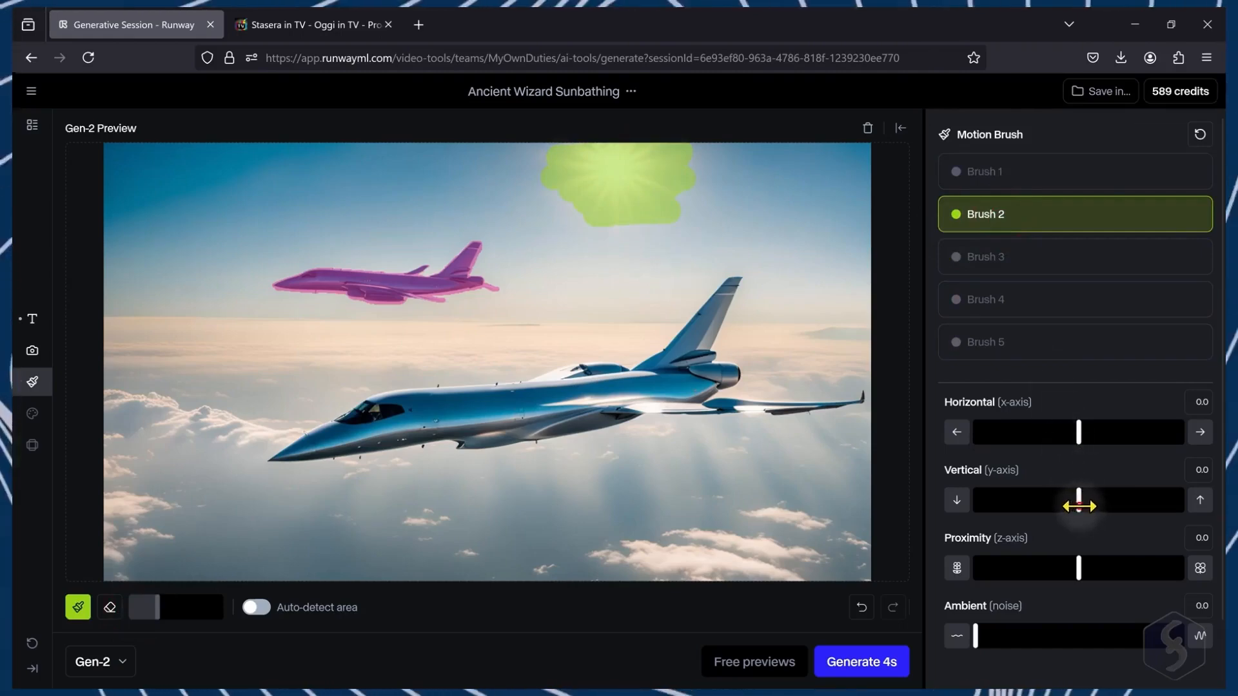
pyautogui.moveTo(1096, 506); pyautogui.dragTo(1115, 508)
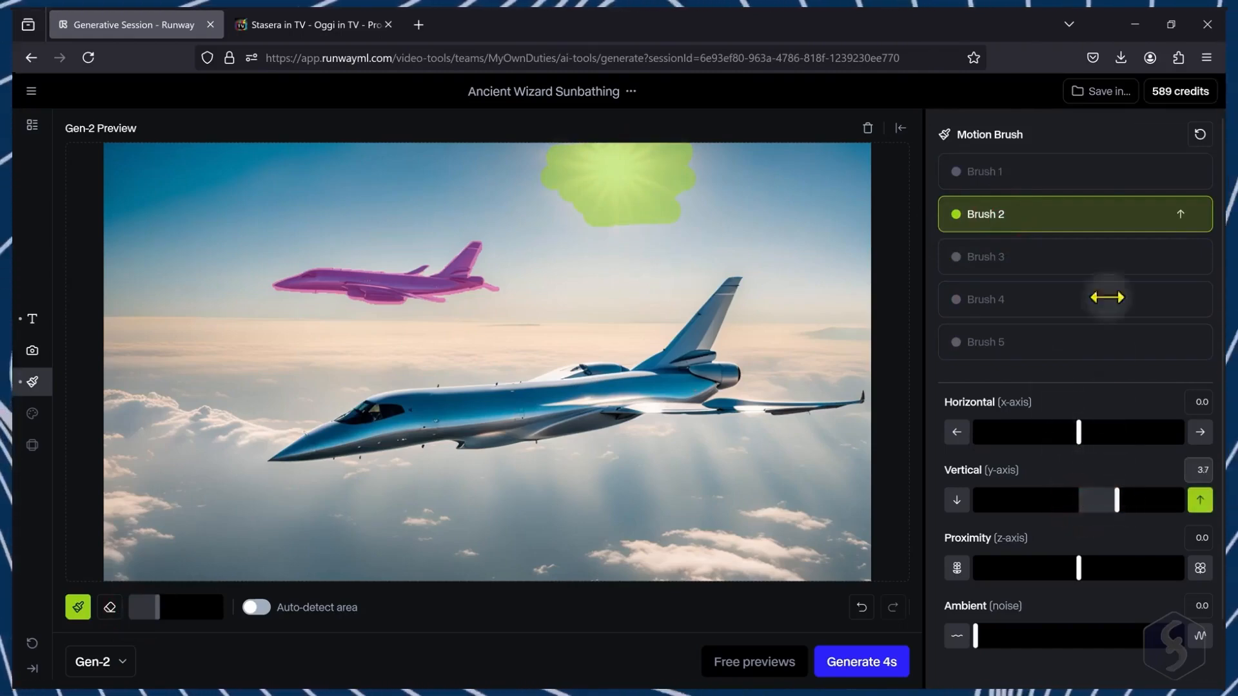
# Step: Set Brush 1's horizontal motion to -7.2 and proximity to -2.1, then generate the video
pyautogui.click(1099, 173)
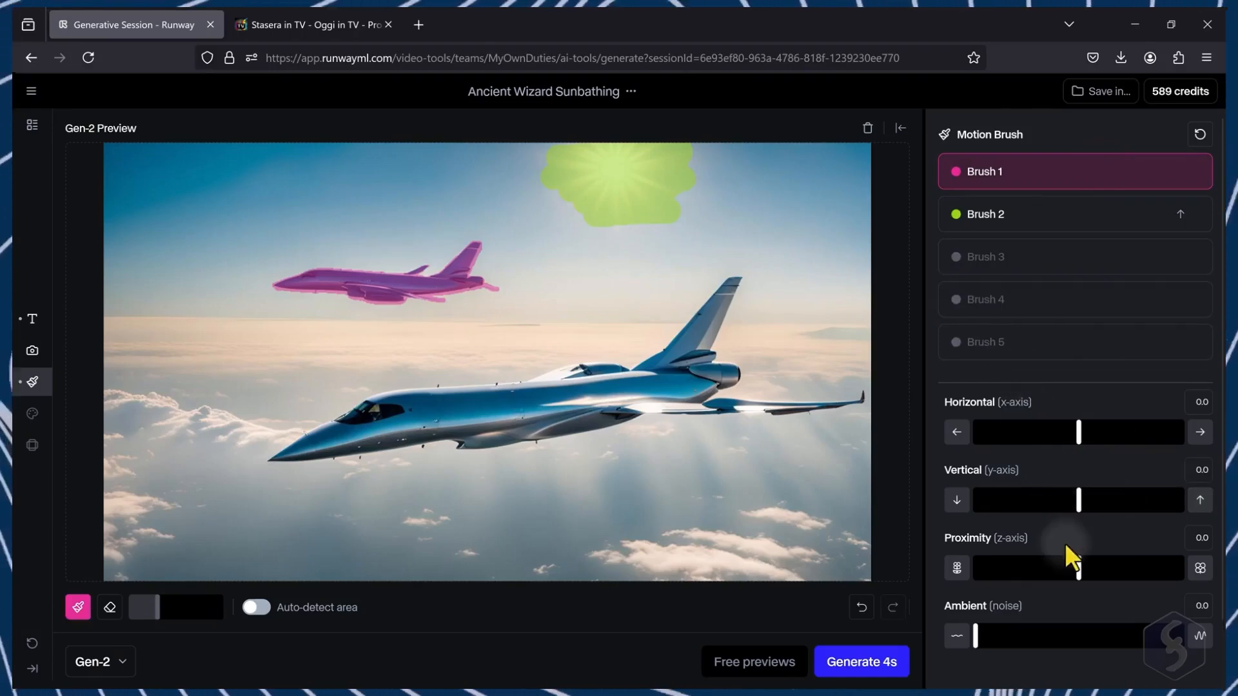
pyautogui.moveTo(1073, 433); pyautogui.dragTo(1009, 433)
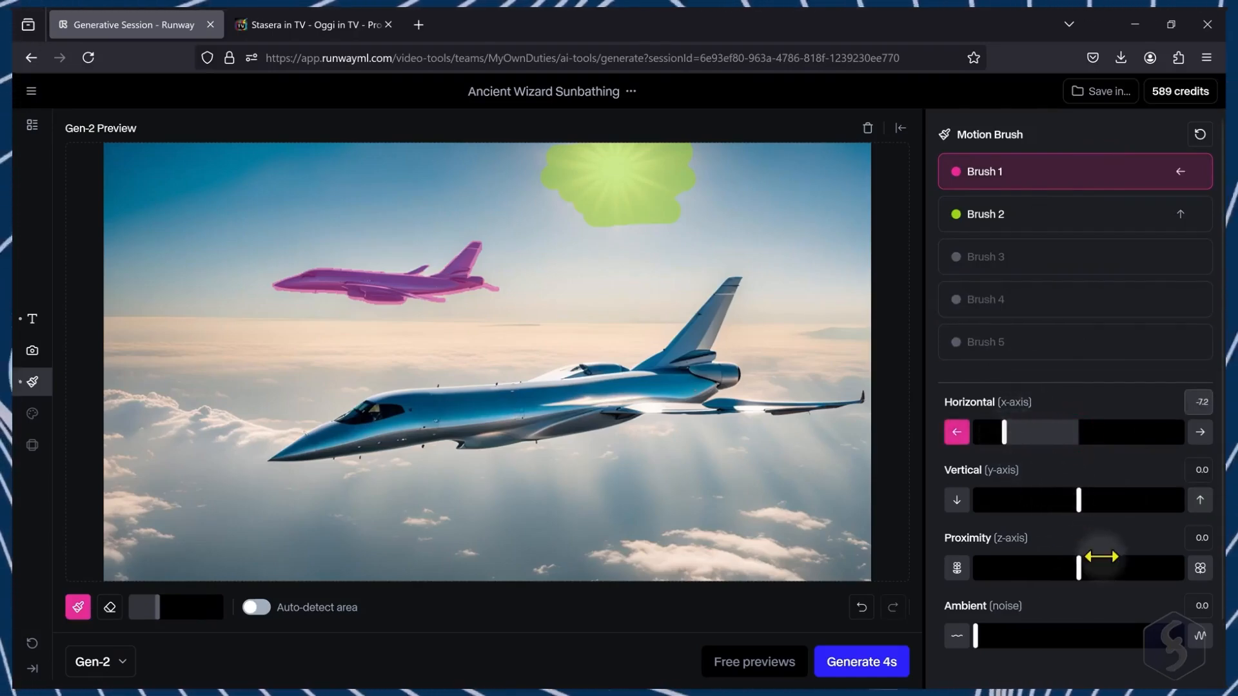
pyautogui.moveTo(1073, 568); pyautogui.dragTo(1056, 569)
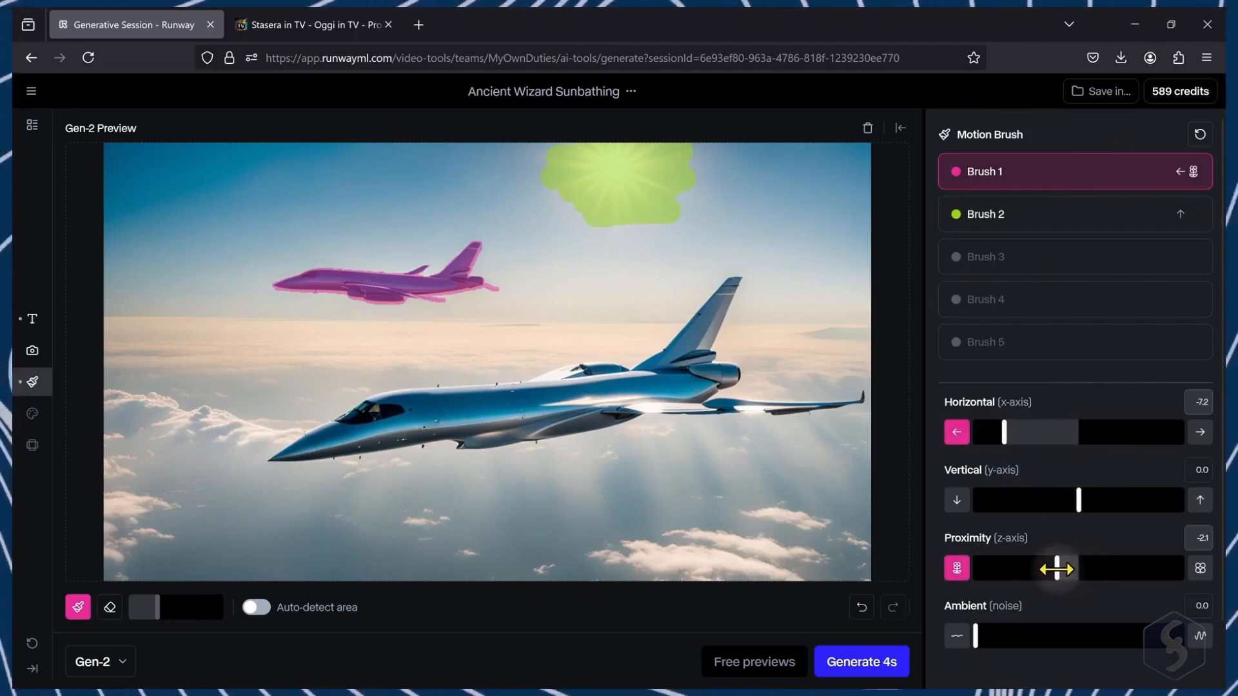
pyautogui.click(863, 663)
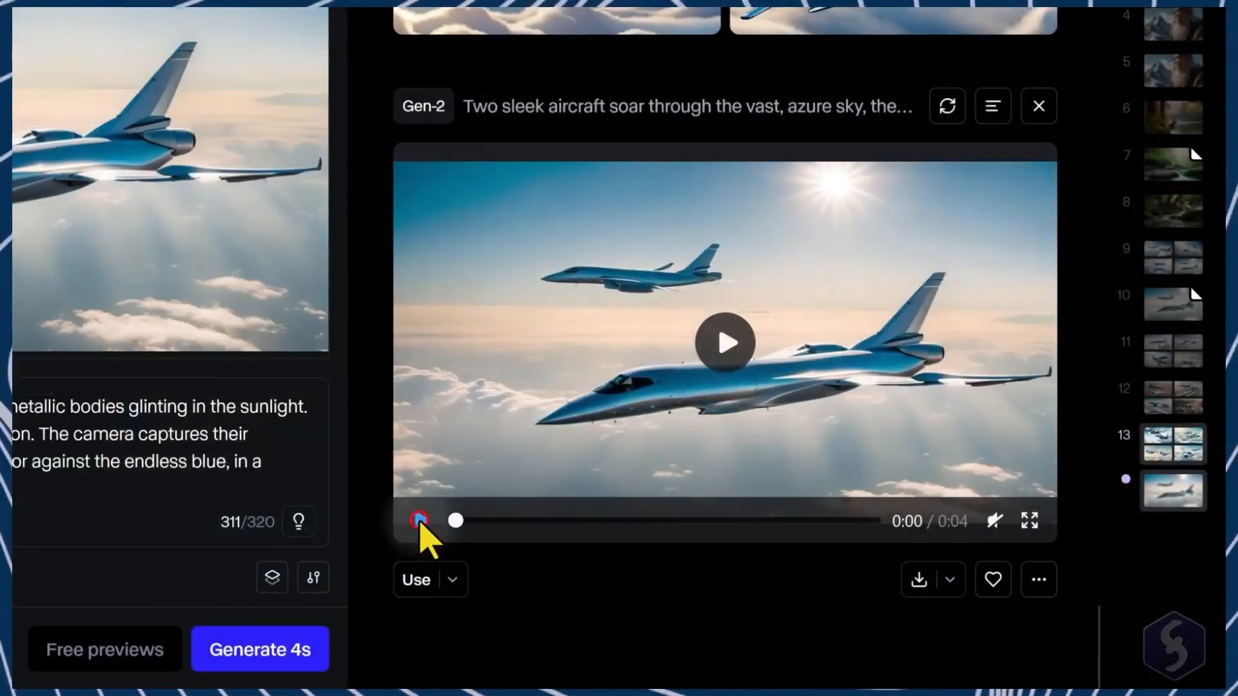
pyautogui.click(421, 520)
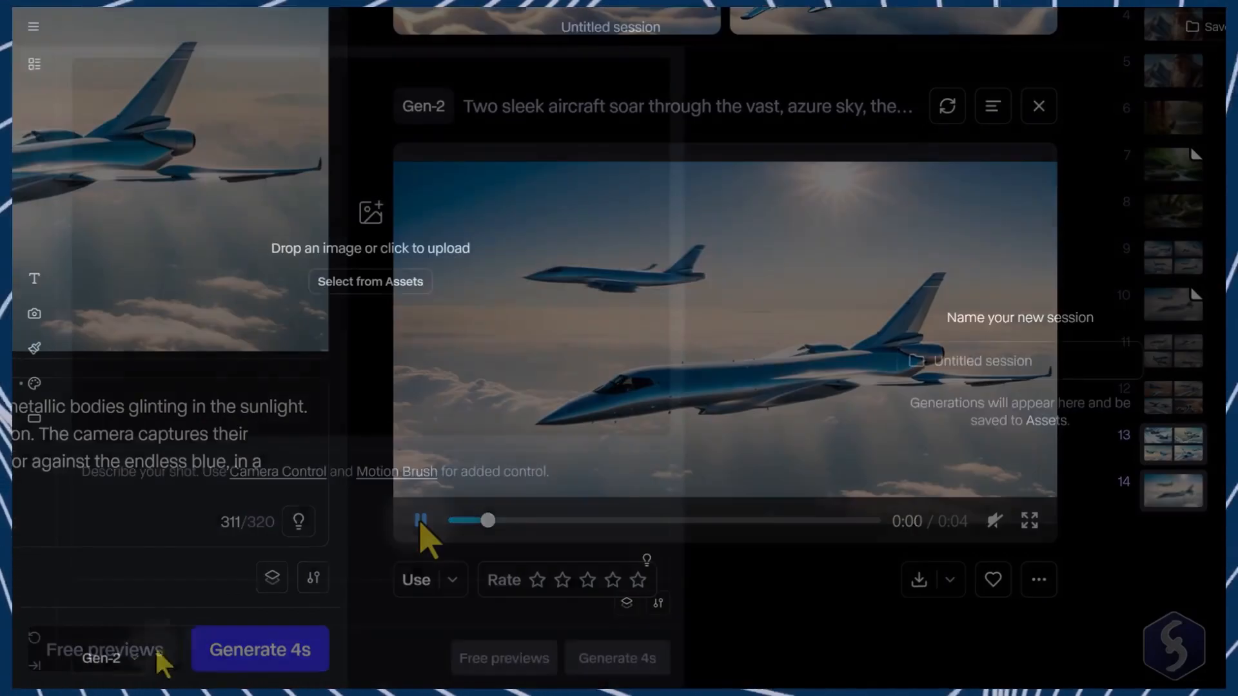
# Step: Switch to Gen-3 Alpha and load the aircraft video from assets, cropping it to landscape 1280x768
pyautogui.click(104, 659)
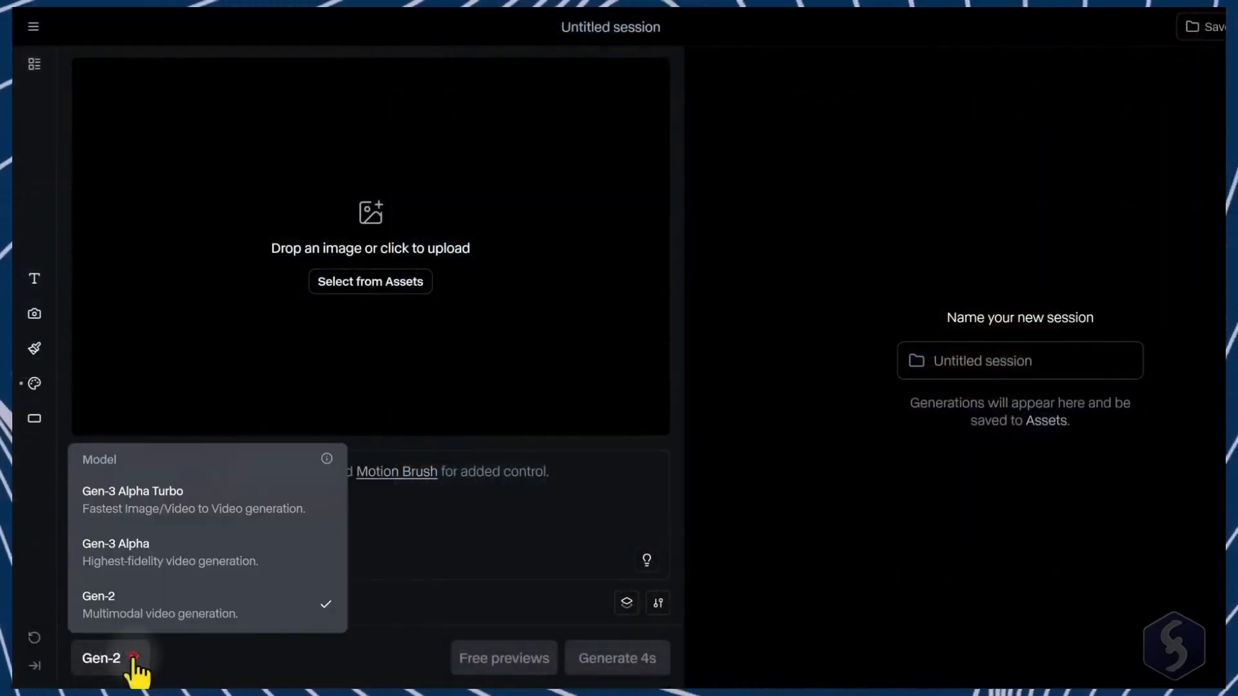
pyautogui.click(169, 555)
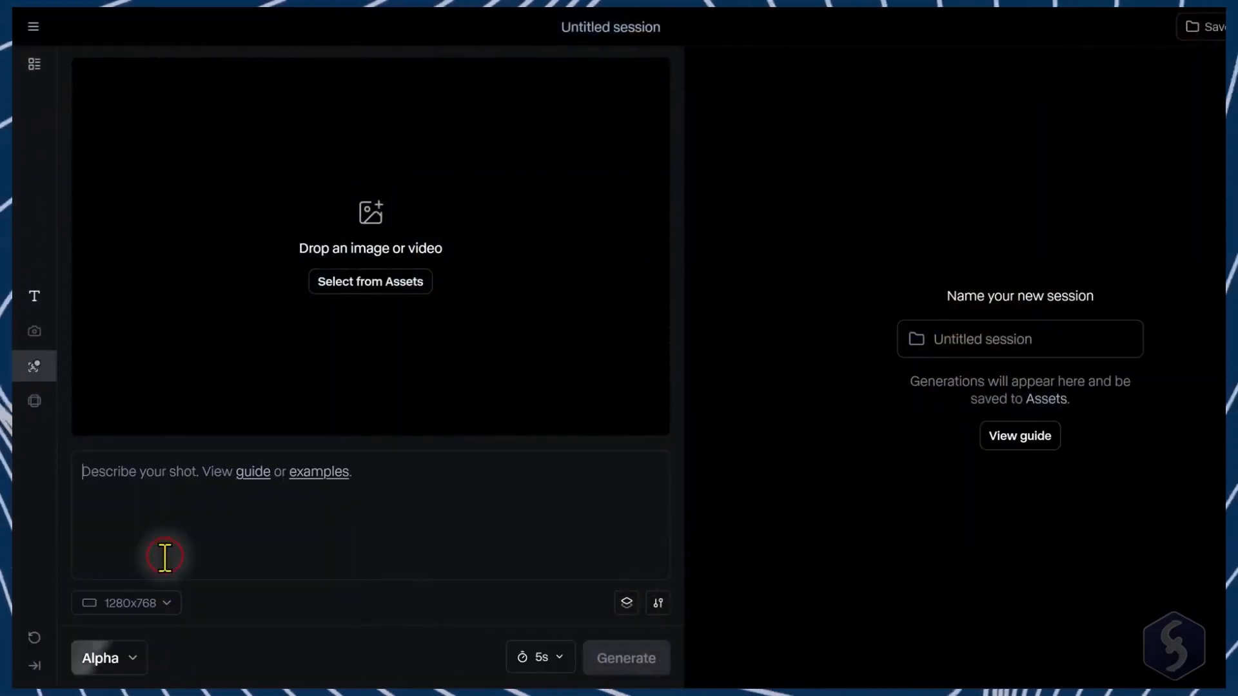
pyautogui.click(396, 287)
pyautogui.click(396, 296)
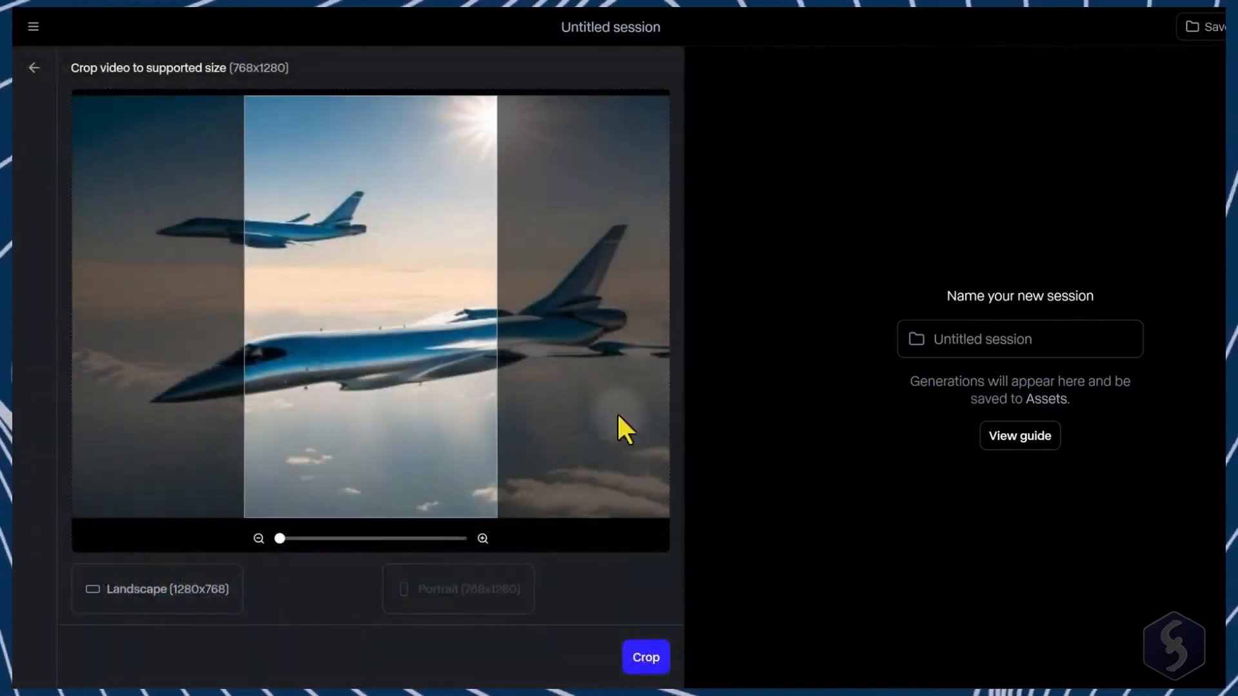
pyautogui.click(197, 589)
pyautogui.click(648, 659)
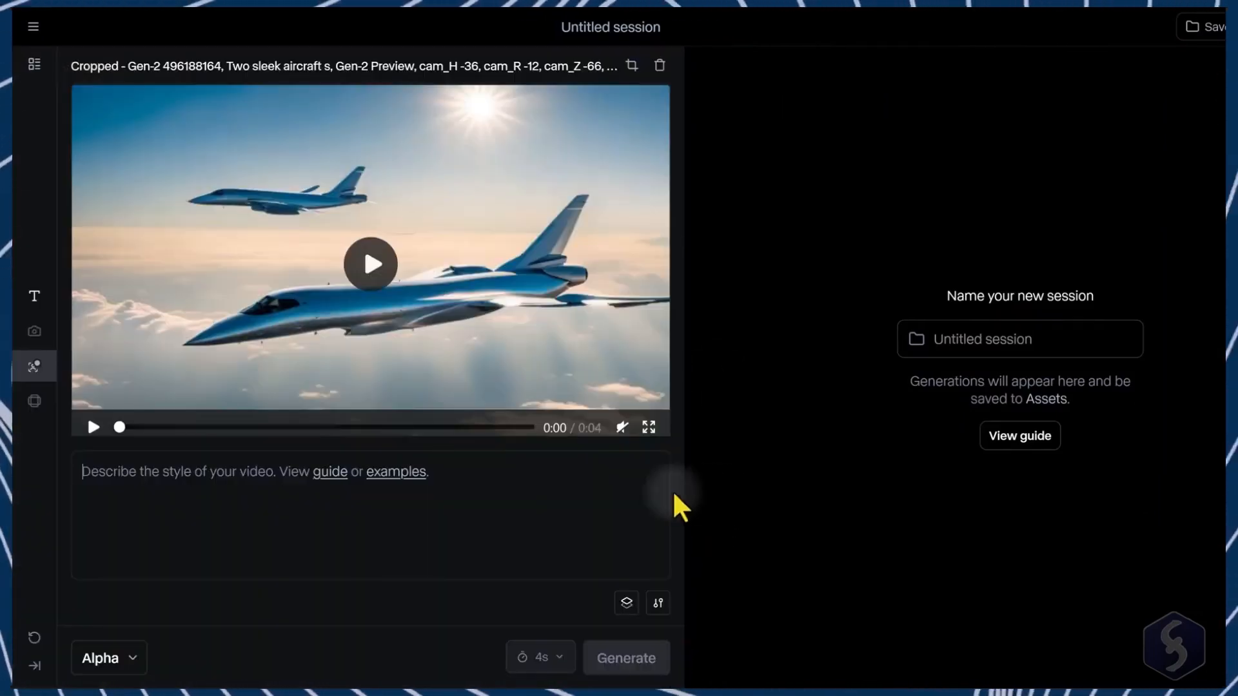
# Step: Begin the video prompt with "It is"
pyautogui.write('It is')
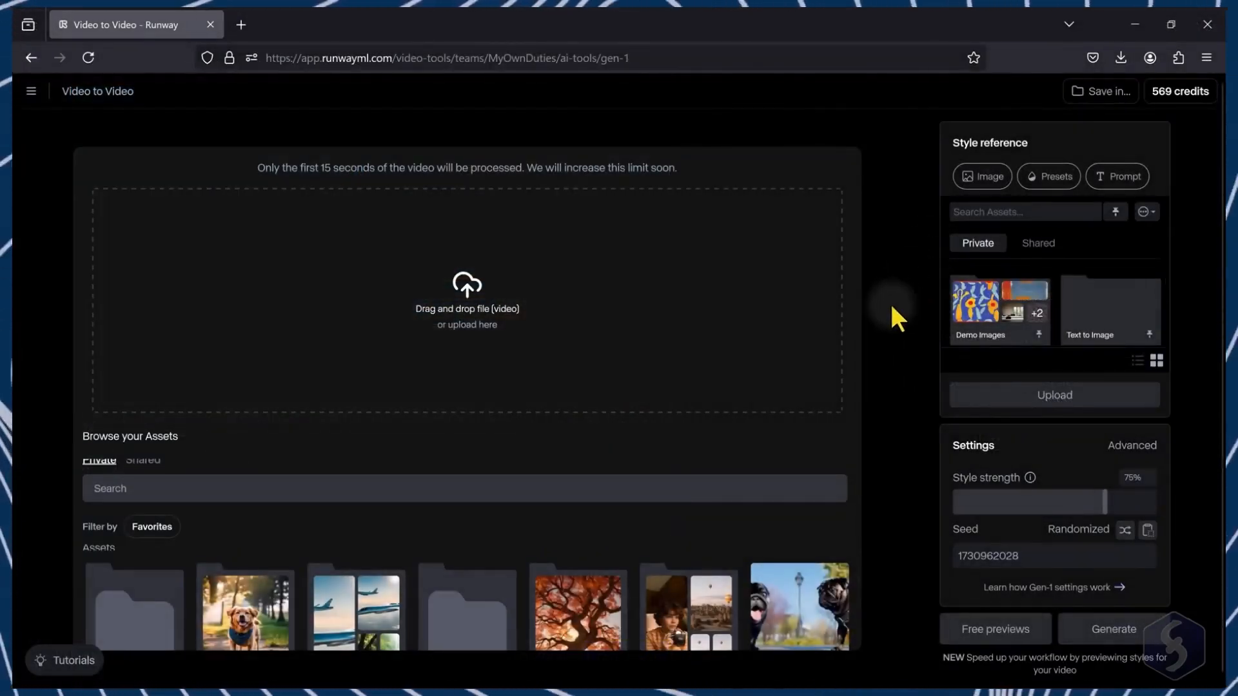
# Step: Open the Video to Video (Gen-1) tool from All Tools
pyautogui.scroll(-1, 892, 306)
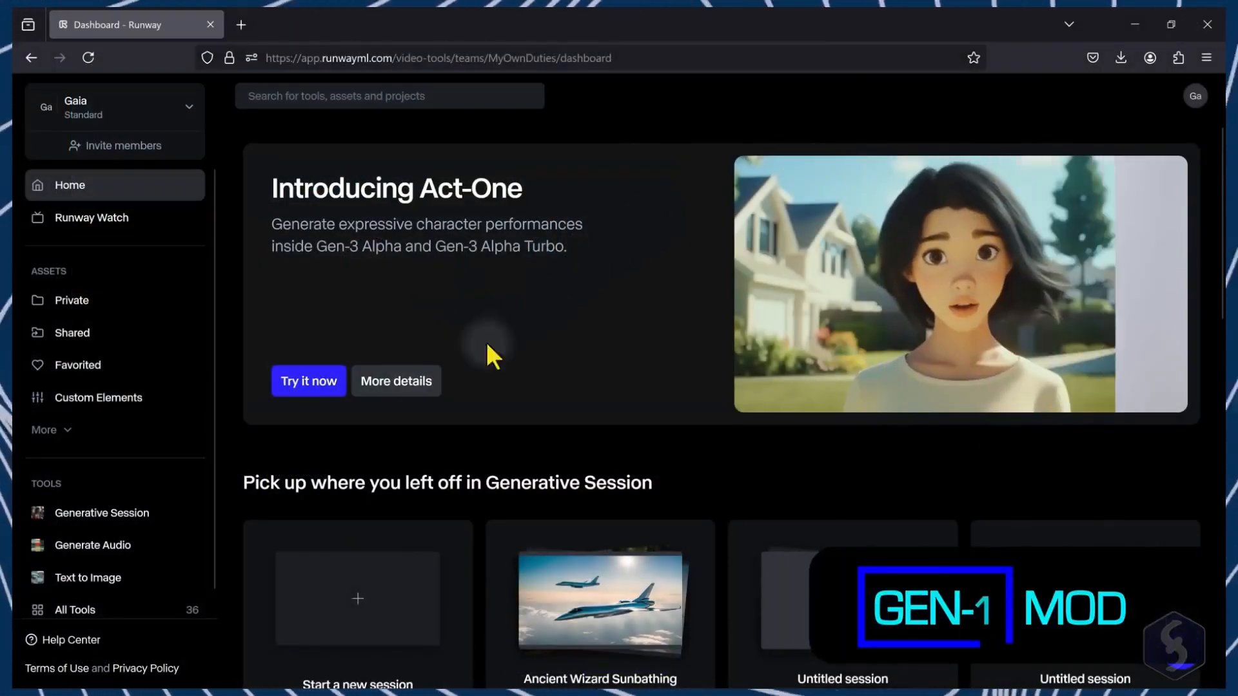
pyautogui.click(137, 612)
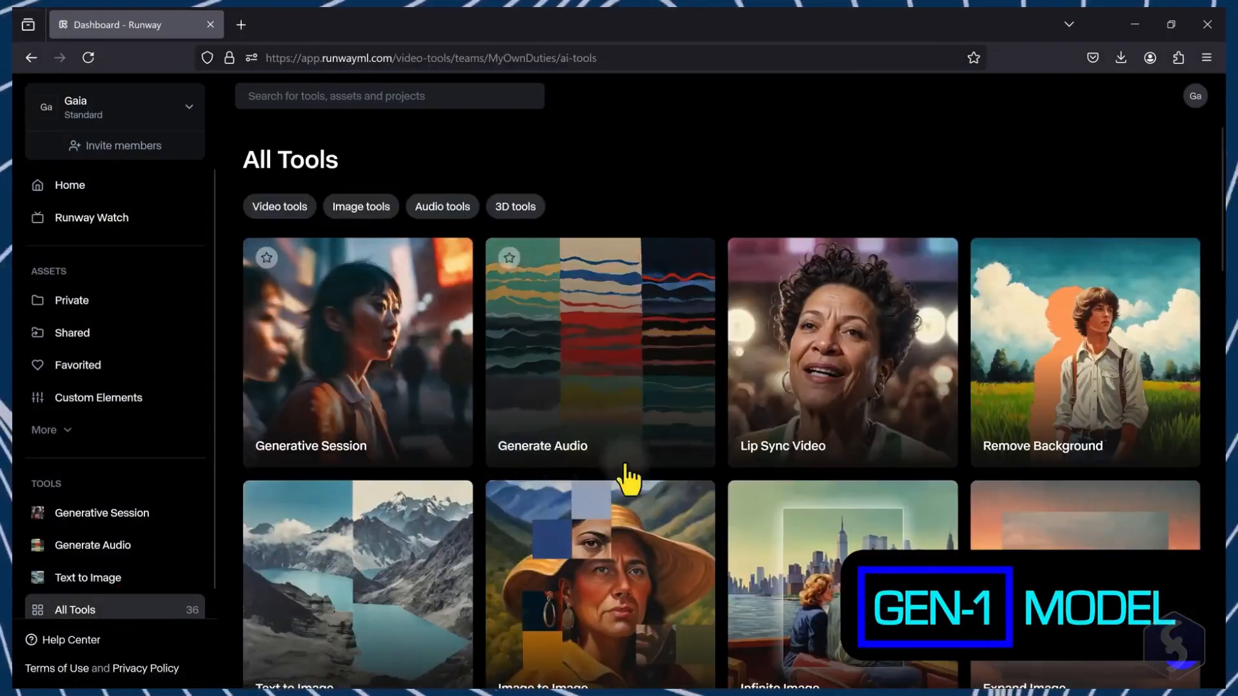
pyautogui.scroll(-1, 734, 432)
pyautogui.scroll(-10, 733, 431)
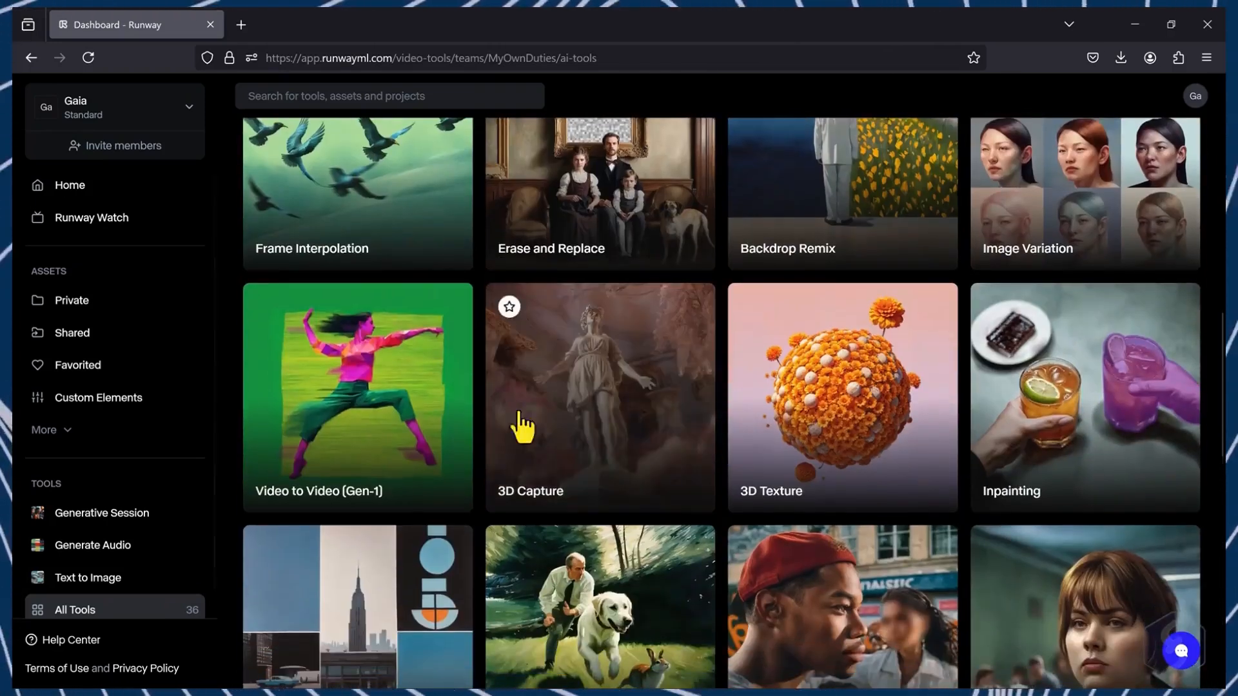
pyautogui.click(346, 410)
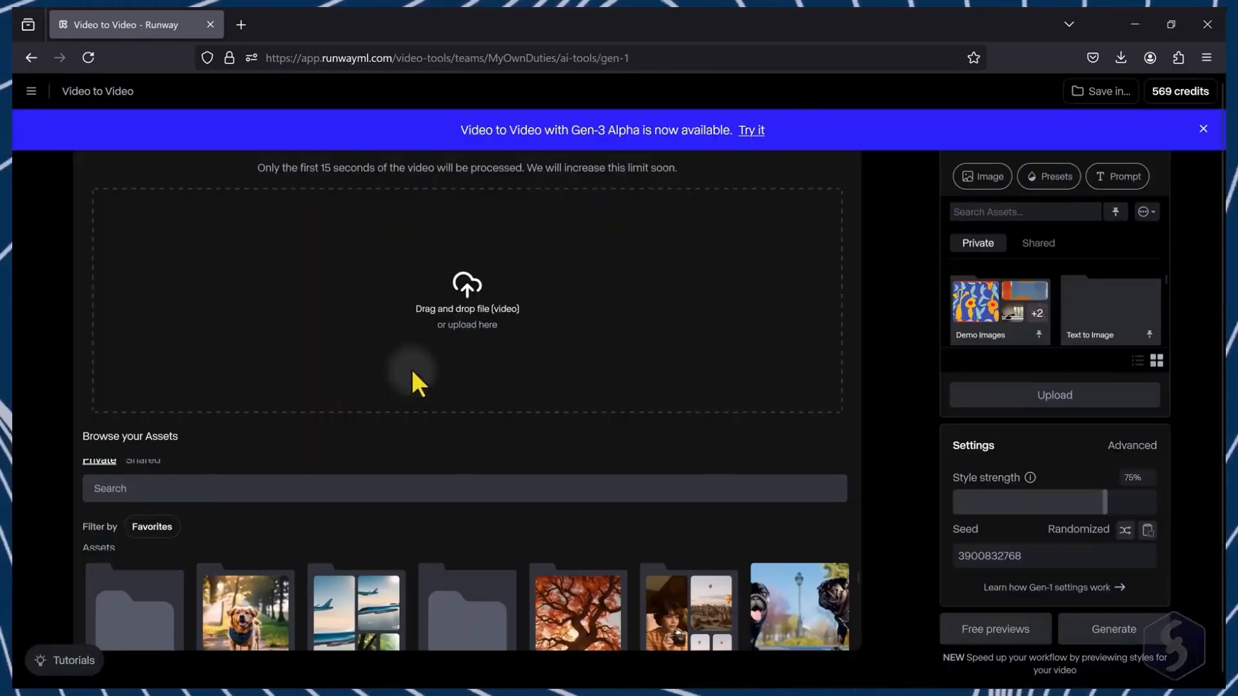
# Step: Dismiss the announcement banner and upload the Gen-3 Alpha Turbo wizard video from Downloads
pyautogui.click(1204, 129)
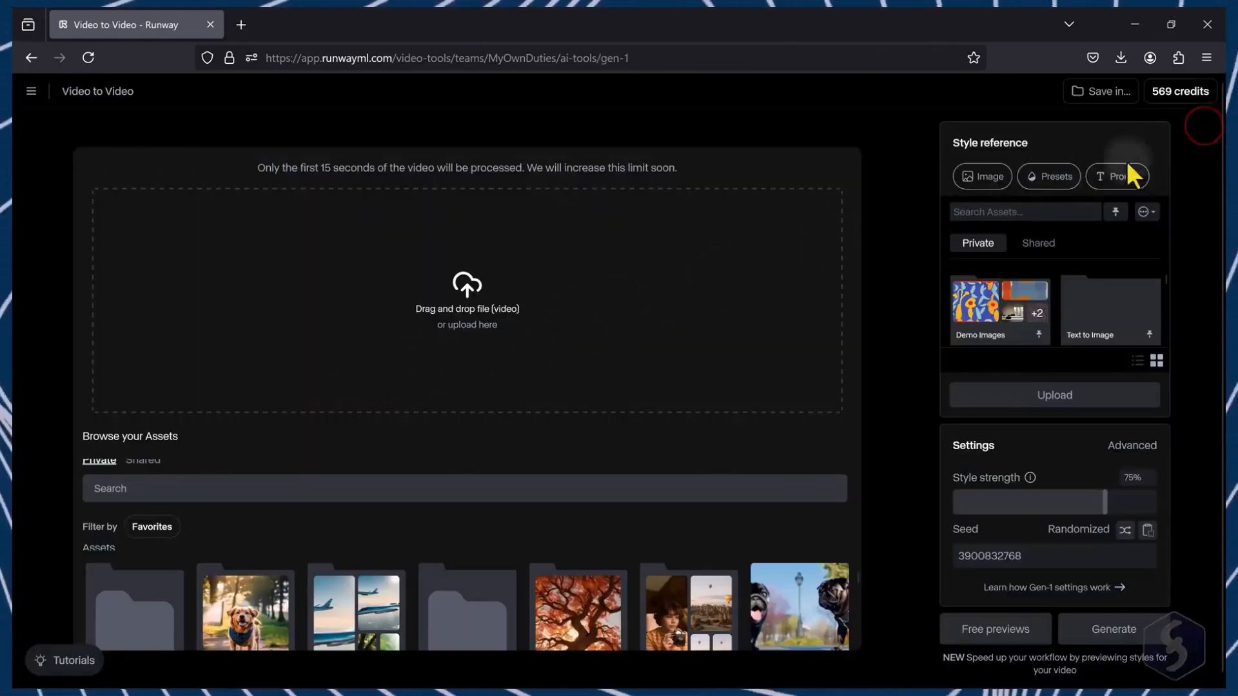
pyautogui.click(469, 330)
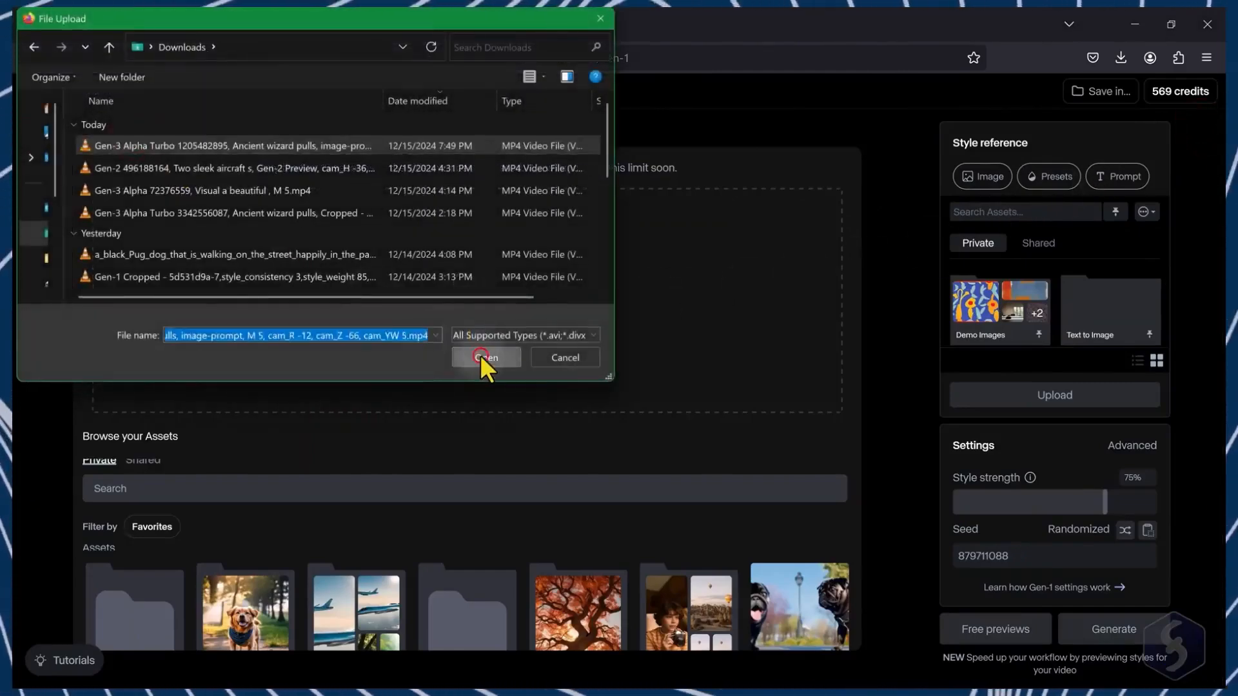
pyautogui.click(482, 357)
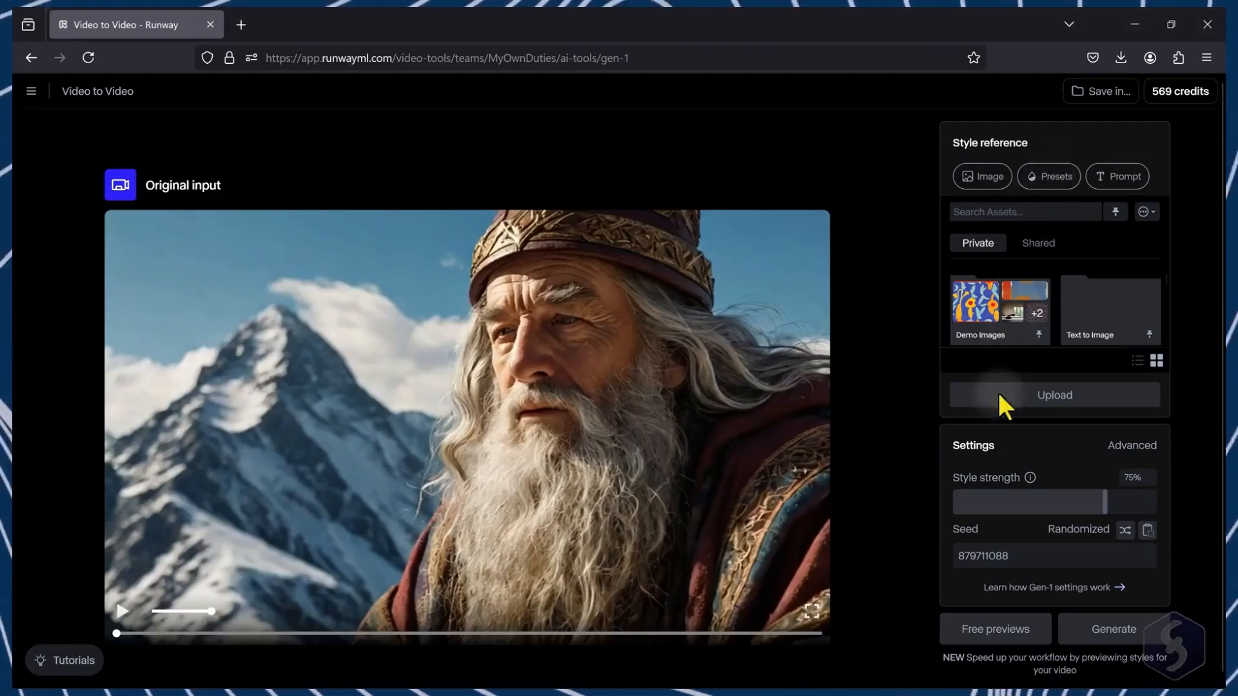
# Step: Apply the Iso style preset and generate free previews
pyautogui.click(1056, 180)
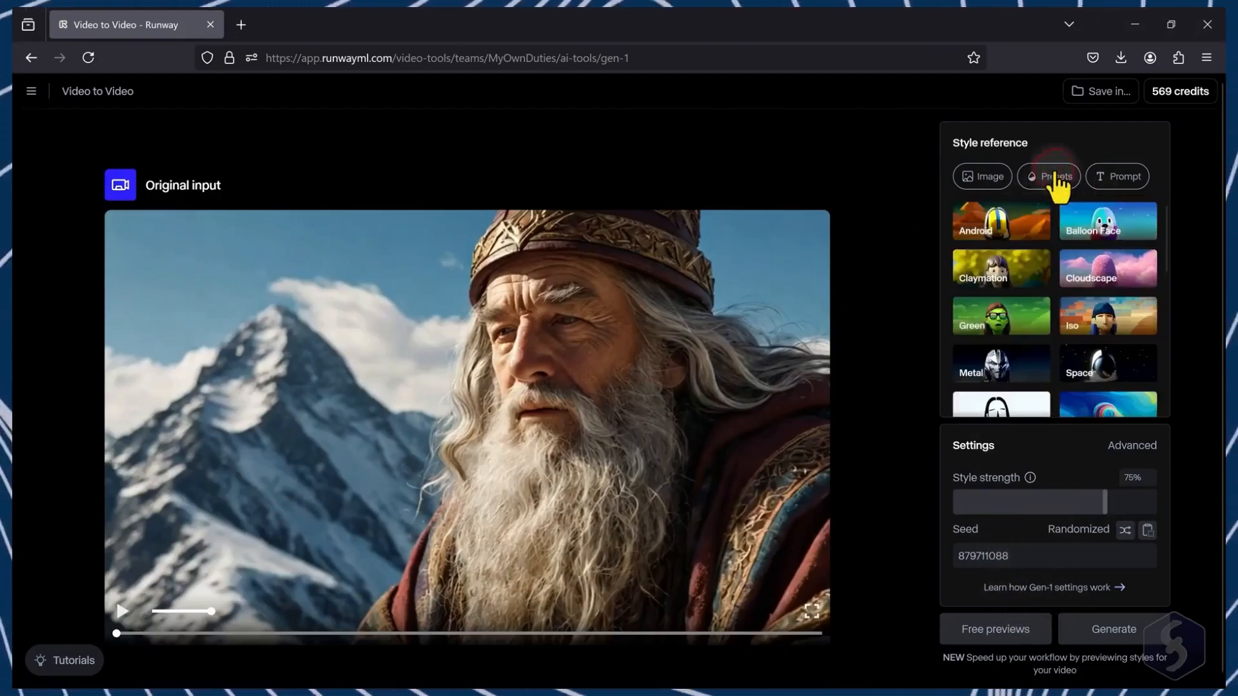
pyautogui.click(1132, 277)
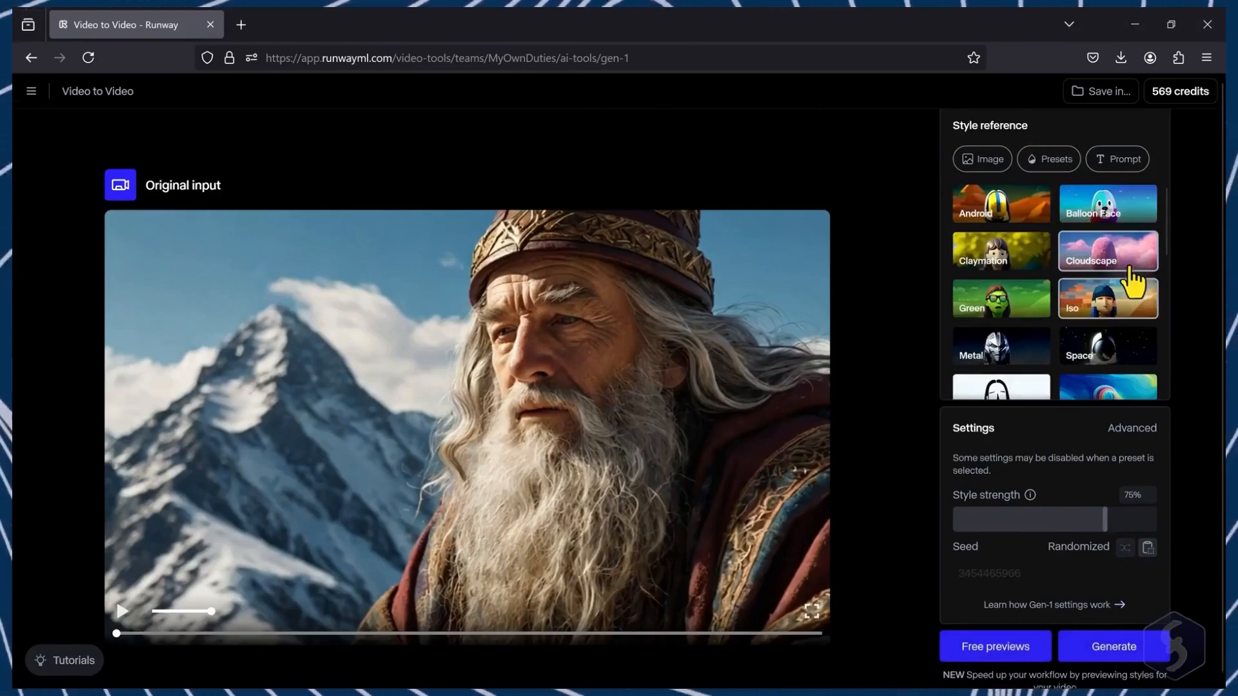
pyautogui.click(1133, 308)
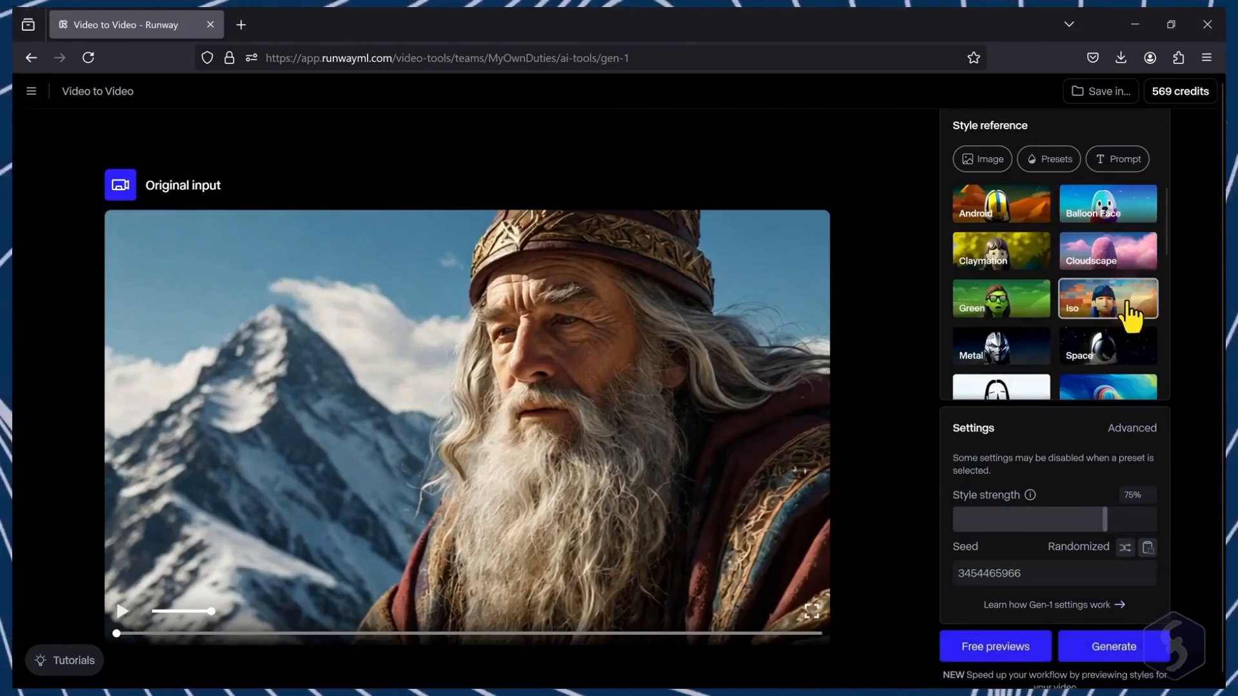
pyautogui.click(995, 647)
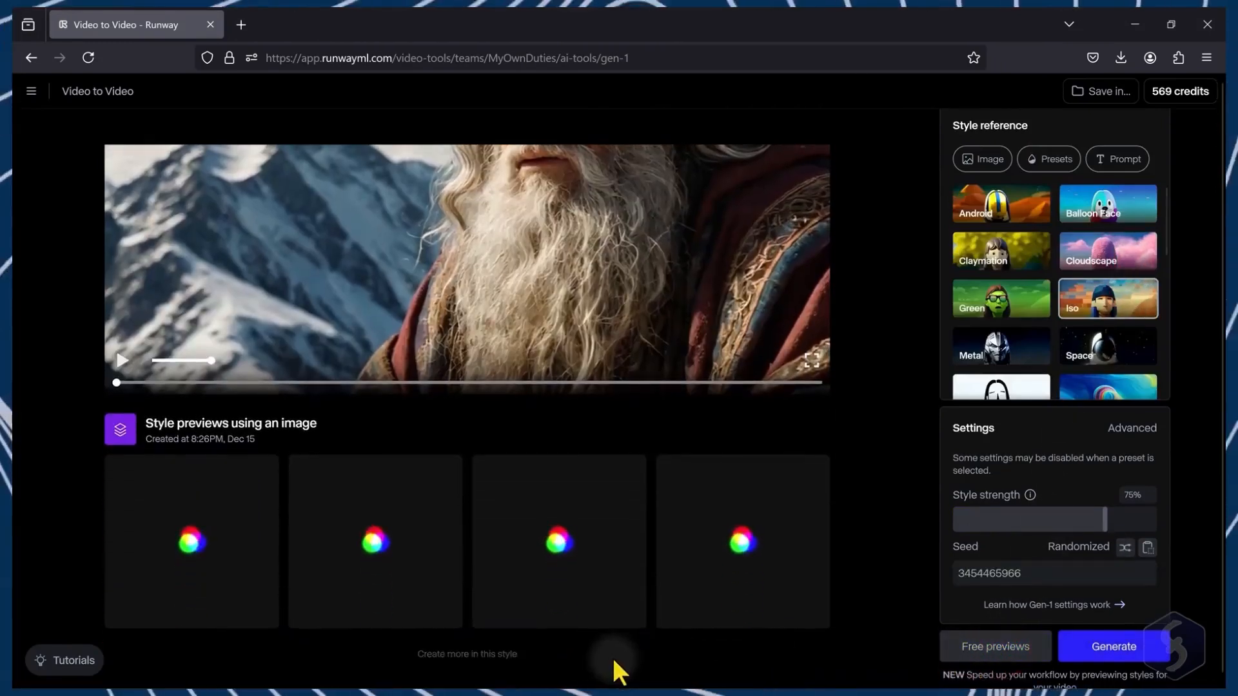
pyautogui.moveTo(204, 521)
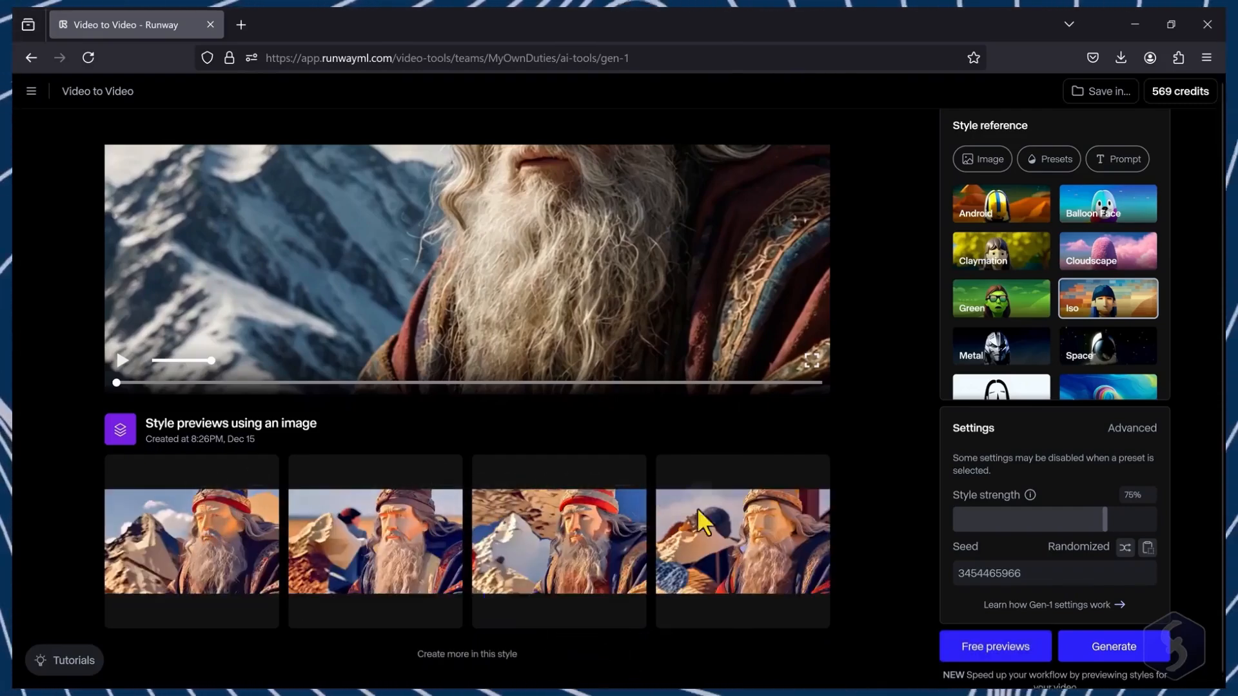
pyautogui.moveTo(796, 600)
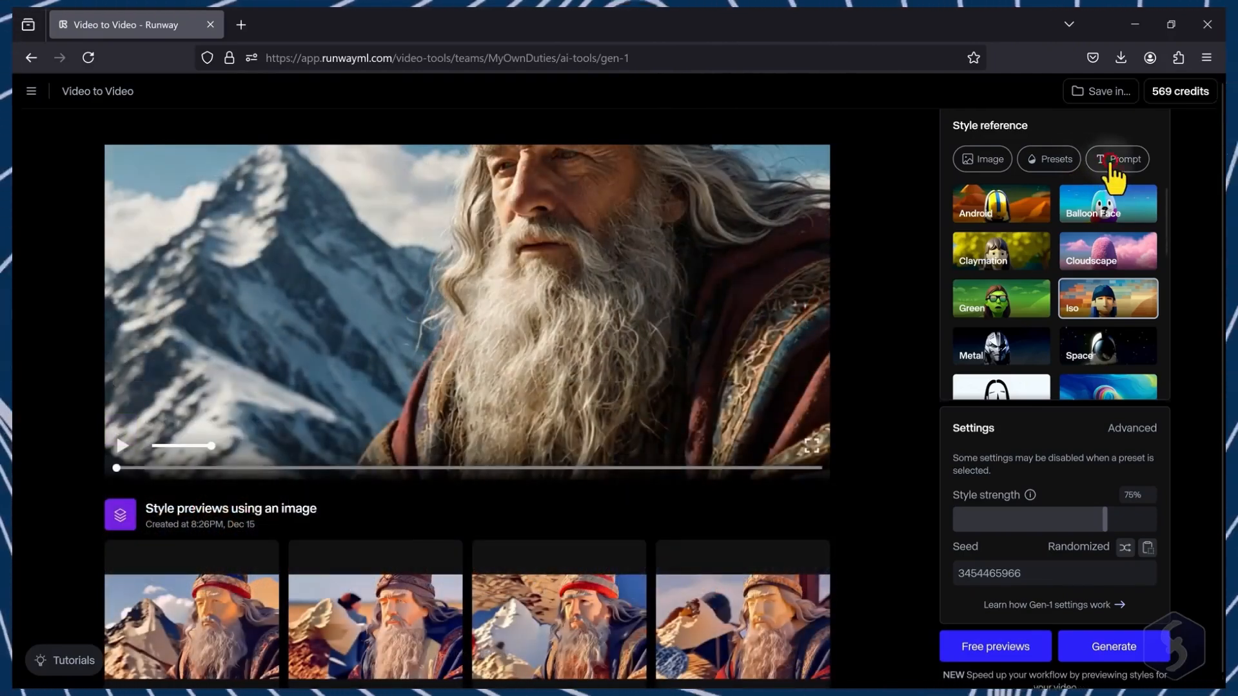
# Step: Switch the style reference to a text prompt and describe the output starting with "An ancient wizard"
pyautogui.click(1115, 161)
pyautogui.click(1016, 253)
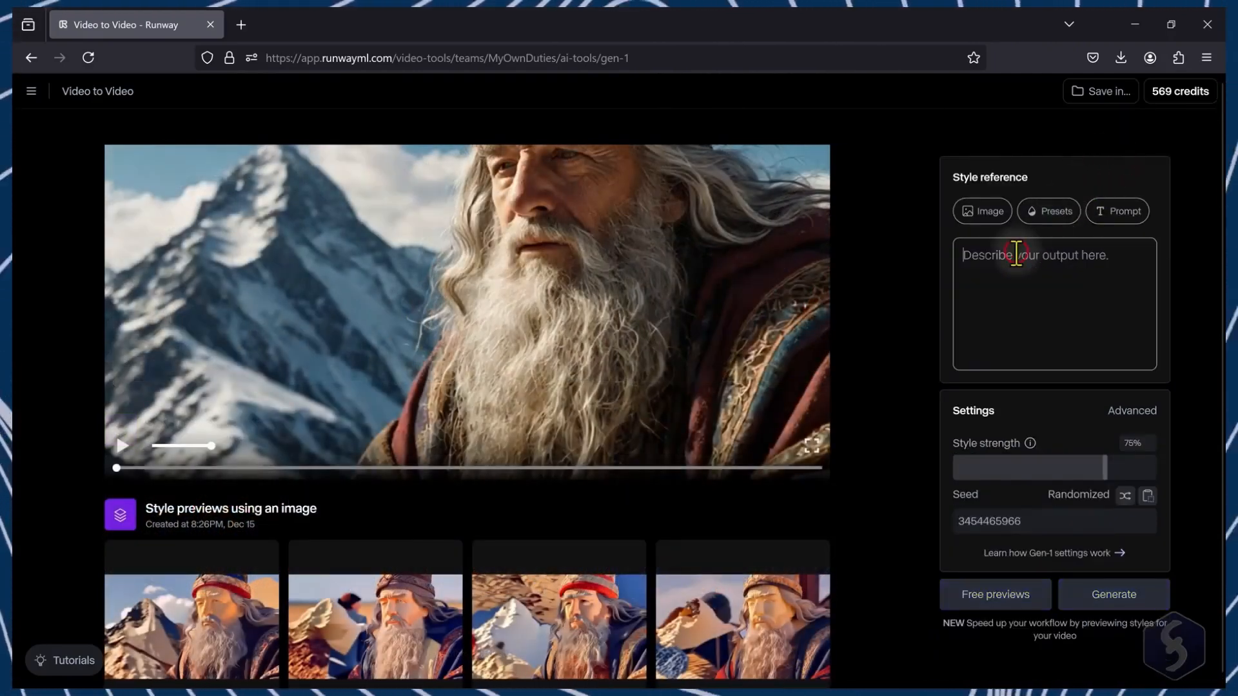
pyautogui.write('An ancient w')
pyautogui.write('izard,weathered by')
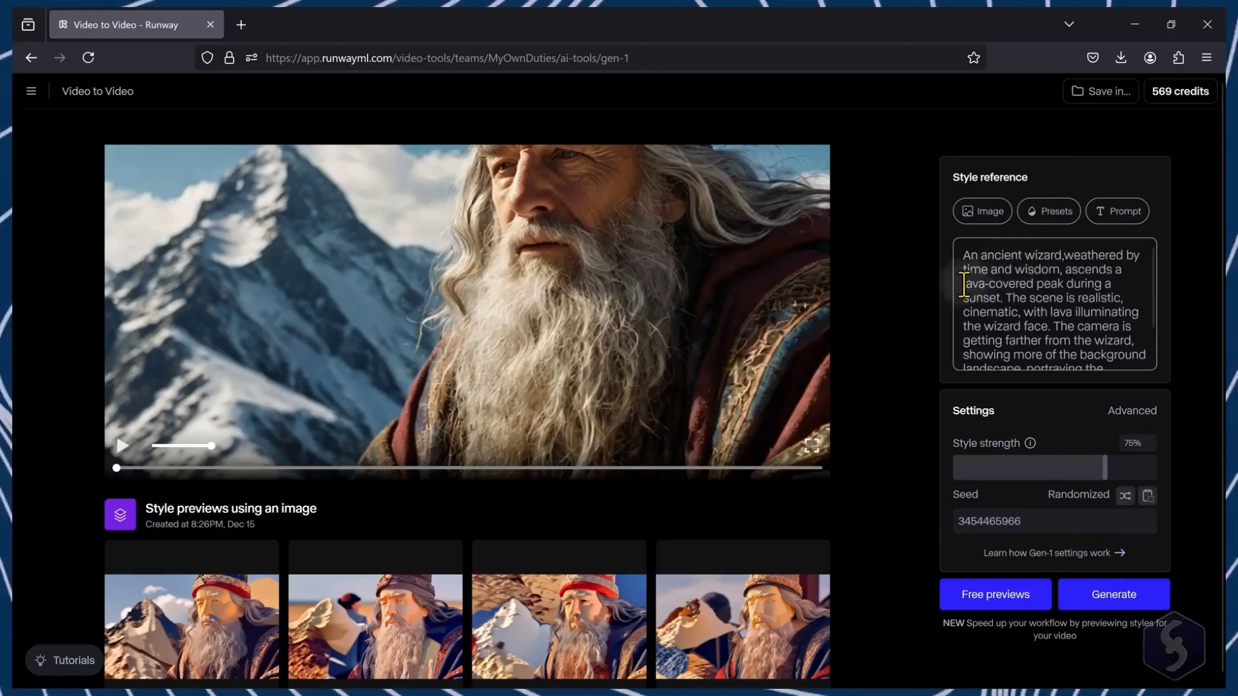
pyautogui.moveTo(963, 284); pyautogui.dragTo(1005, 298)
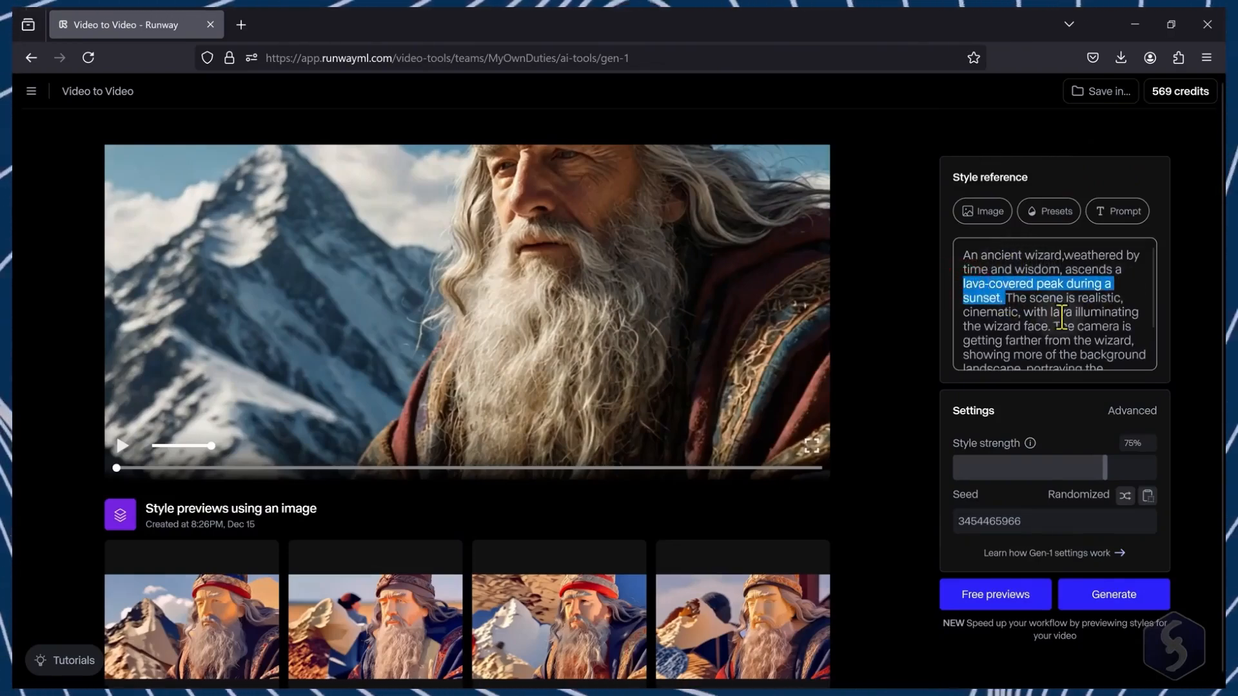
# Step: Use an image as the style reference by uploading Gen1_pexels-luis-11617688.jpg and selecting it
pyautogui.click(986, 214)
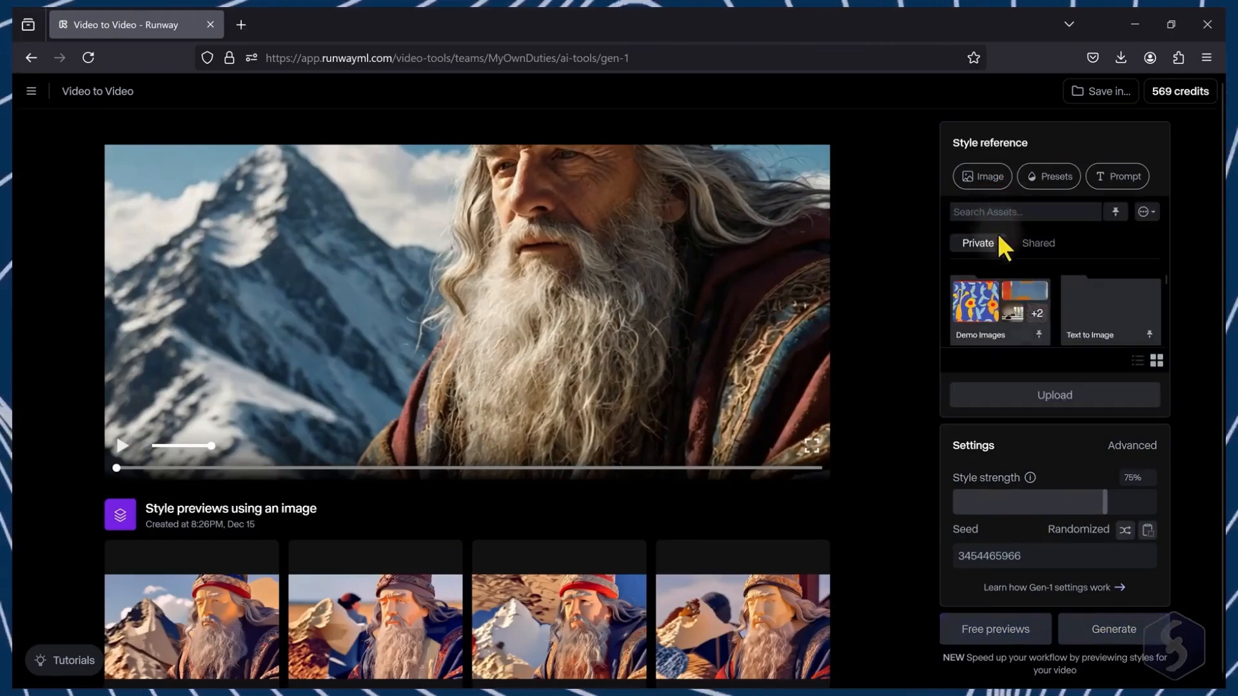
pyautogui.click(1051, 396)
pyautogui.click(235, 153)
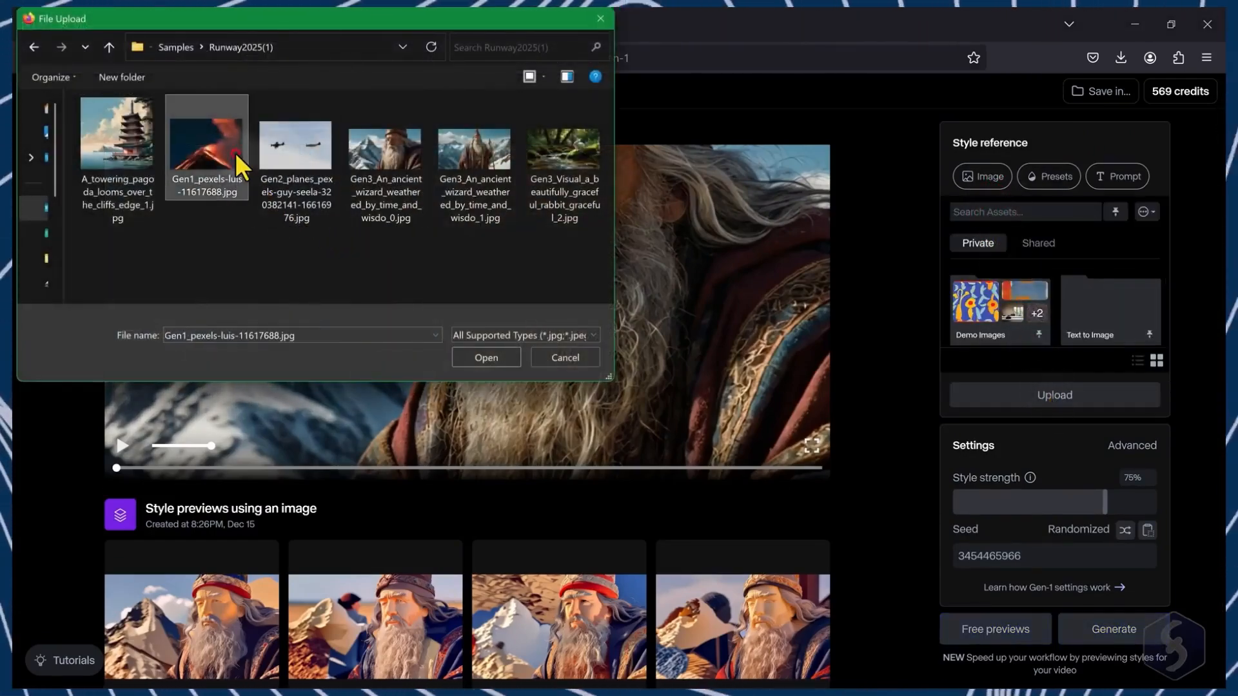
pyautogui.click(496, 356)
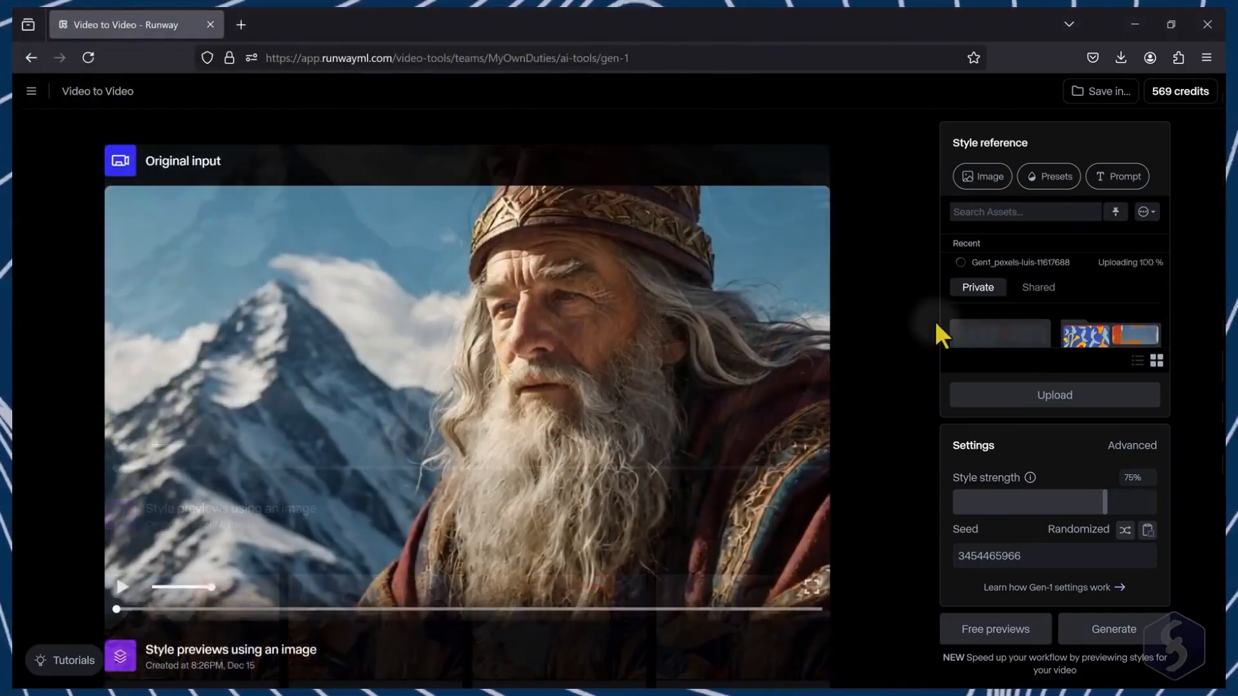
pyautogui.click(1018, 320)
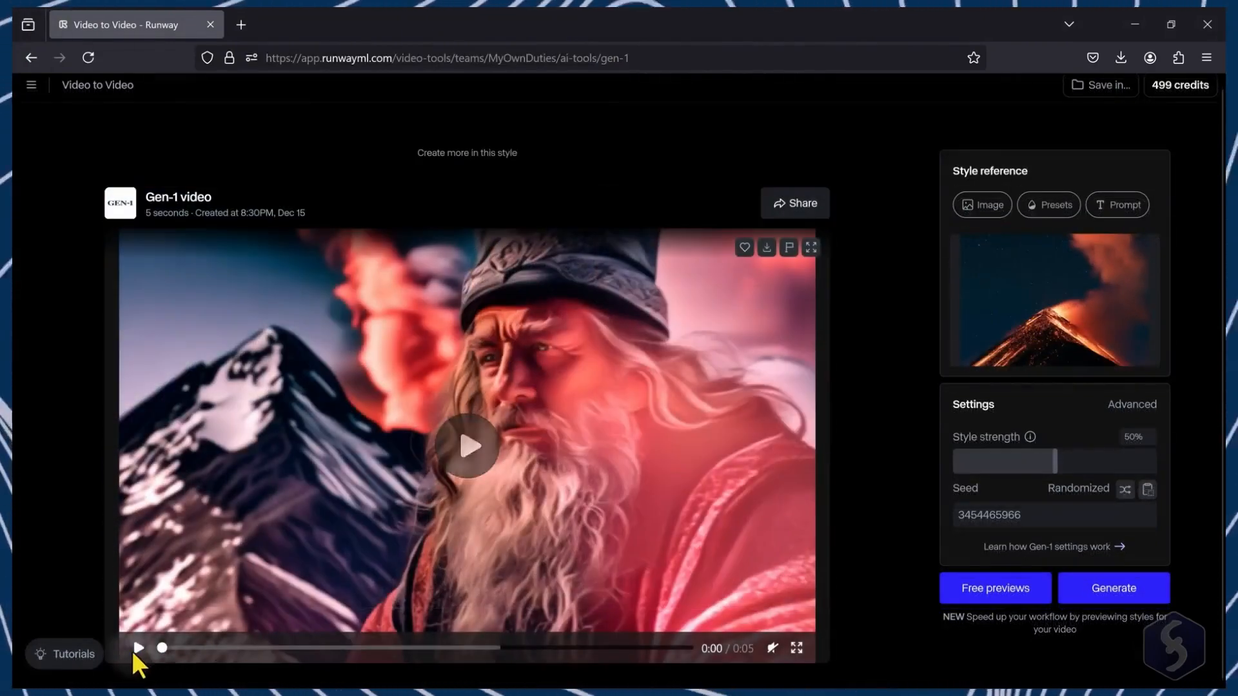
# Step: Play the generated Gen-1 video and download it
pyautogui.click(135, 649)
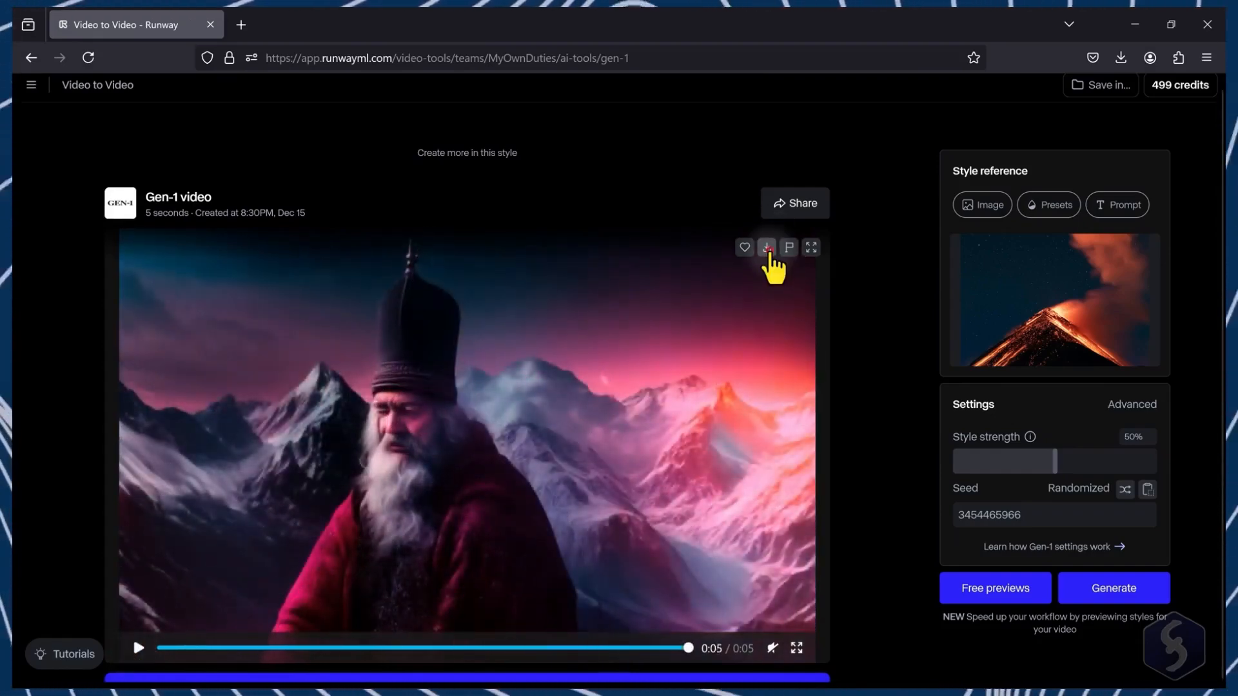
pyautogui.click(767, 249)
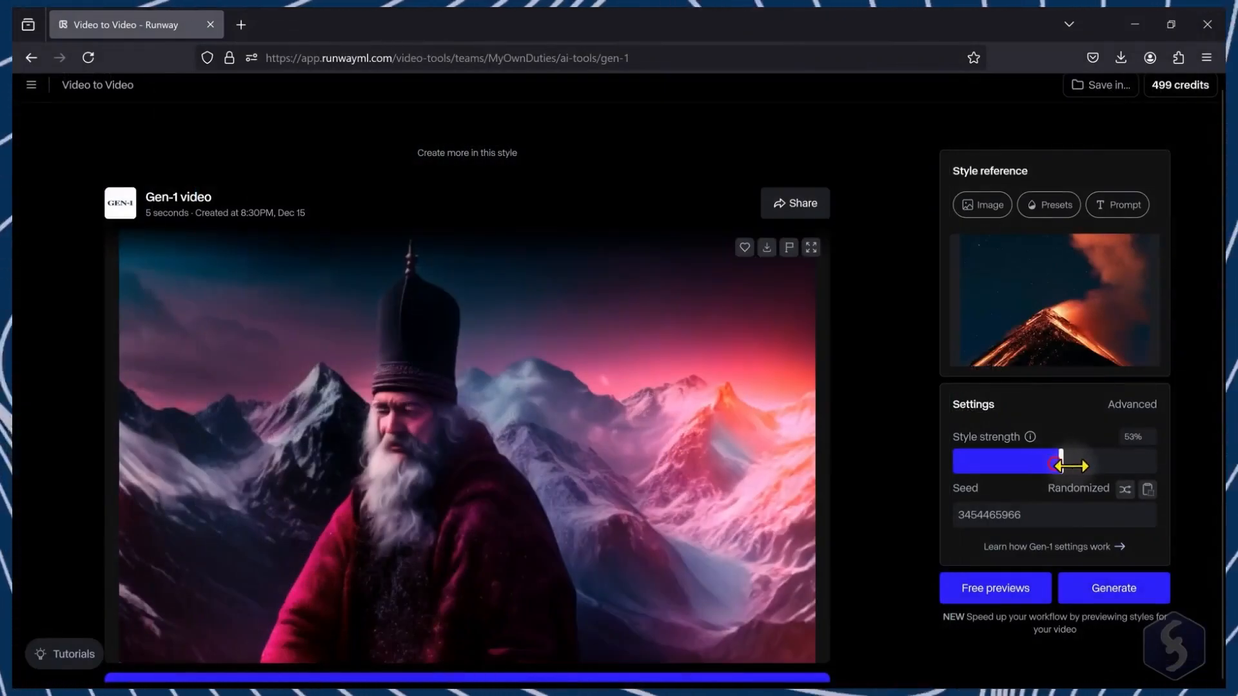
# Step: Raise the style strength to 80% and generate free previews
pyautogui.moveTo(1059, 464); pyautogui.dragTo(1114, 464)
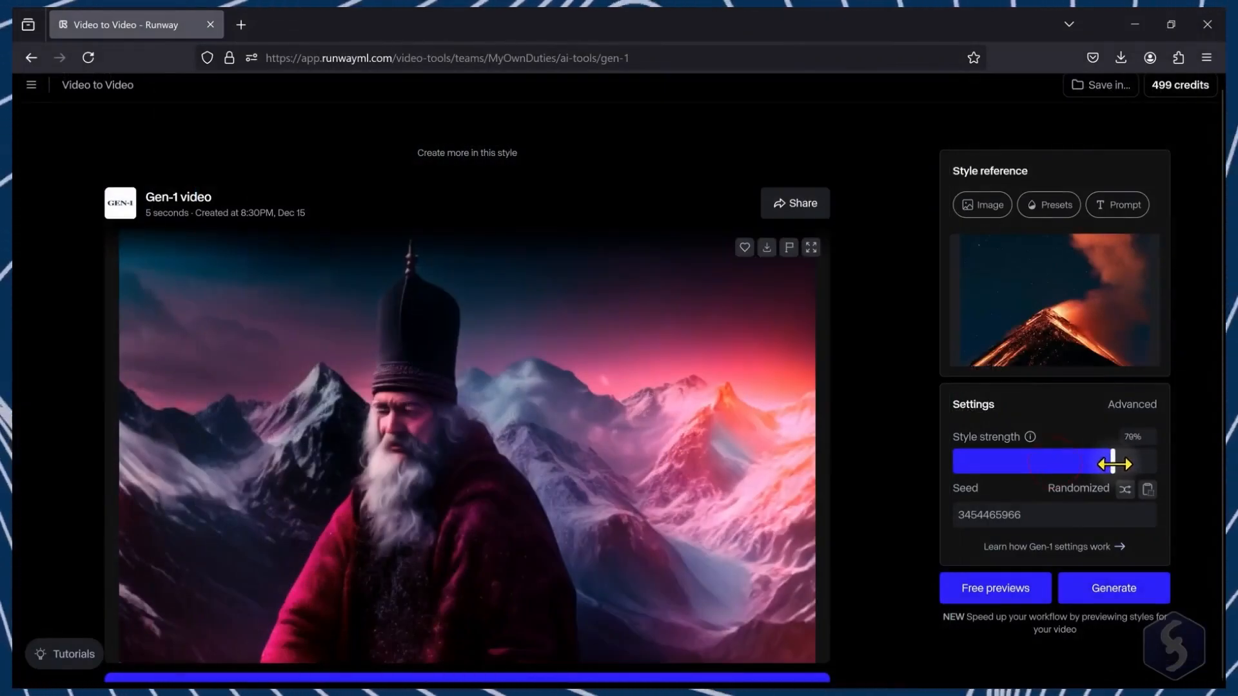
pyautogui.click(1004, 588)
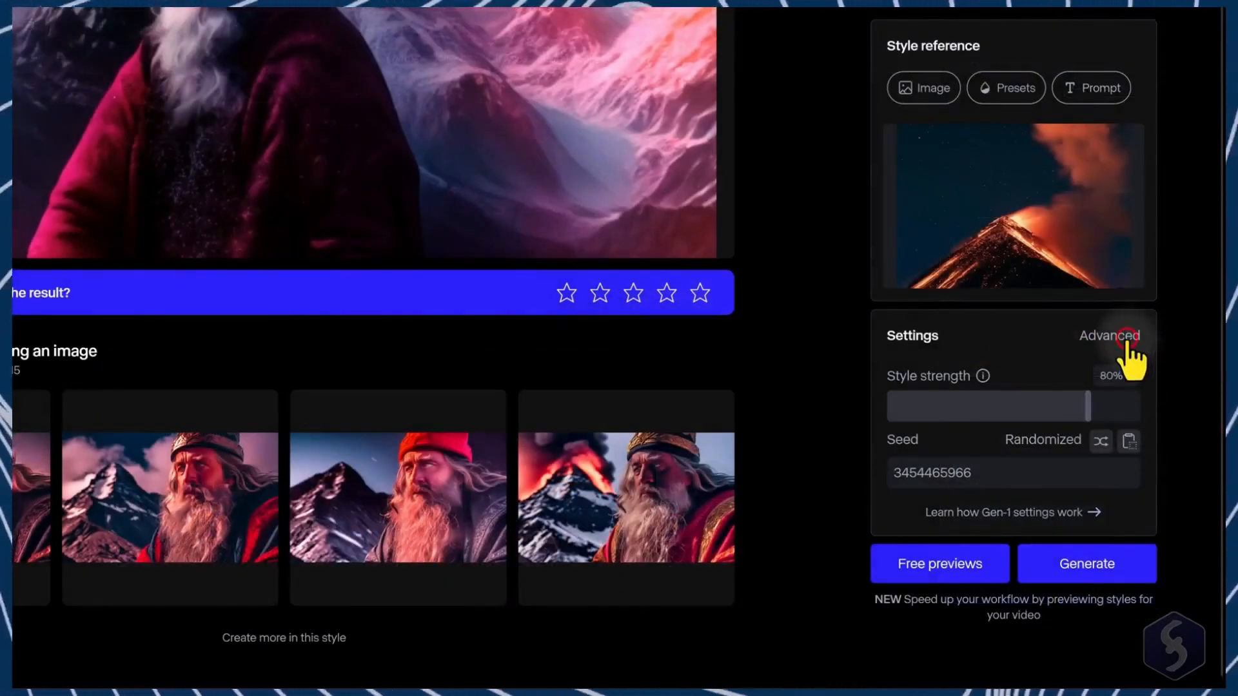
# Step: Open the advanced Gen-1 settings and examine the consistency, weight and effect options
pyautogui.click(1127, 338)
pyautogui.moveTo(1070, 234)
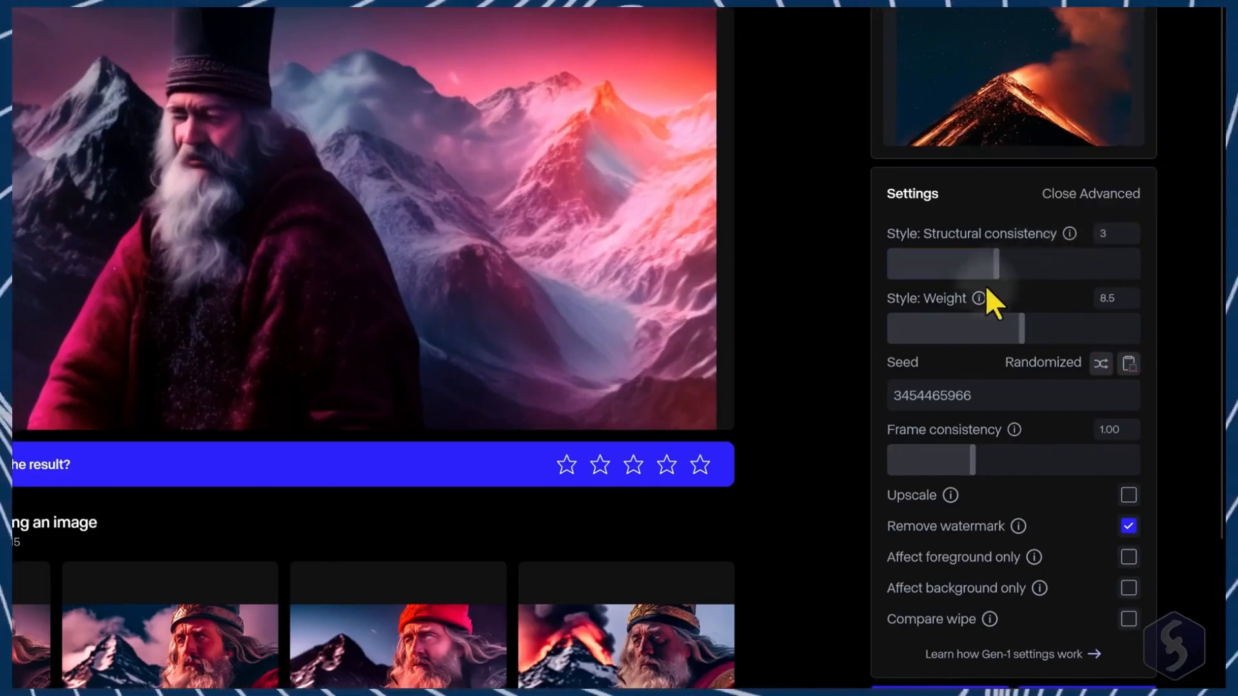
pyautogui.moveTo(980, 299)
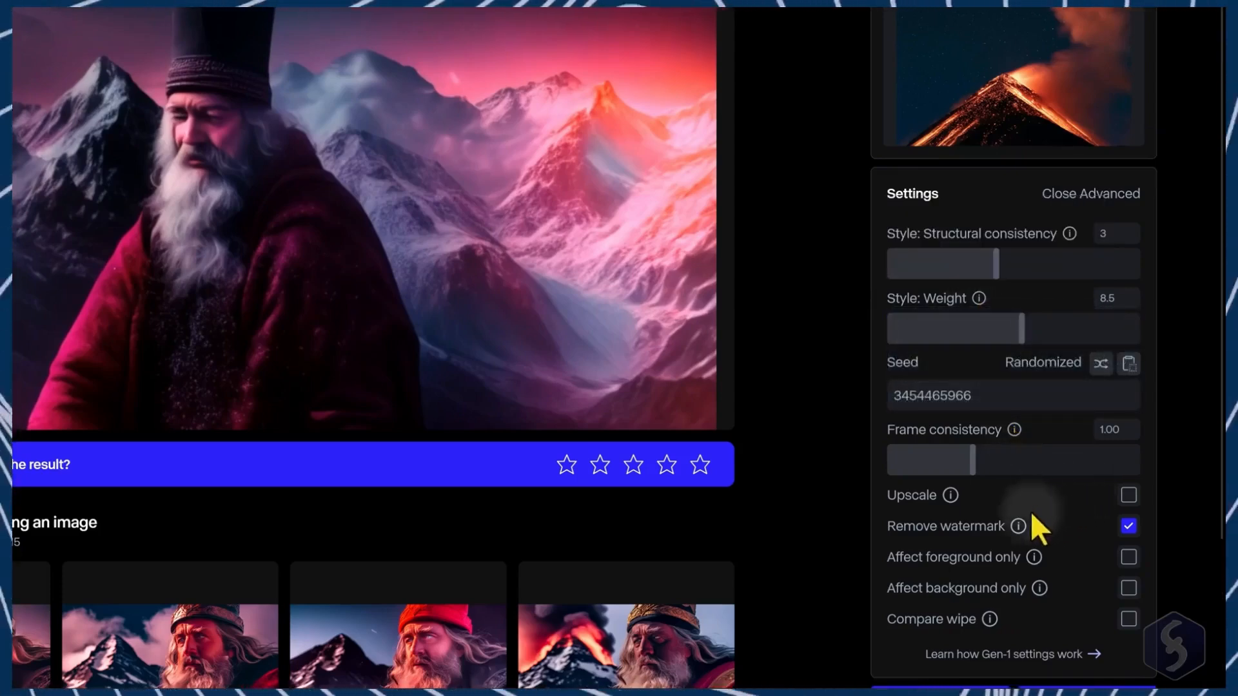
pyautogui.moveTo(1034, 557)
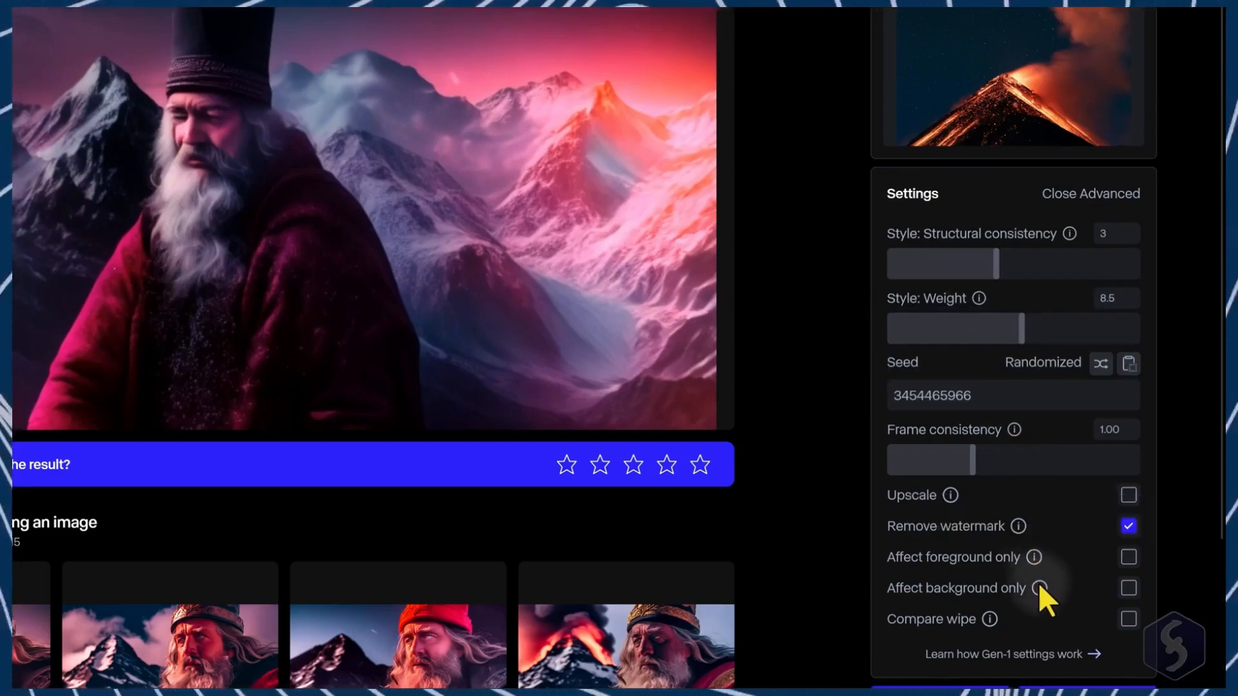
pyautogui.moveTo(1040, 589)
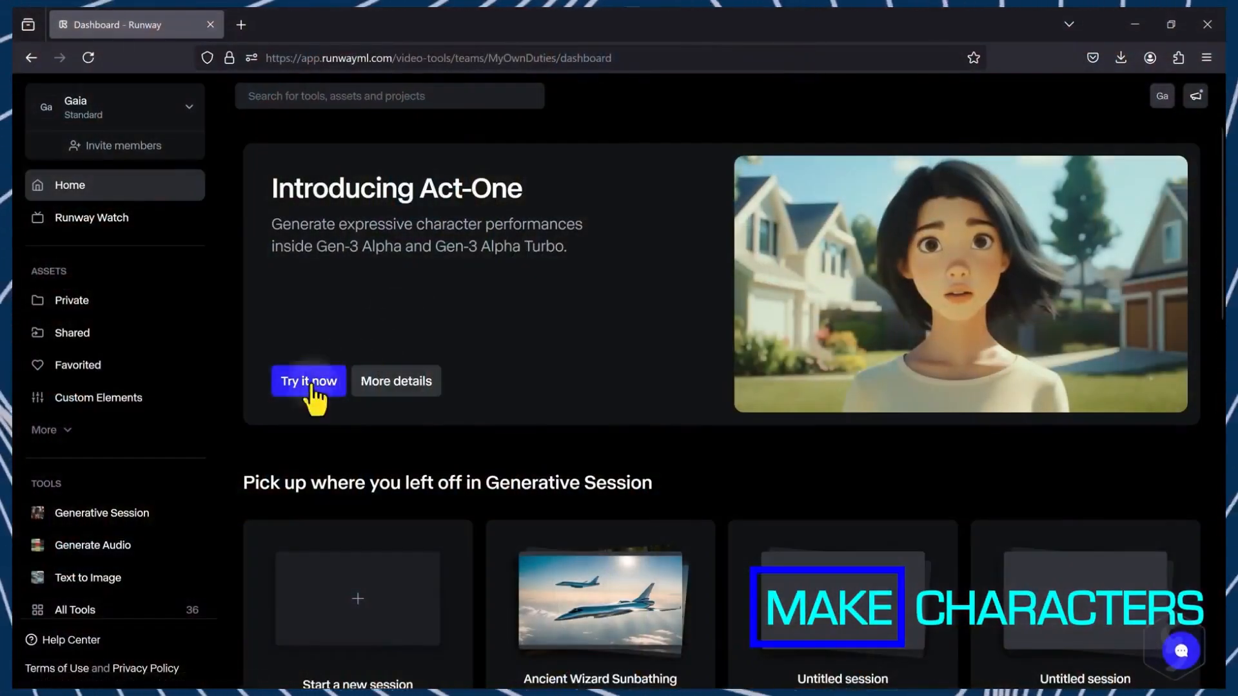
# Step: Open Text to Image, keep Widescreen (16:9) at 720p, and choose the 3D Cartoon style
pyautogui.click(107, 592)
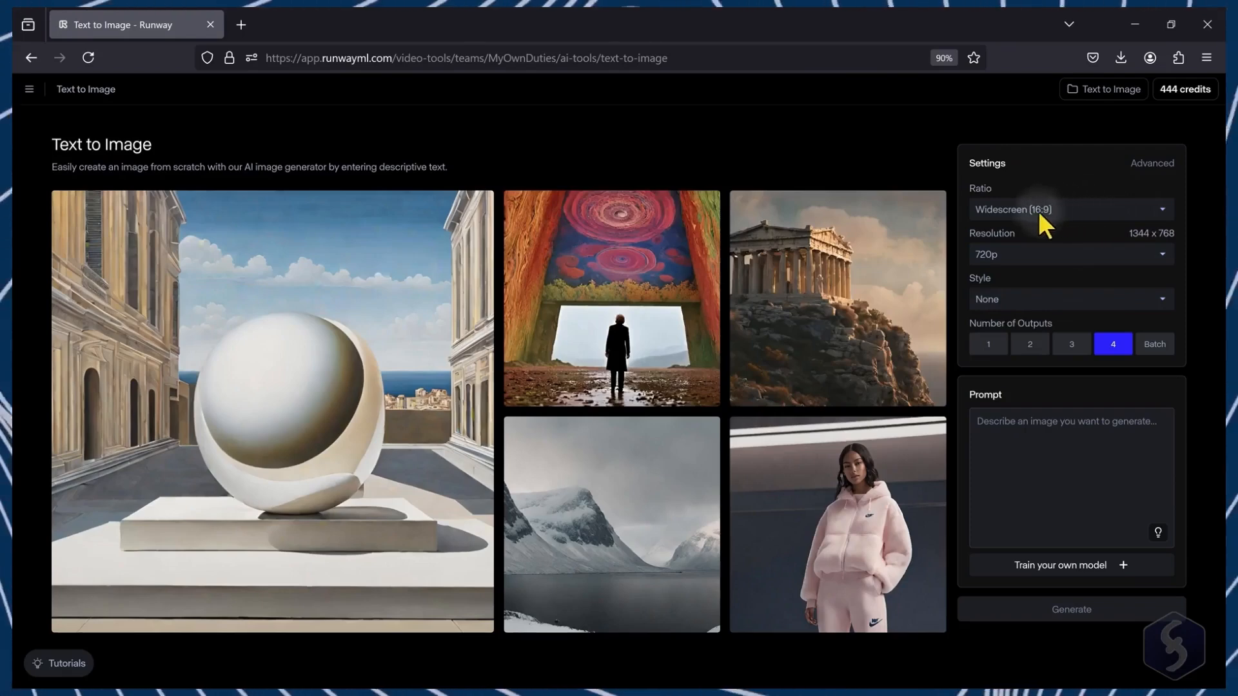
pyautogui.click(1096, 213)
pyautogui.click(1090, 205)
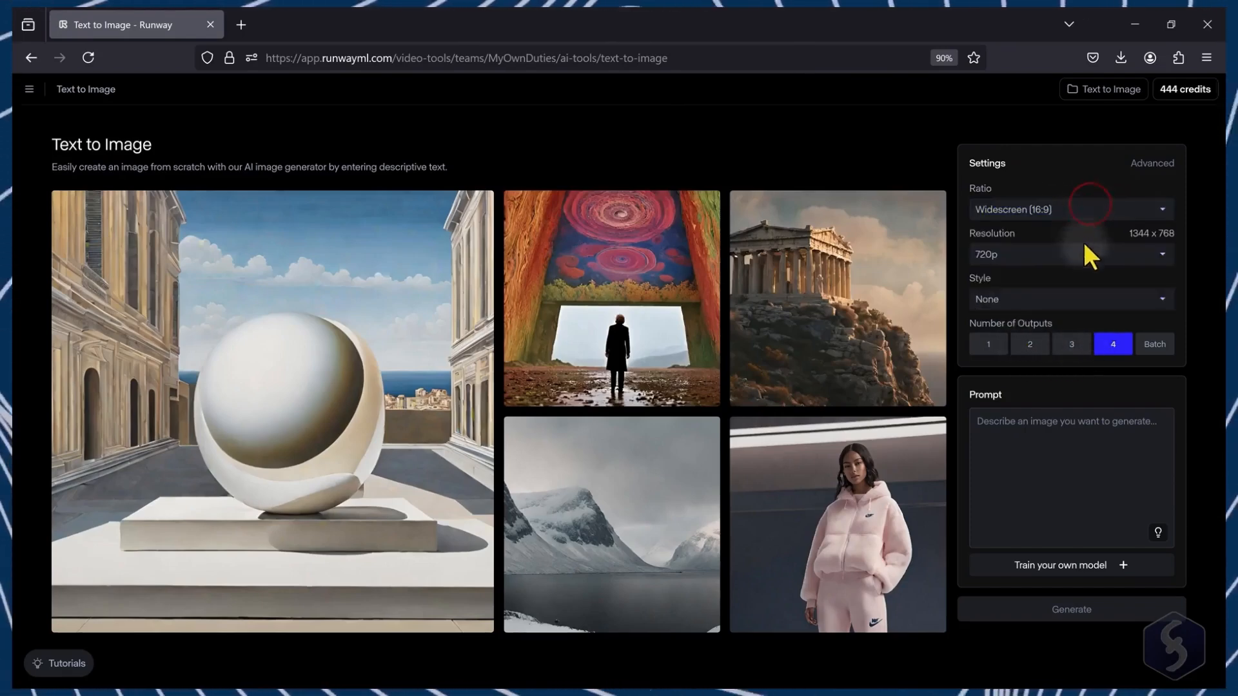
pyautogui.click(1087, 253)
pyautogui.click(1086, 256)
pyautogui.click(1081, 296)
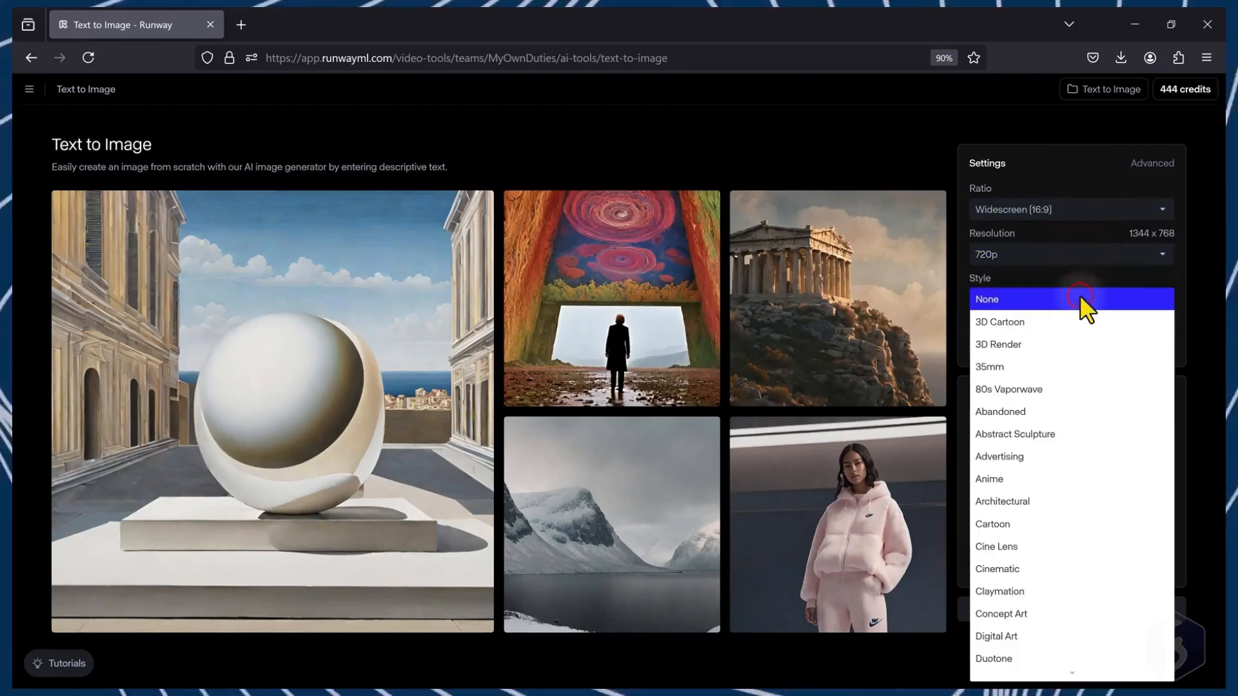
pyautogui.click(1032, 323)
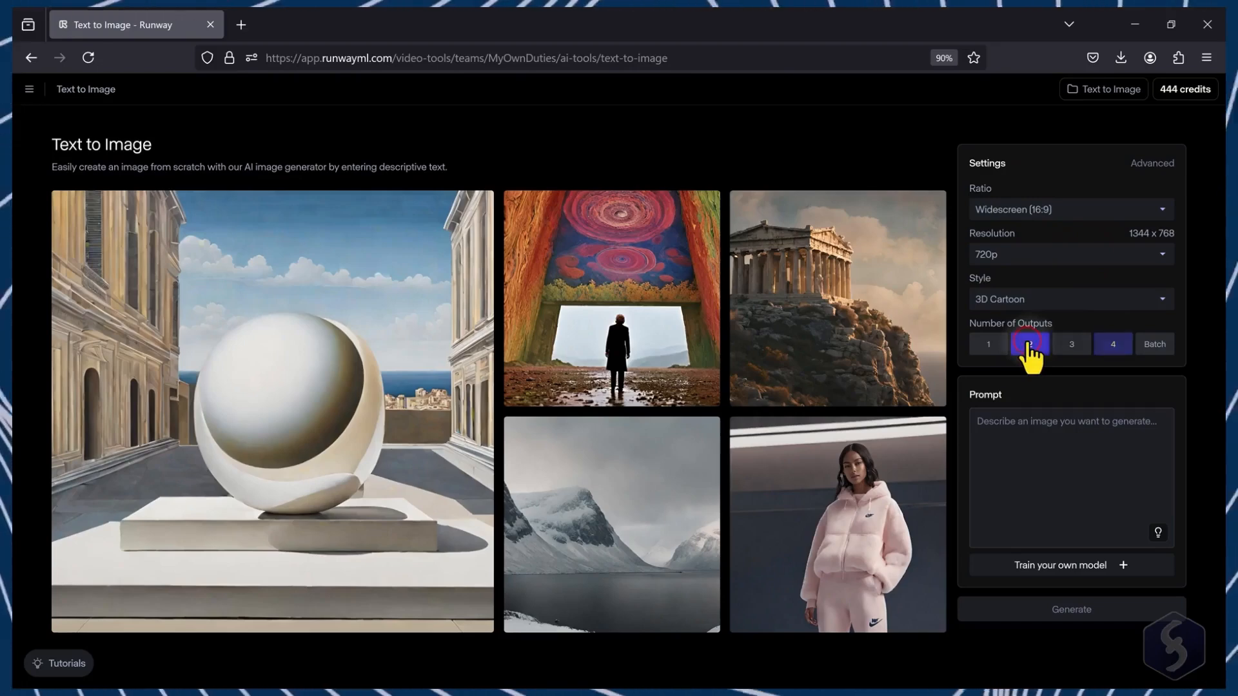
# Step: Generate two images from a prompt describing a darling half-body woman welcoming viewers into a vibrant candy house in 3D animation style
pyautogui.click(1017, 436)
pyautogui.write('A darling half-body woman gazes directly at the camera, welcoming viewers into a tour inside a vibrant candy house, in a dreamy fairy tale using a 3D animation style.')
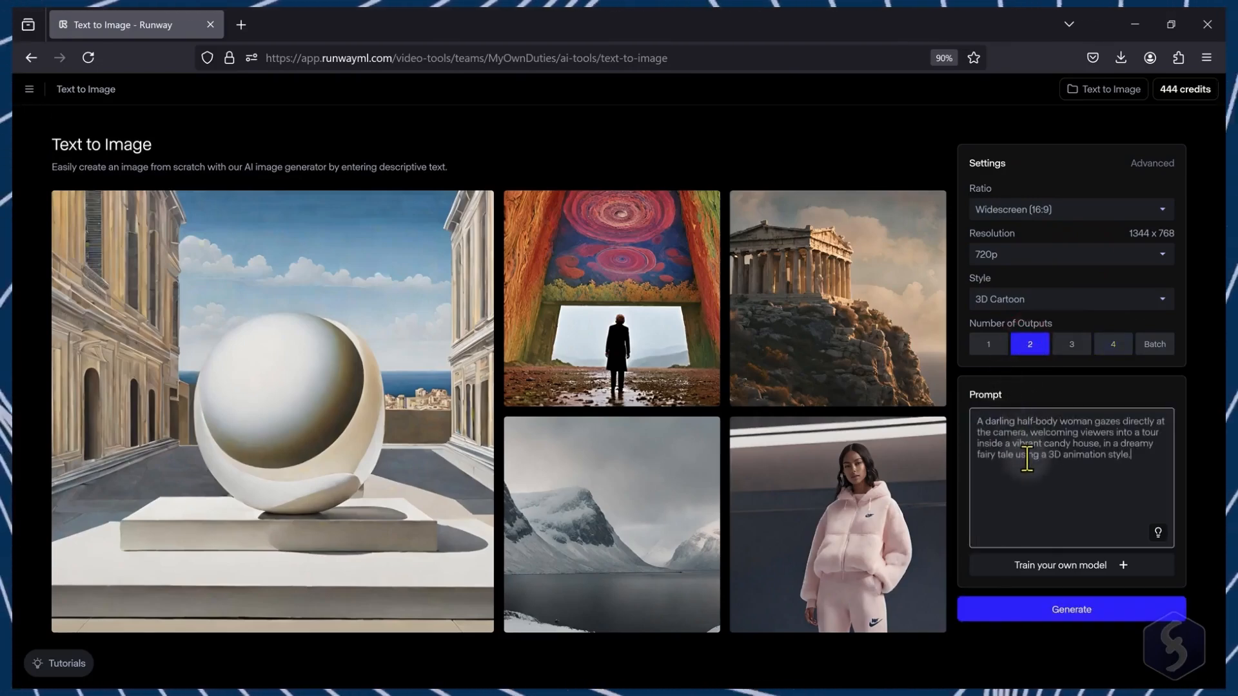
pyautogui.click(1064, 611)
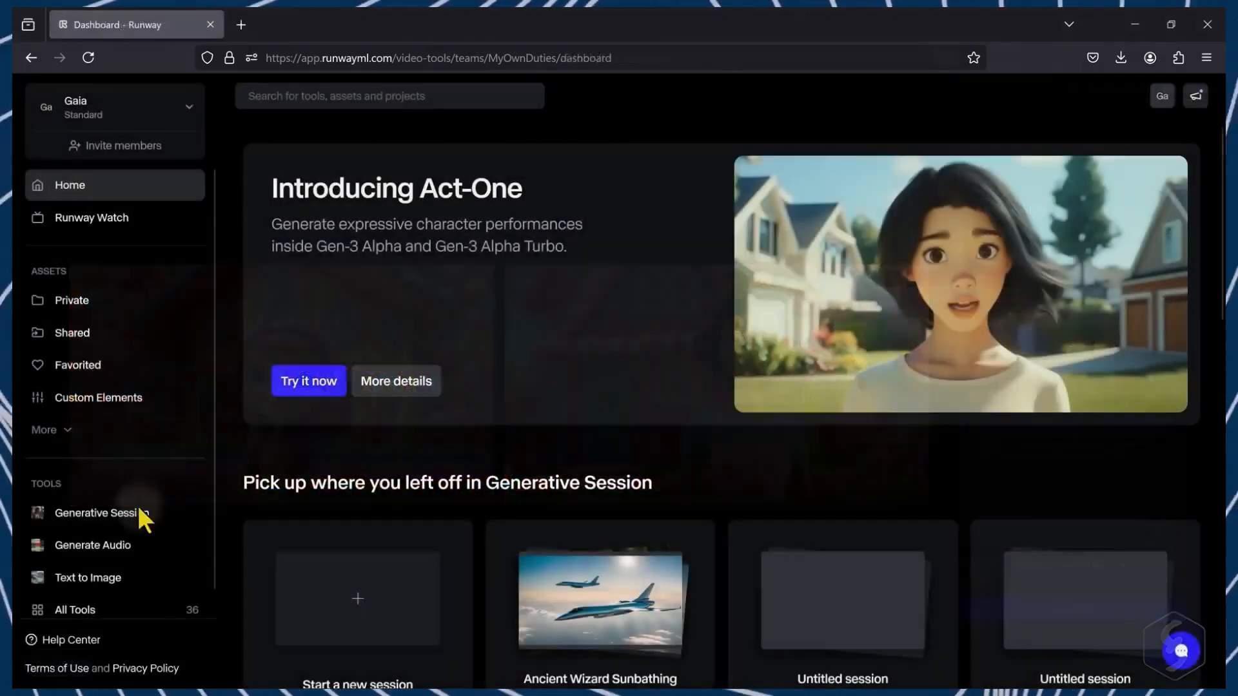
# Step: Start a new Generative Session, widen the input panel and enter the same candy-house woman prompt
pyautogui.click(84, 510)
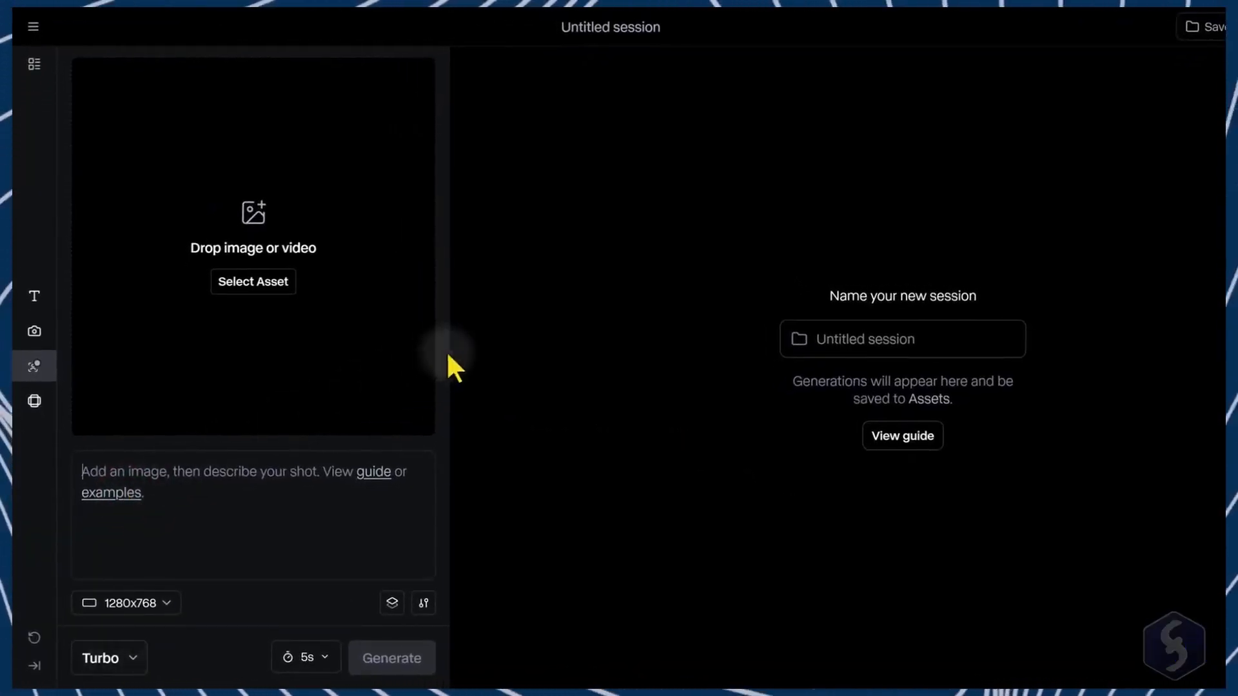
pyautogui.moveTo(439, 357); pyautogui.dragTo(608, 373)
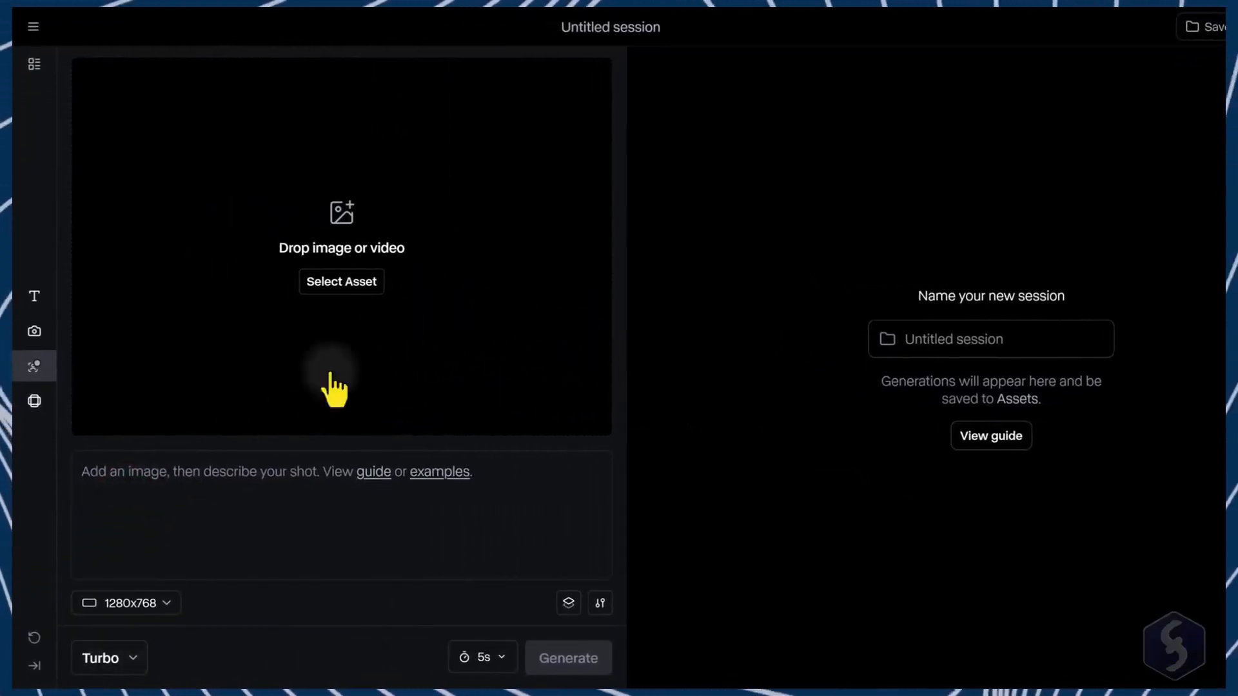
pyautogui.click(129, 657)
pyautogui.click(185, 511)
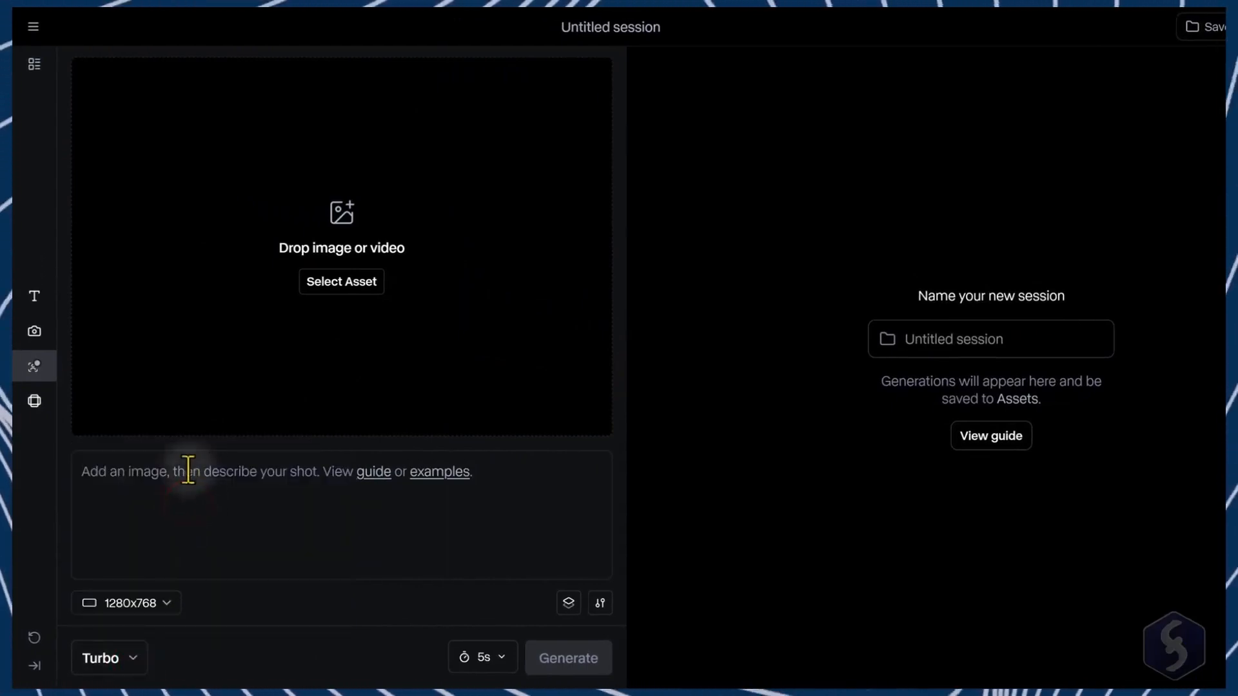
pyautogui.write('A darling half-body')
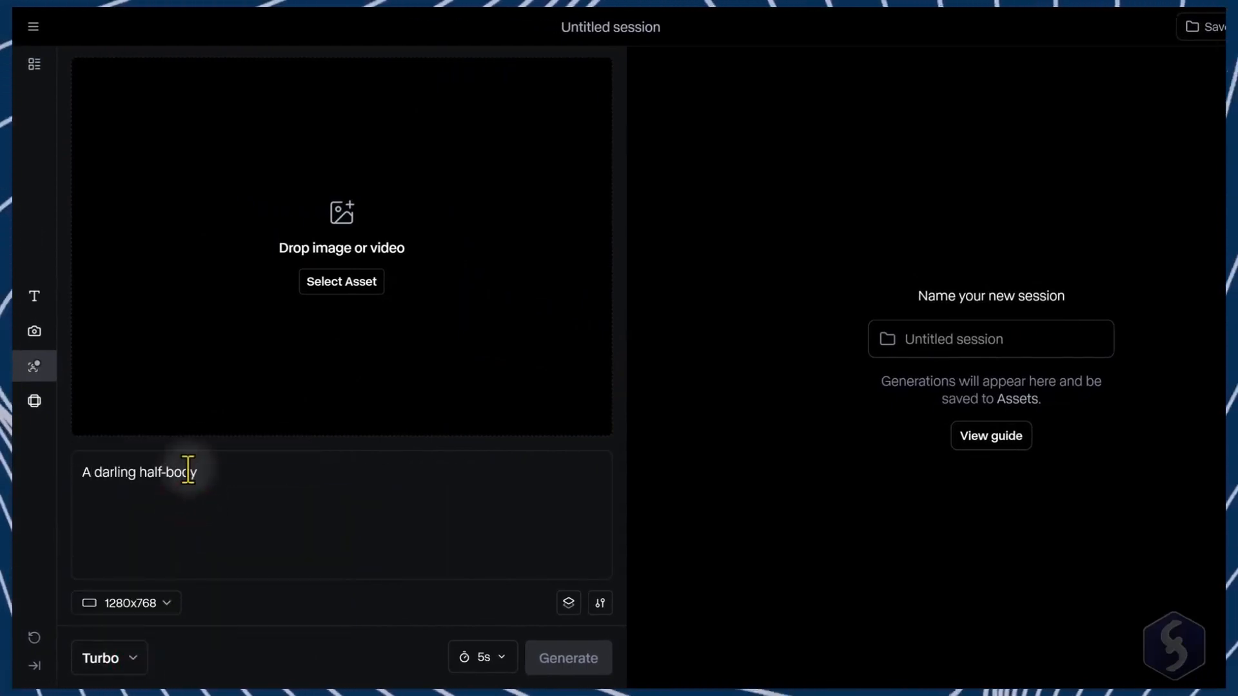
pyautogui.write(' woman gazes directly at the camera, welcoming viewers into a tour inside a vibrant candy house, in a dreamy fairy tale using a 3D animation style.')
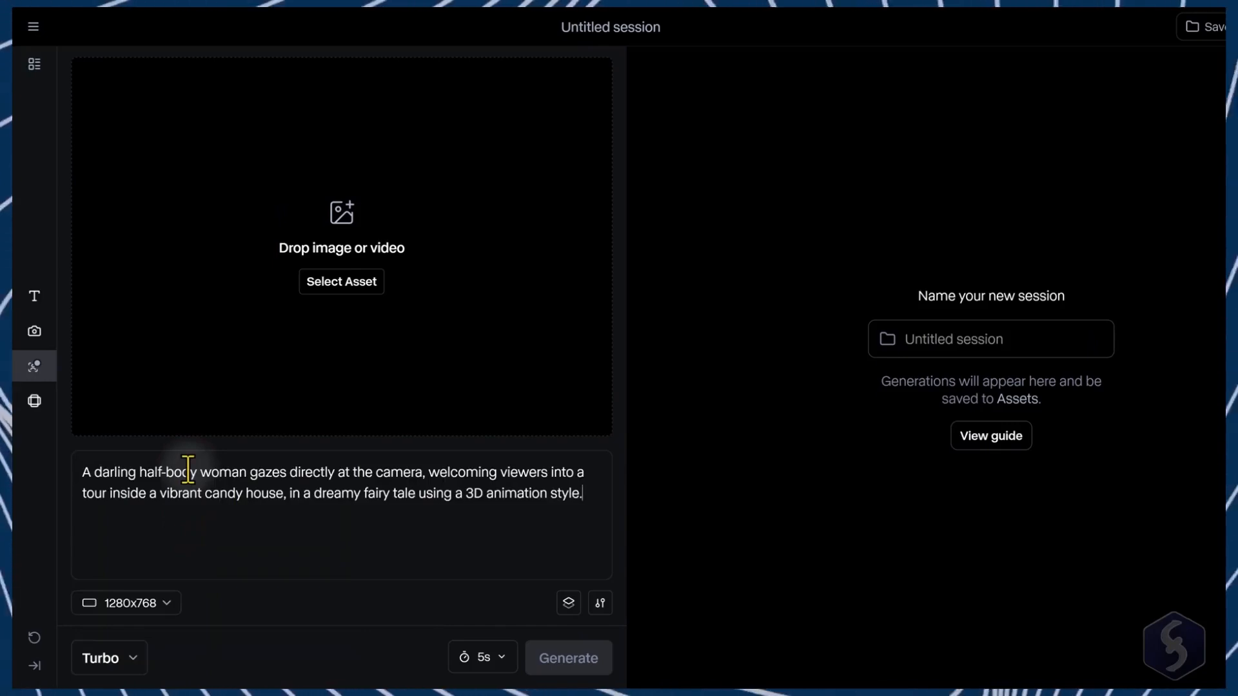
# Step: Switch to Act-One and pick the candy-house character image from assets as the character reference
pyautogui.click(35, 368)
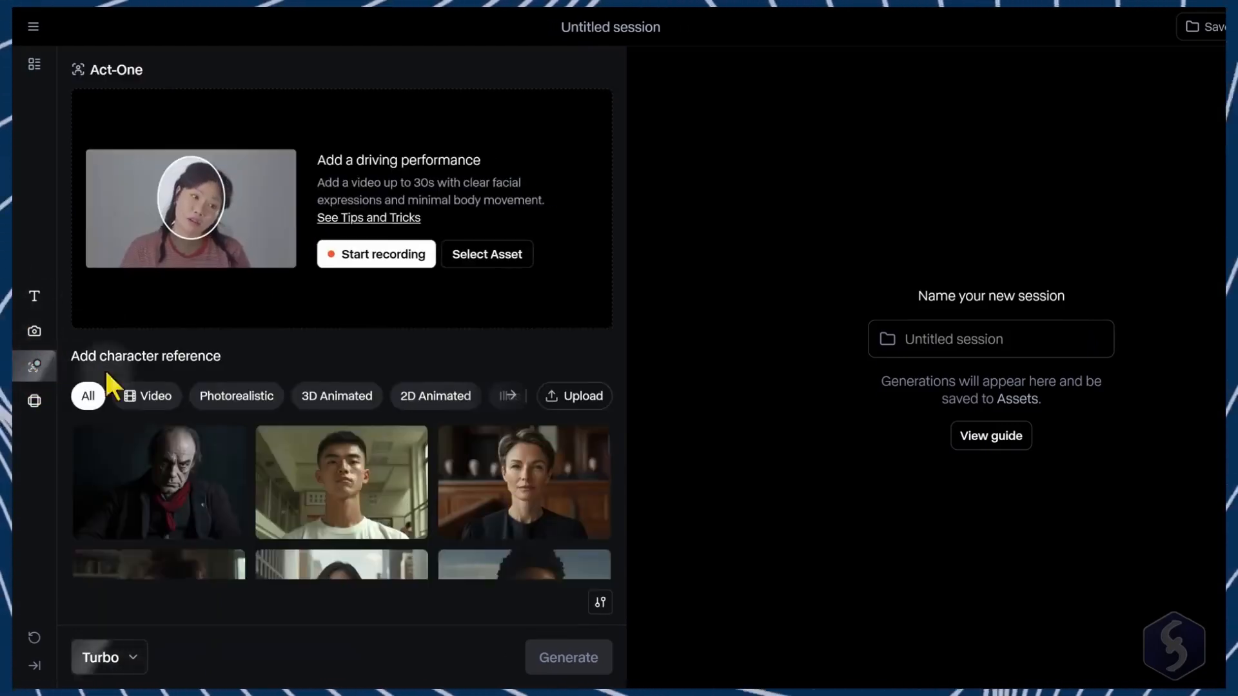
pyautogui.click(585, 396)
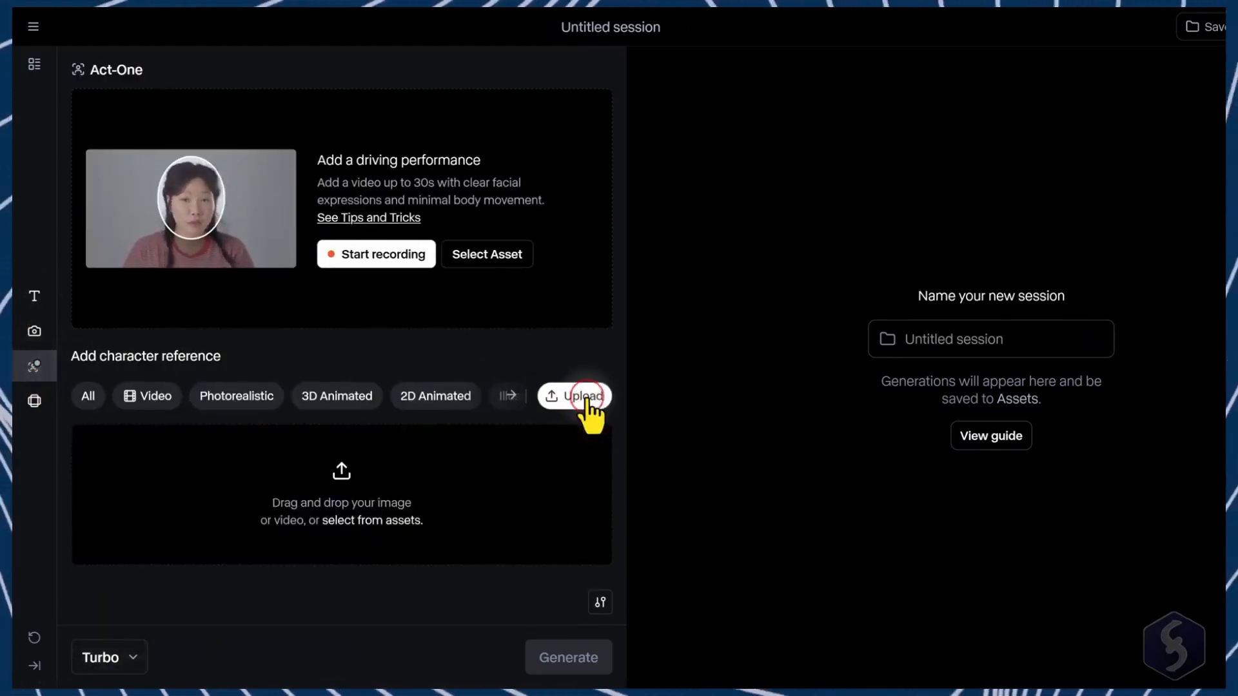
pyautogui.click(355, 521)
pyautogui.click(264, 297)
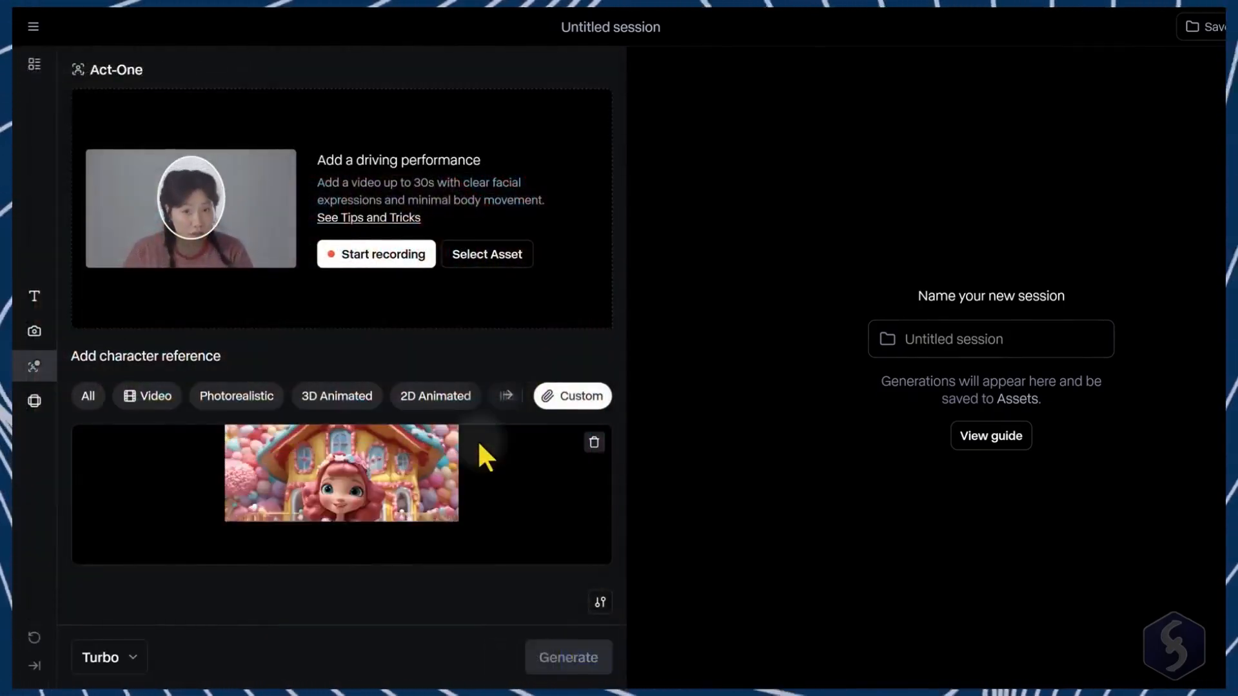
# Step: Choose a driving performance video from assets, generate the Act-One clip and play it
pyautogui.click(490, 257)
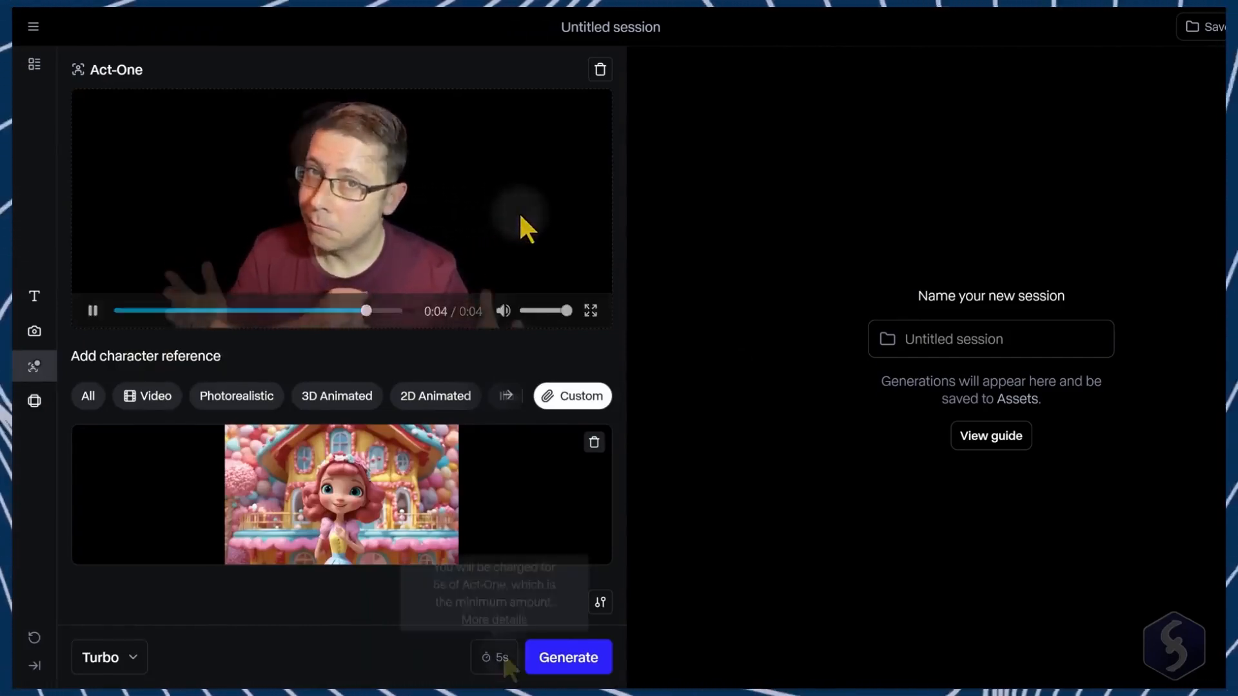
pyautogui.click(579, 660)
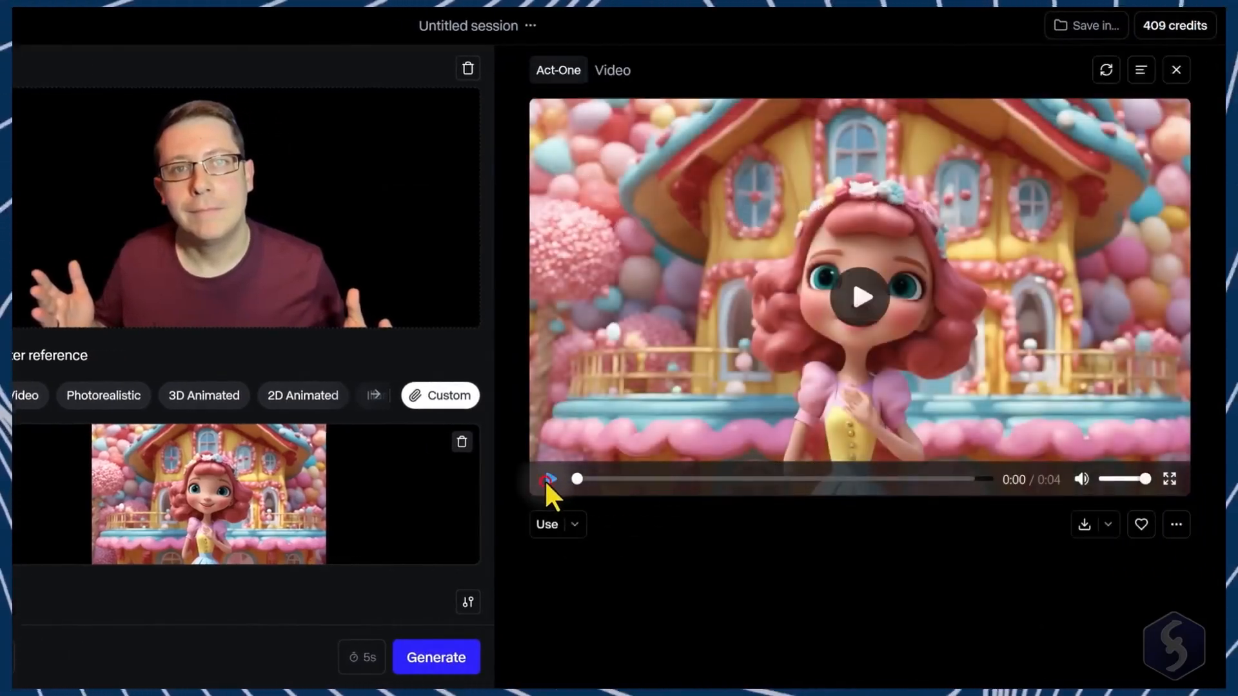
pyautogui.click(547, 480)
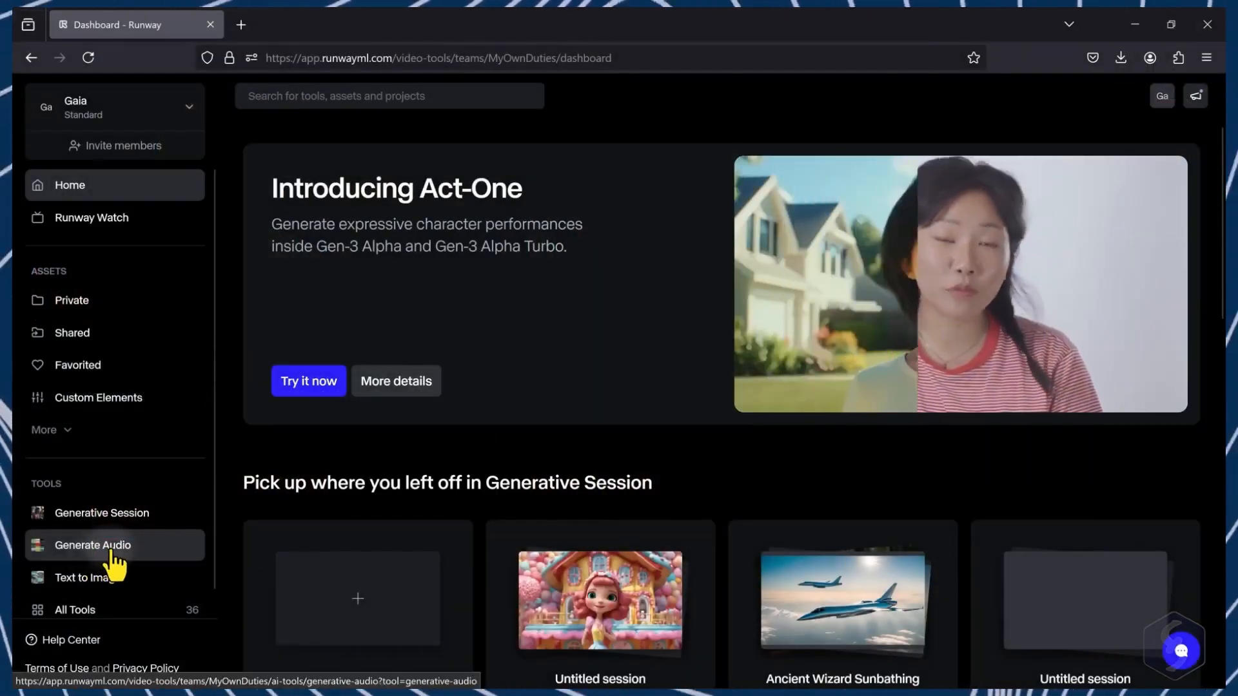
# Step: Open Generative Audio's Lip Sync Video and select the mountain wizard image from assets
pyautogui.click(112, 554)
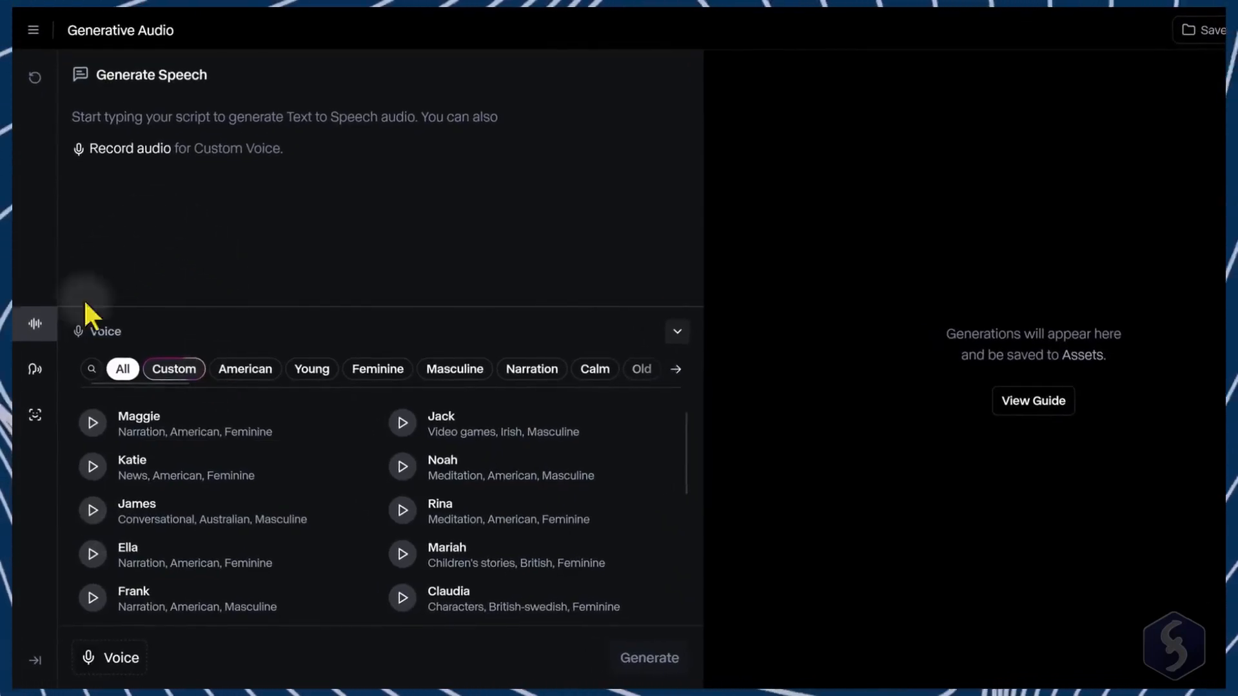
pyautogui.click(35, 416)
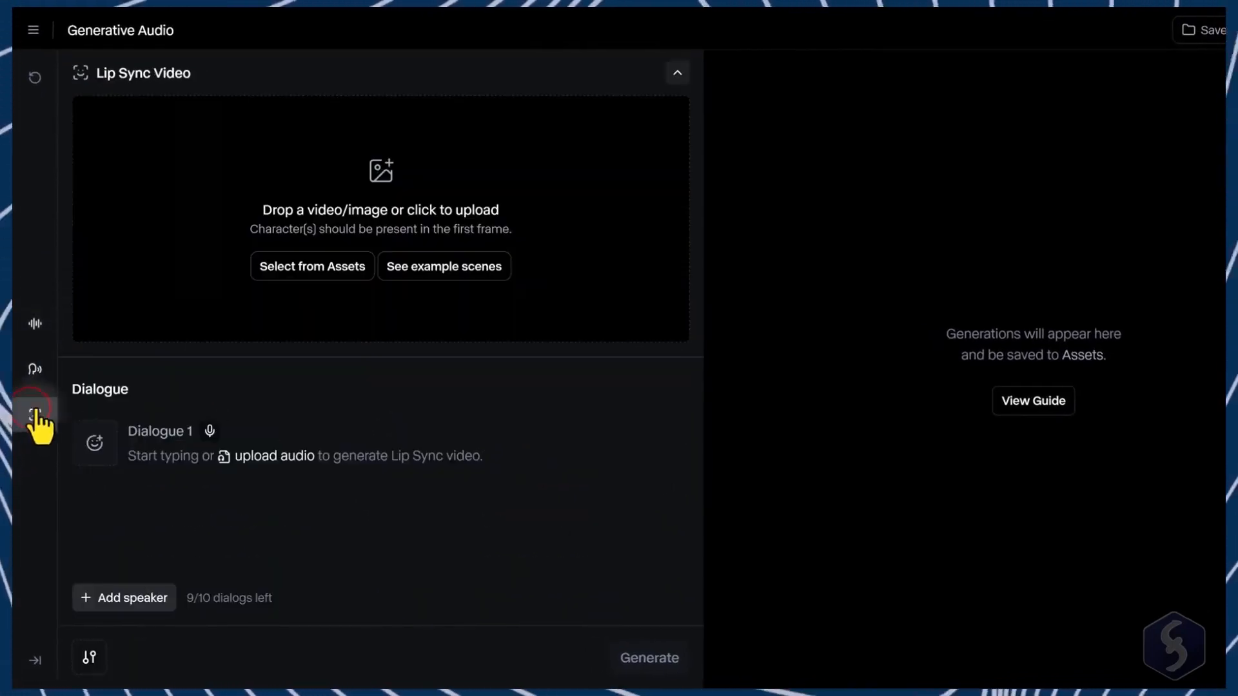
pyautogui.click(323, 274)
pyautogui.click(428, 262)
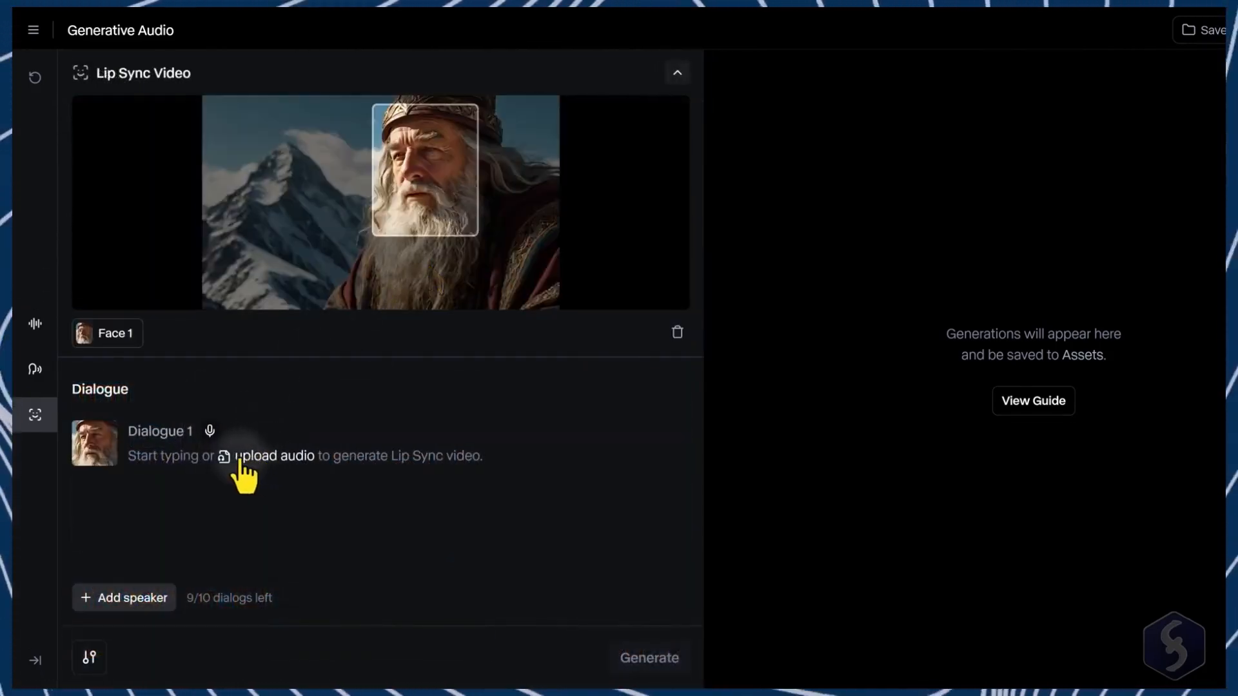
# Step: Enter the wizard's dialogue line "My journey may still take a lot of time..."
pyautogui.click(144, 459)
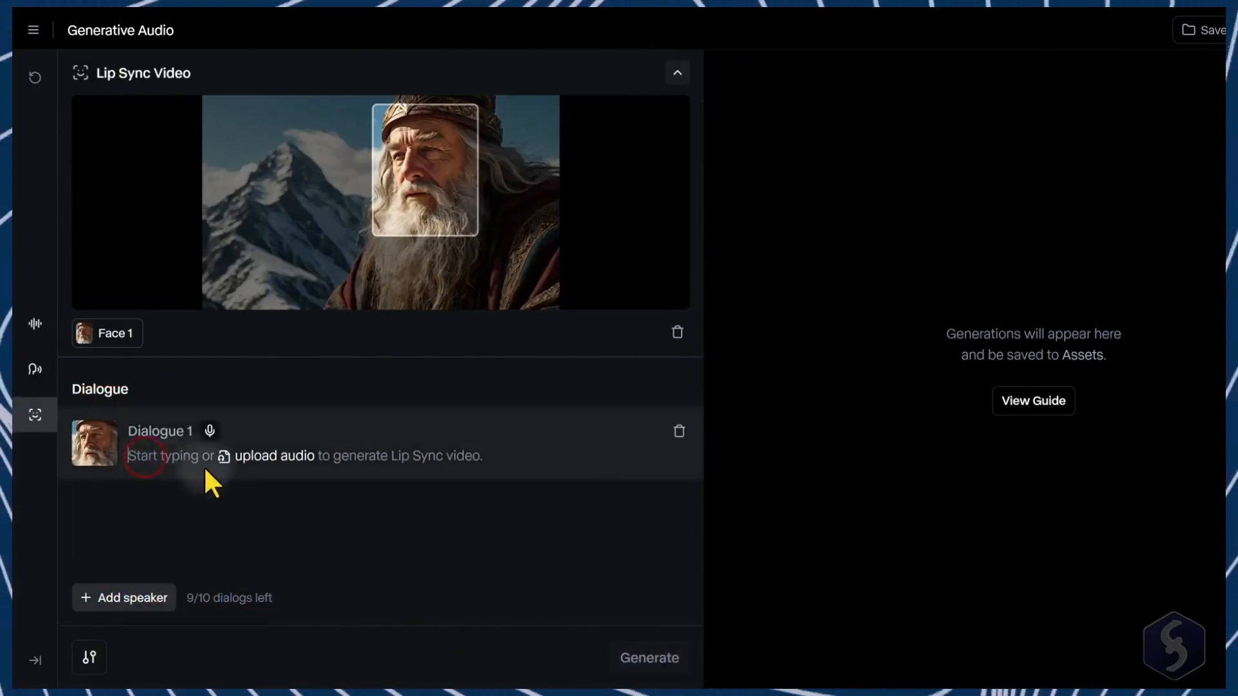
pyautogui.write('My journey m')
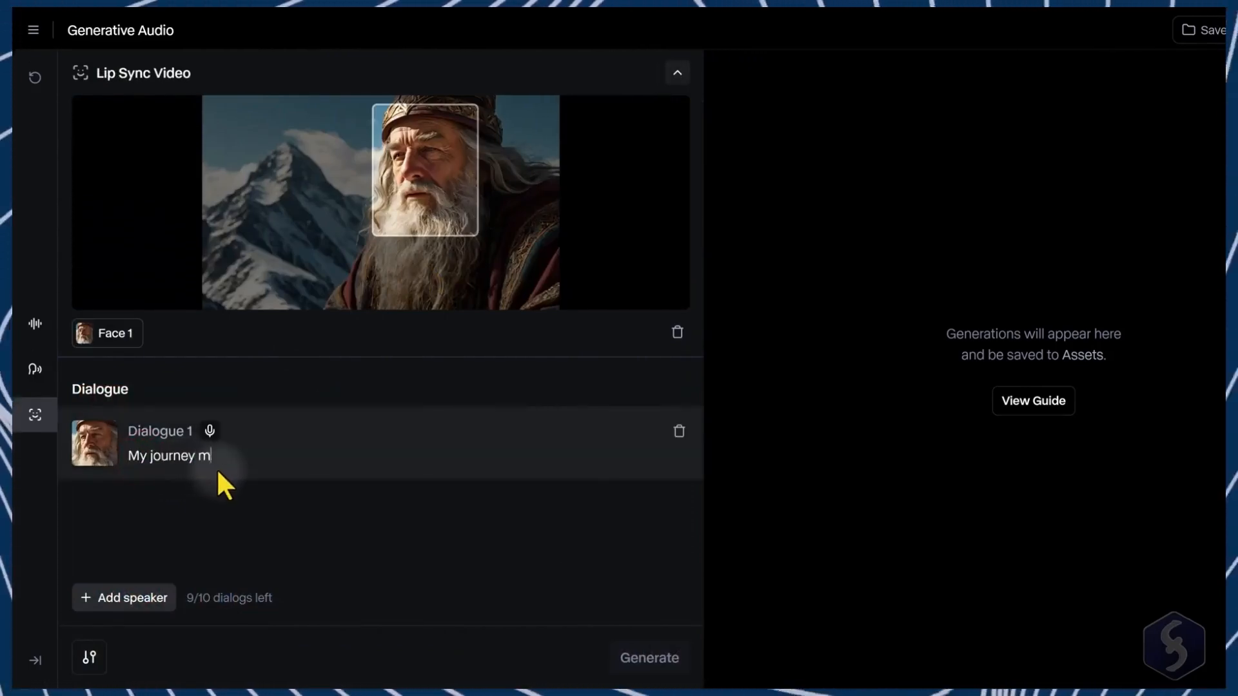
pyautogui.write('ay still take a lot of time...')
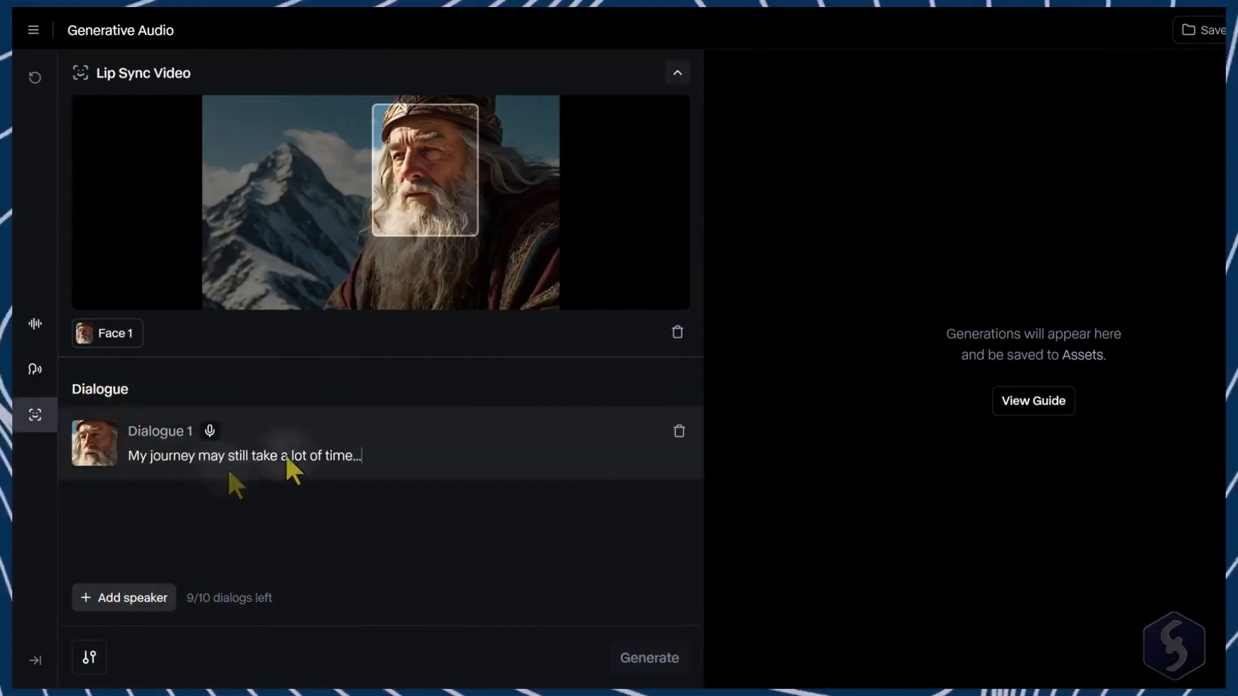
# Step: Assign the Noah voice to the dialogue and generate the lip sync video
pyautogui.click(209, 431)
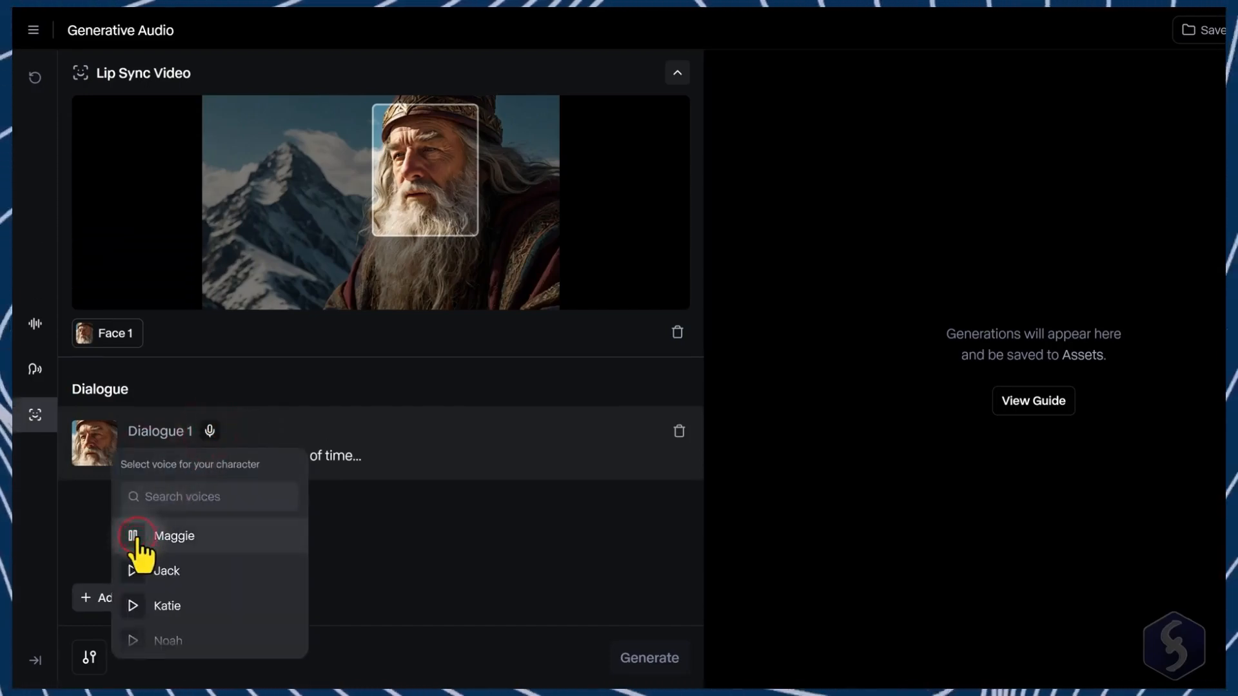
pyautogui.scroll(-2, 136, 545)
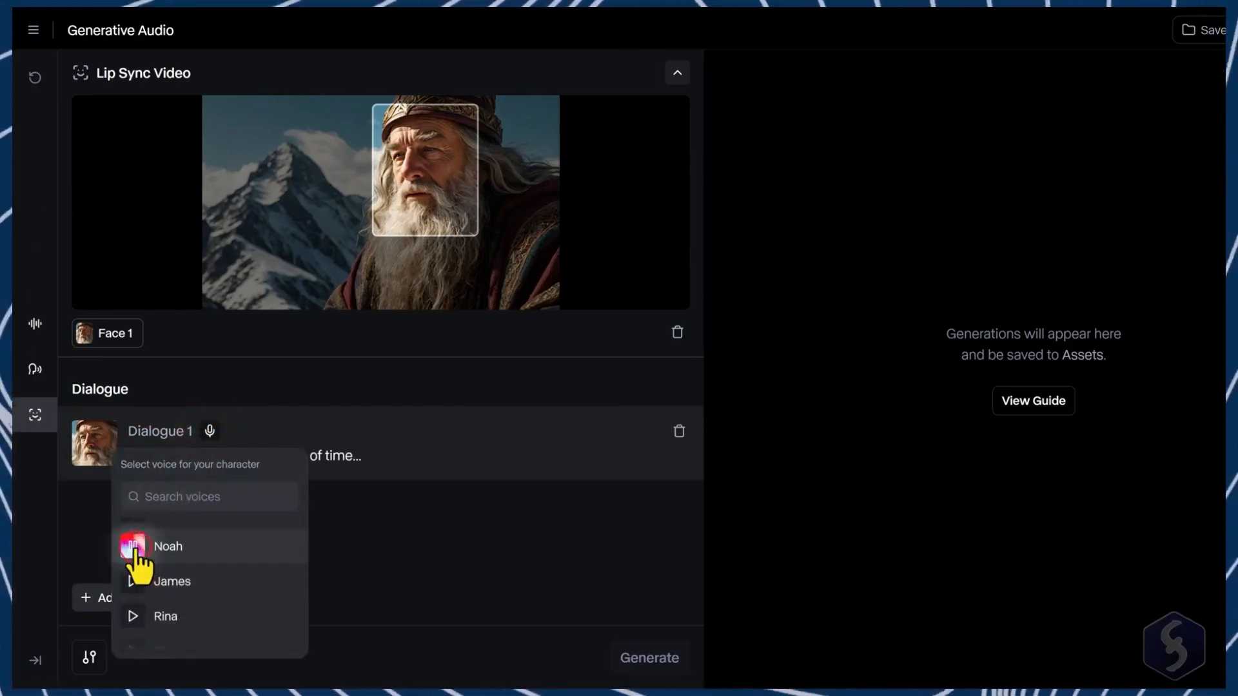
pyautogui.click(195, 548)
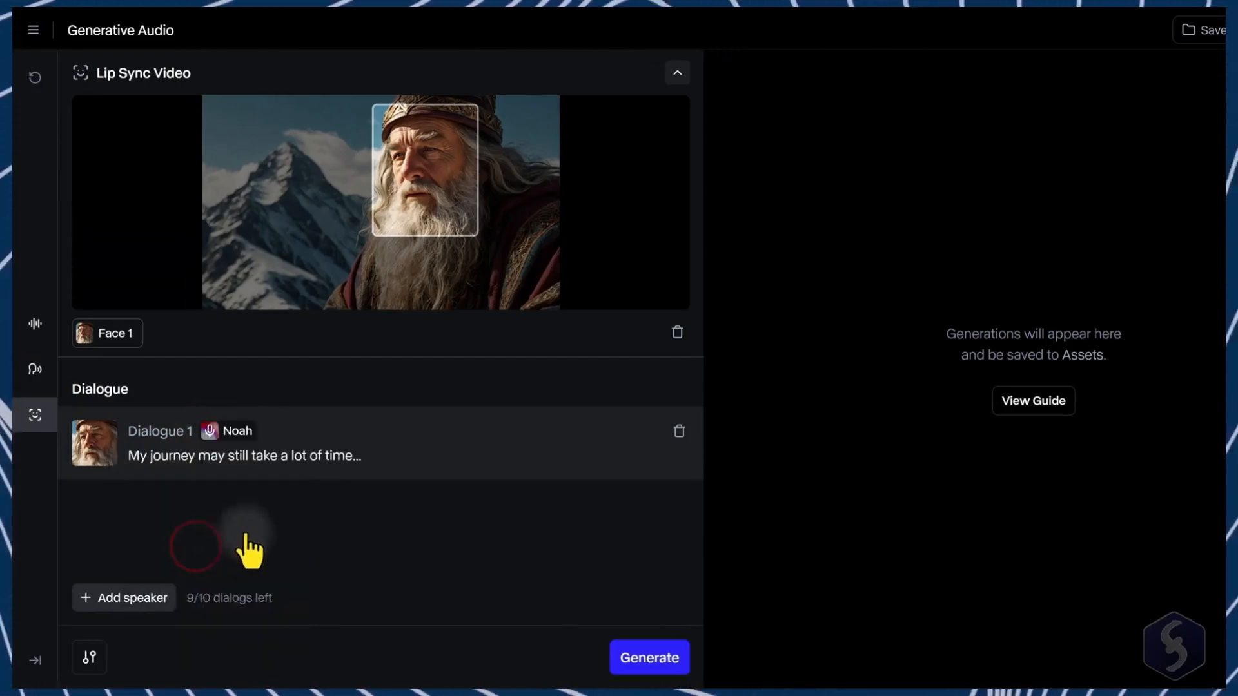
pyautogui.click(658, 659)
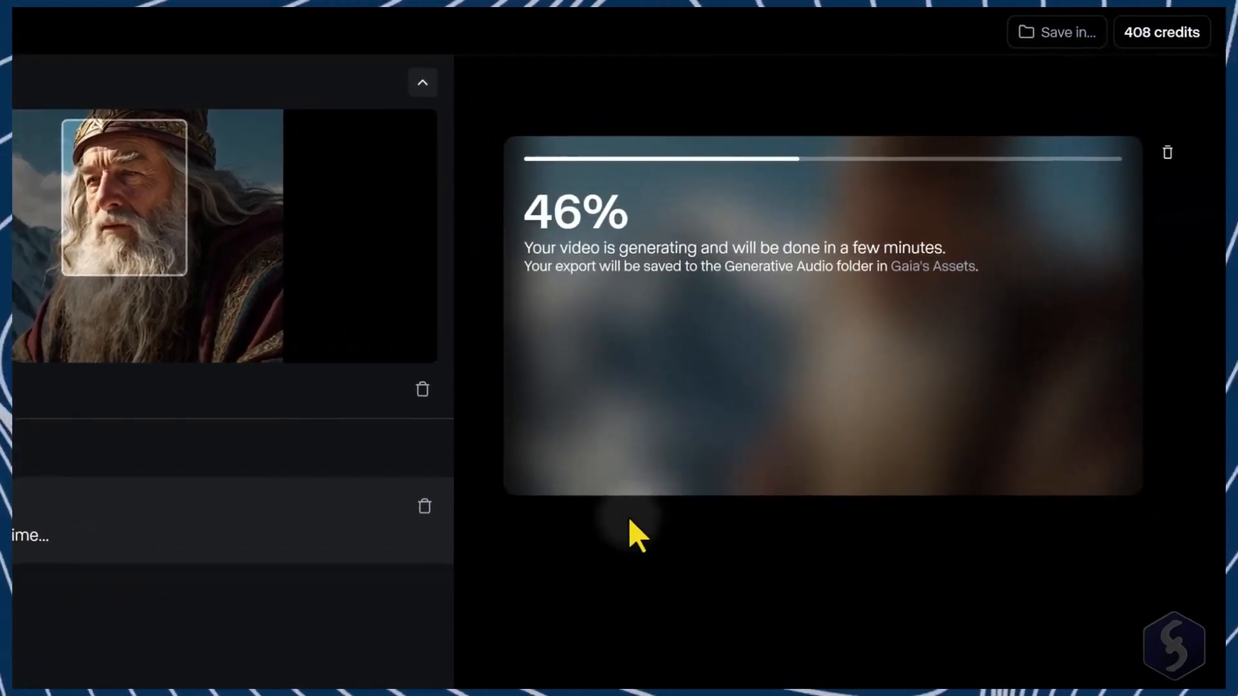
pyautogui.click(533, 467)
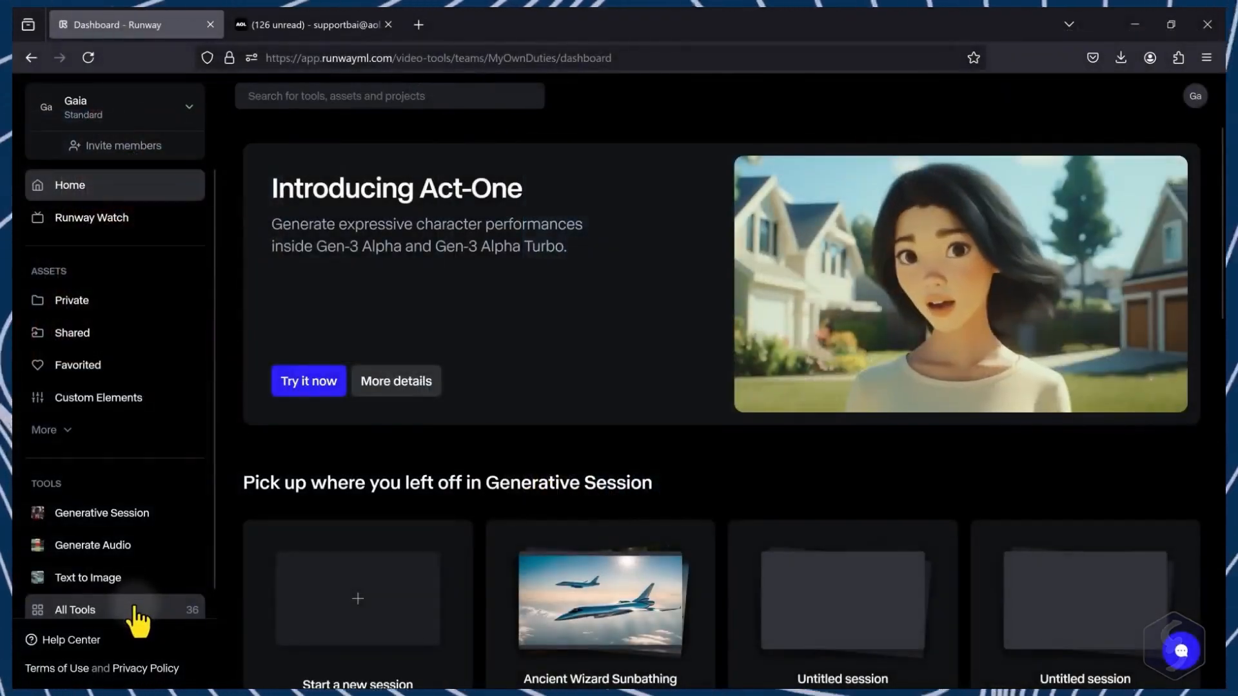
# Step: Open Infinite Image from the image tools and upload the towering pagoda image from the computer
pyautogui.click(134, 606)
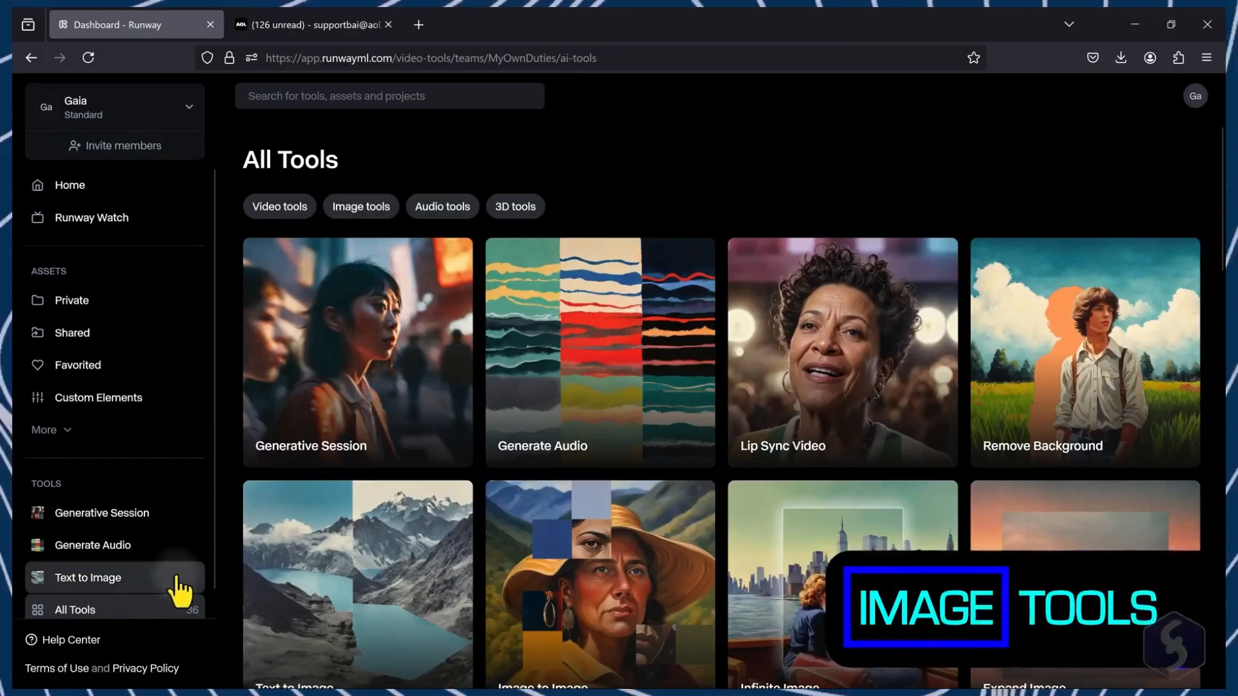
pyautogui.click(362, 206)
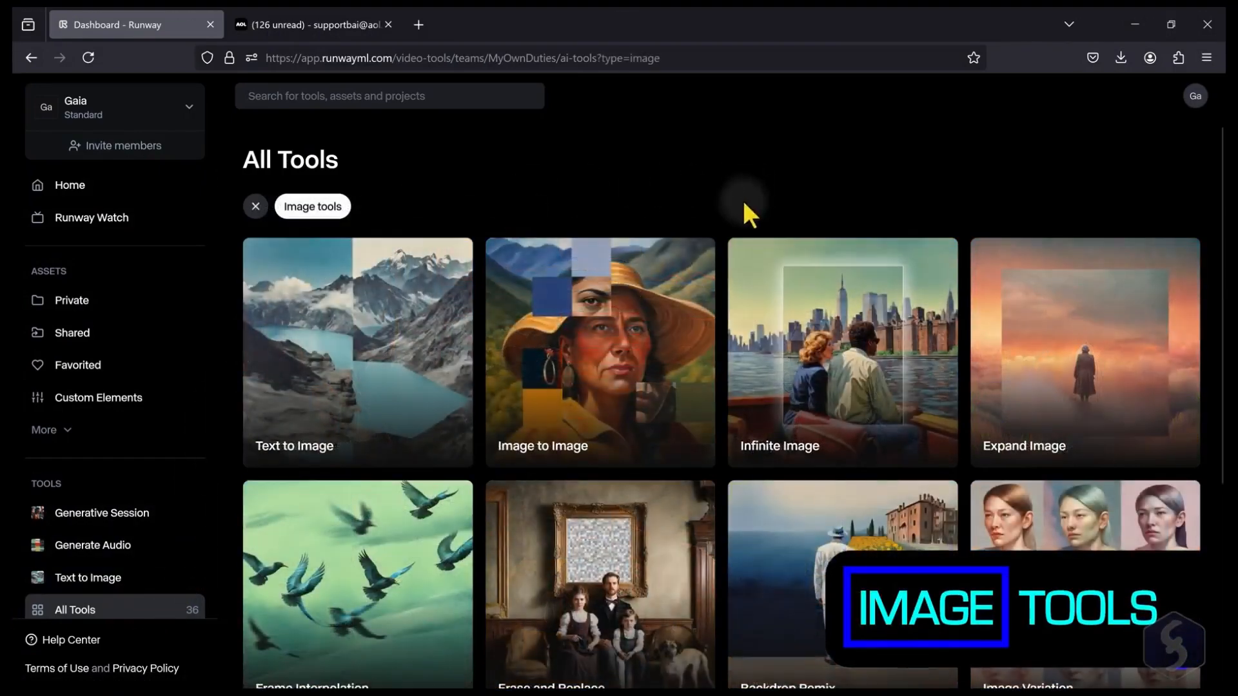
pyautogui.click(880, 374)
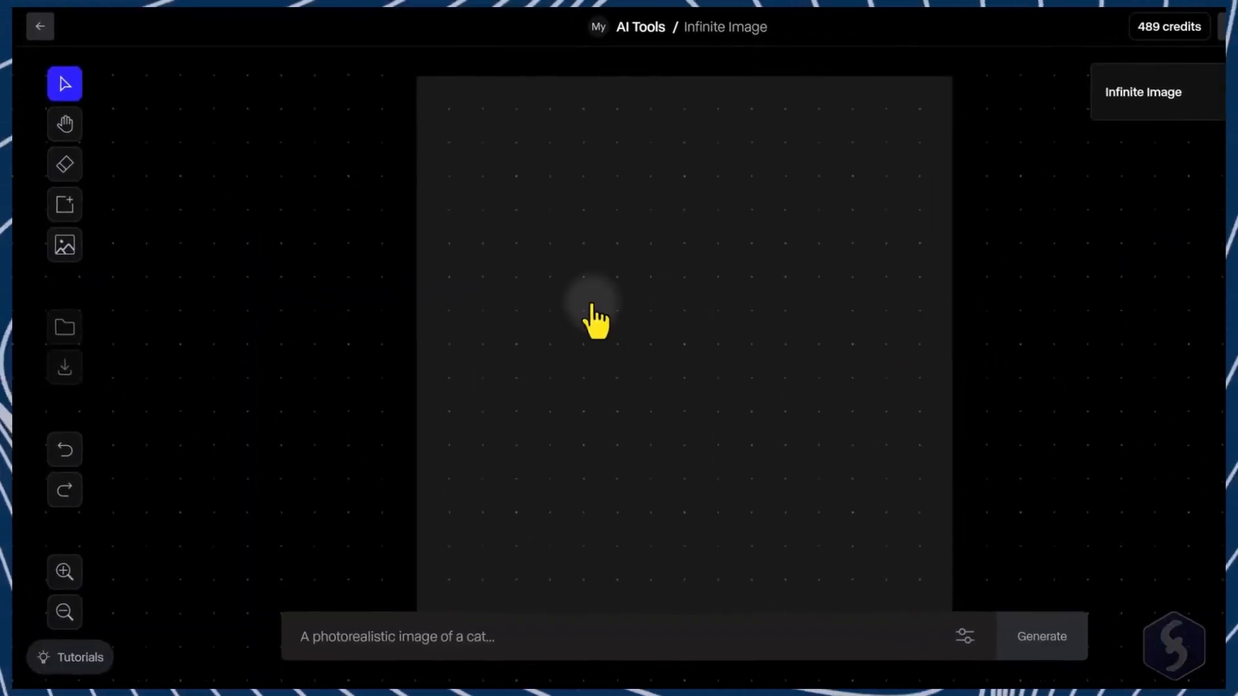
pyautogui.click(65, 245)
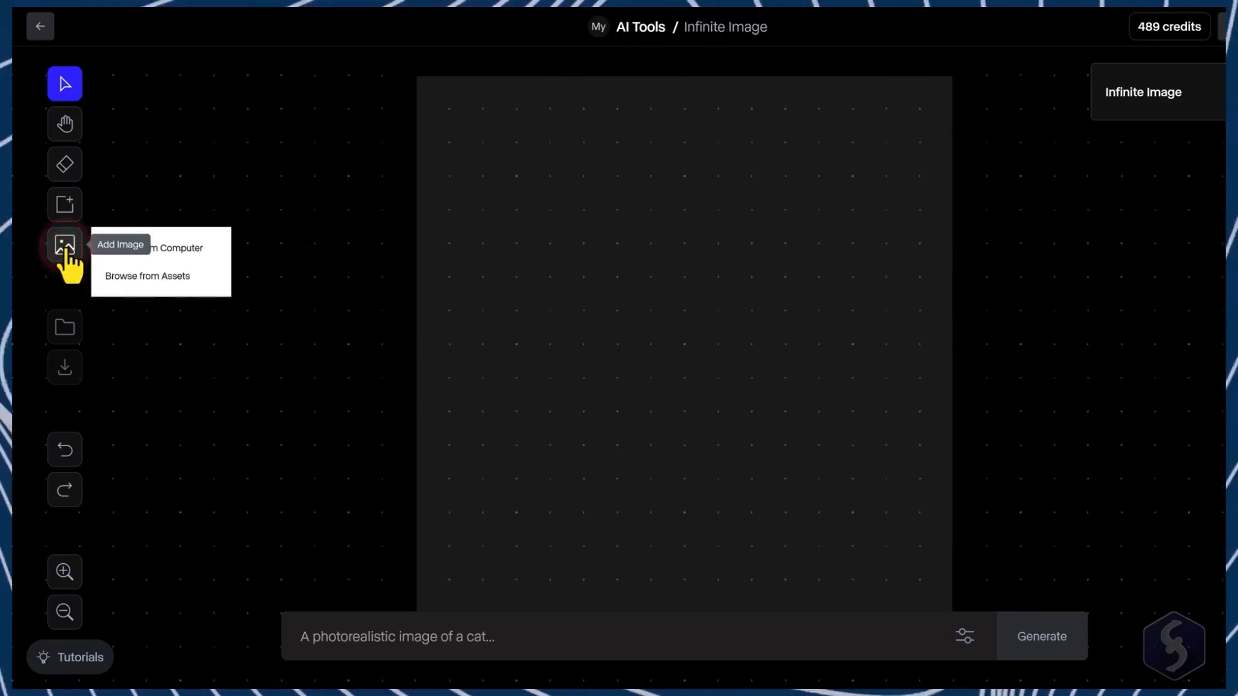
pyautogui.click(161, 247)
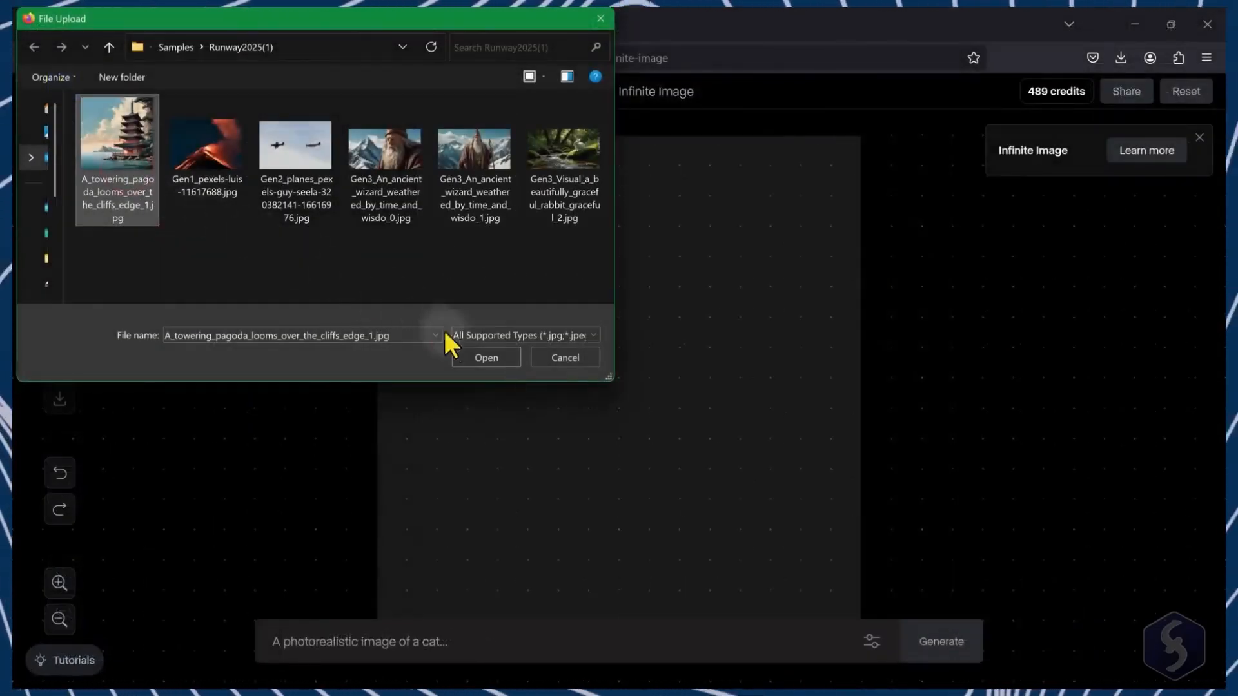
pyautogui.click(499, 358)
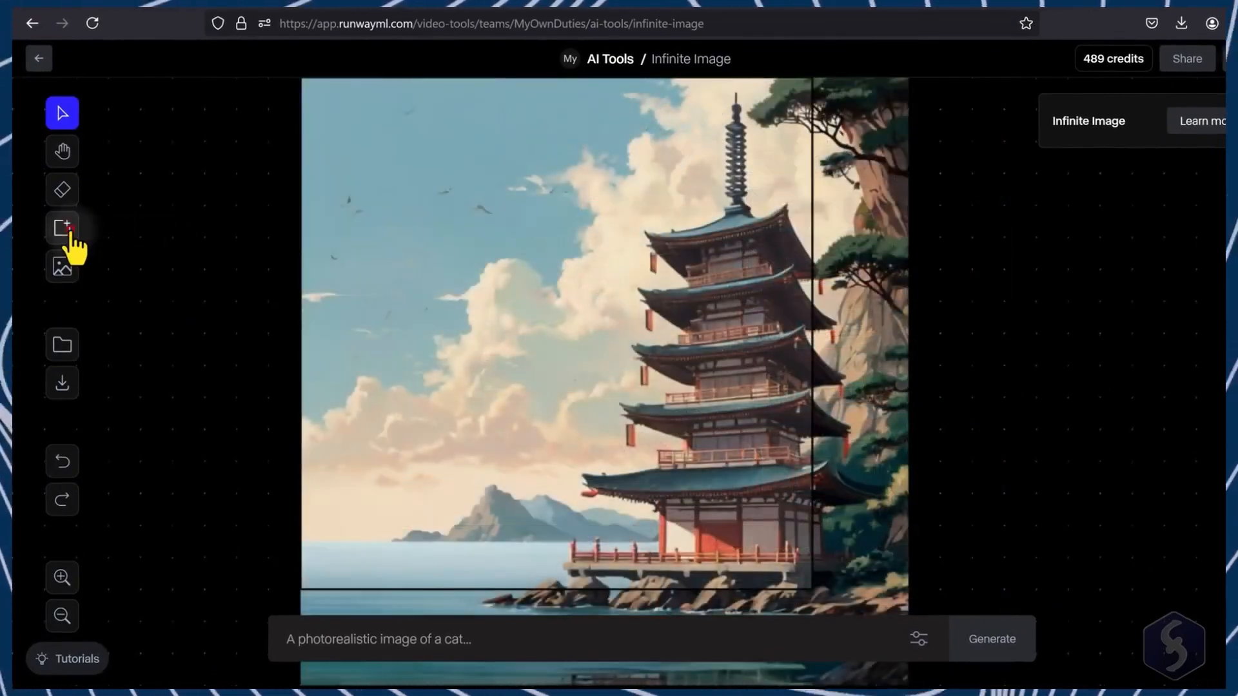
# Step: Add a generation frame beside the pagoda, prompt "A cliff stands next to the pagoda, full of trees and vegetation, with a Japanese anime style.", raise prompt weight and generate
pyautogui.click(70, 237)
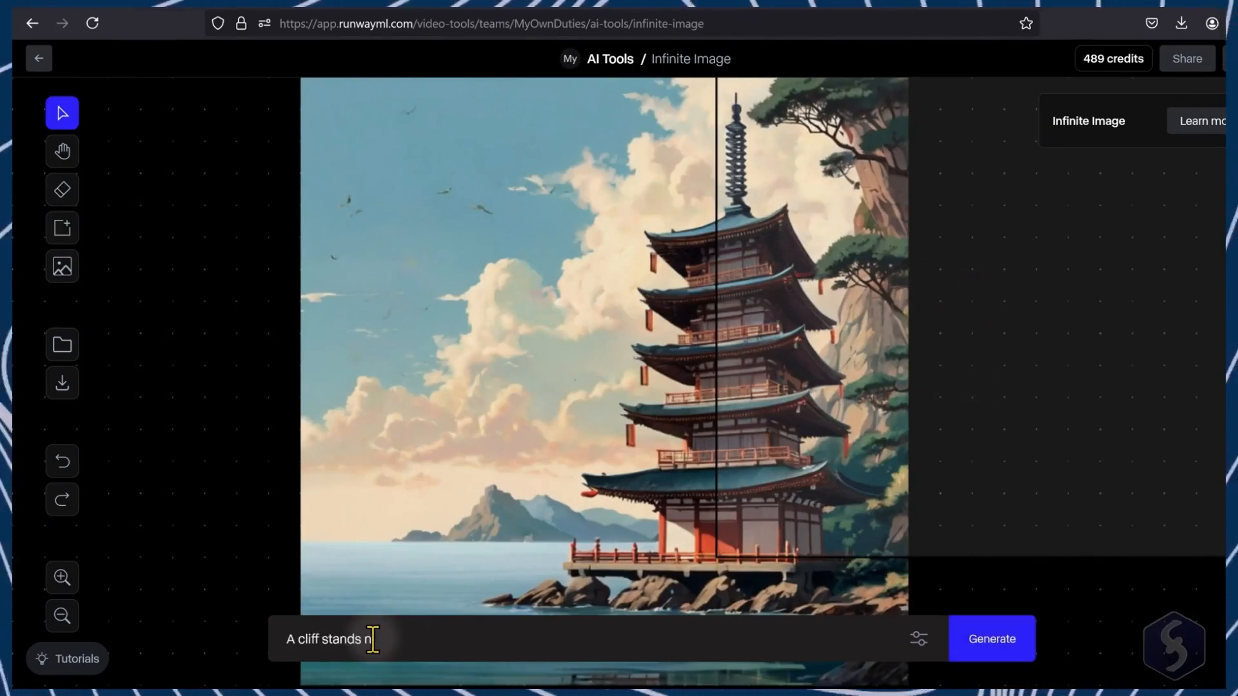
pyautogui.write('ext to the pagoda, full of trees and vegetation, with a Japanese anime style.')
pyautogui.click(919, 639)
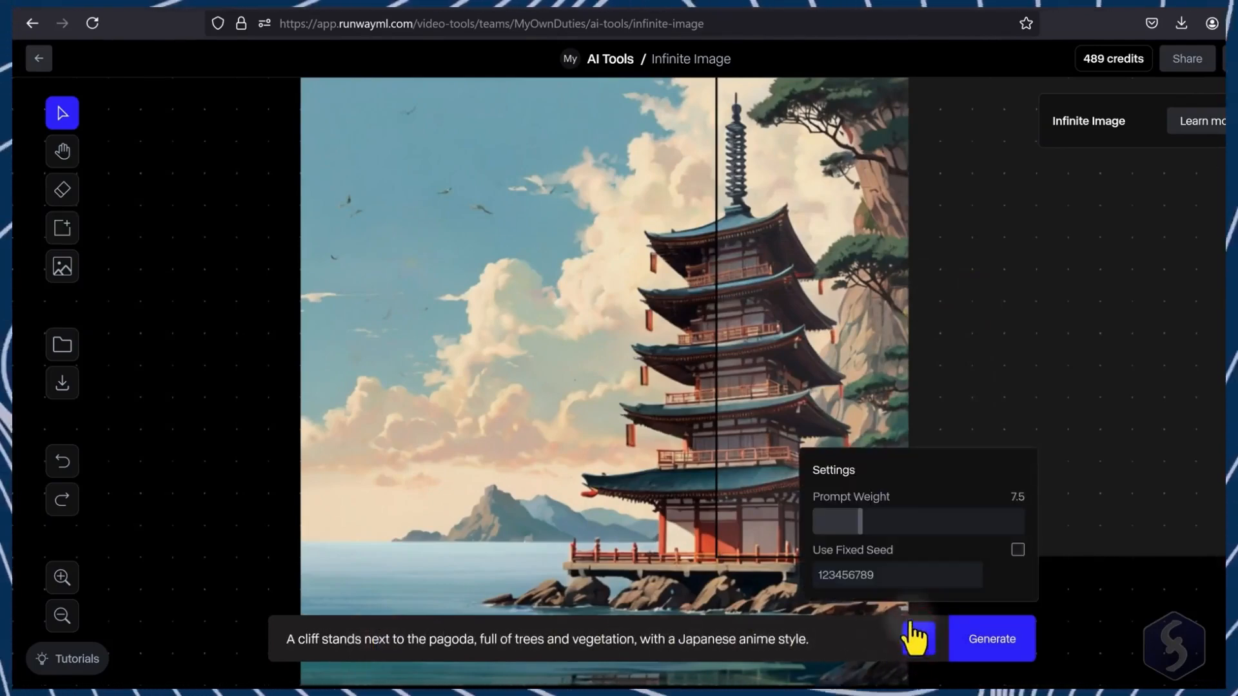
pyautogui.moveTo(862, 525); pyautogui.dragTo(921, 529)
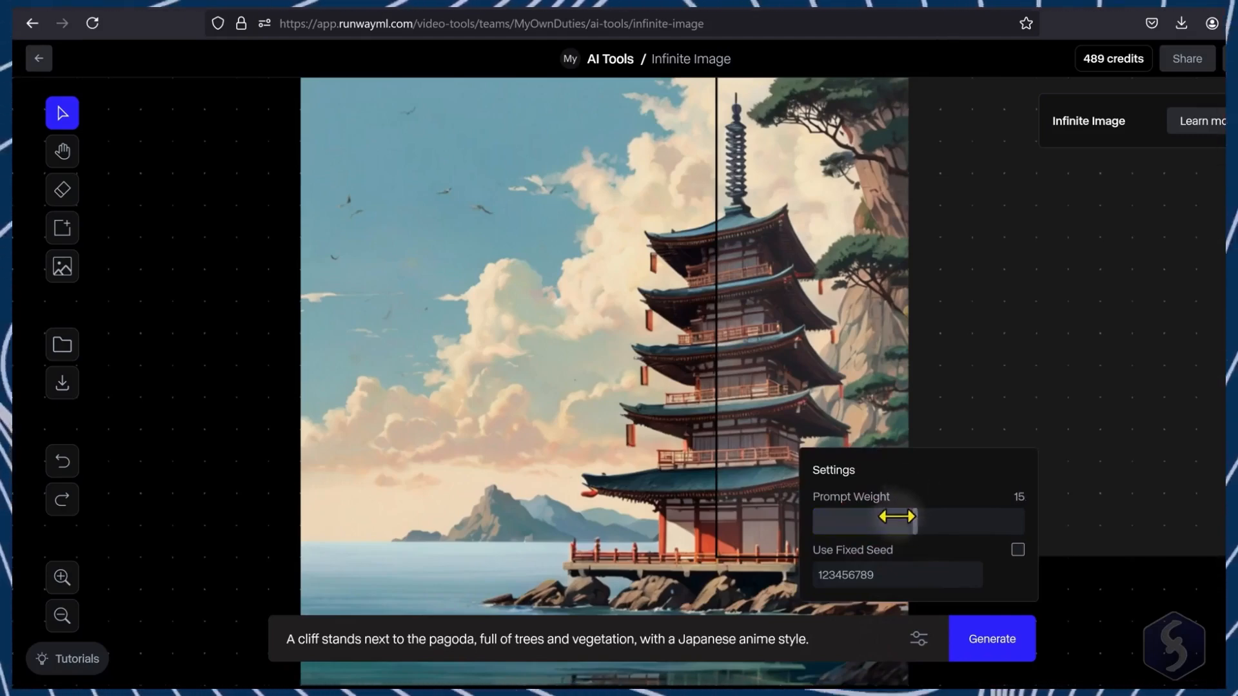
pyautogui.click(990, 641)
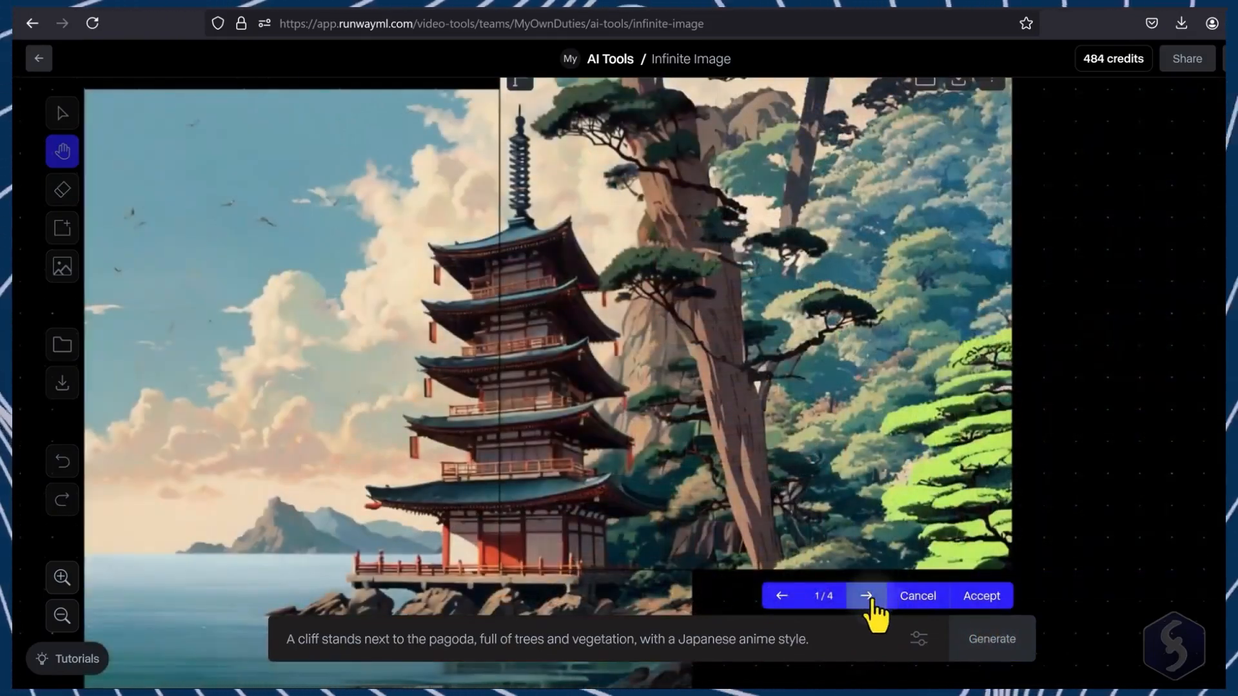
# Step: Browse the four outpainting variants and accept the second one
pyautogui.click(869, 597)
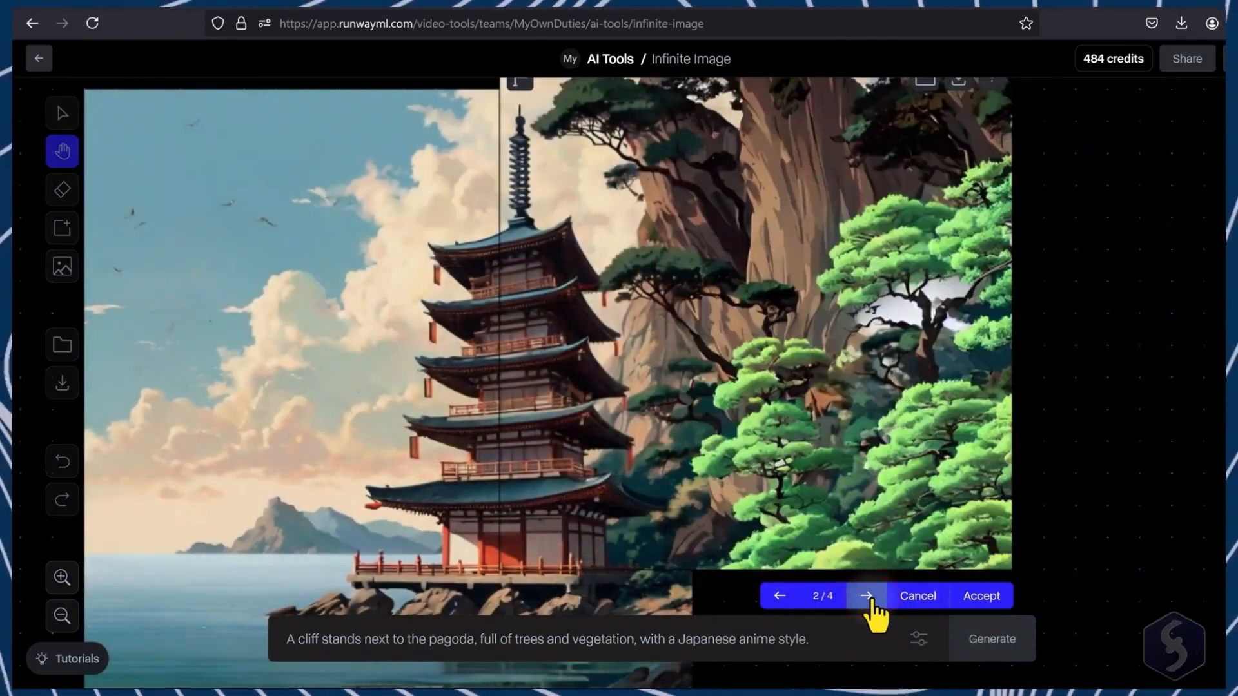
pyautogui.click(869, 597)
pyautogui.click(869, 597)
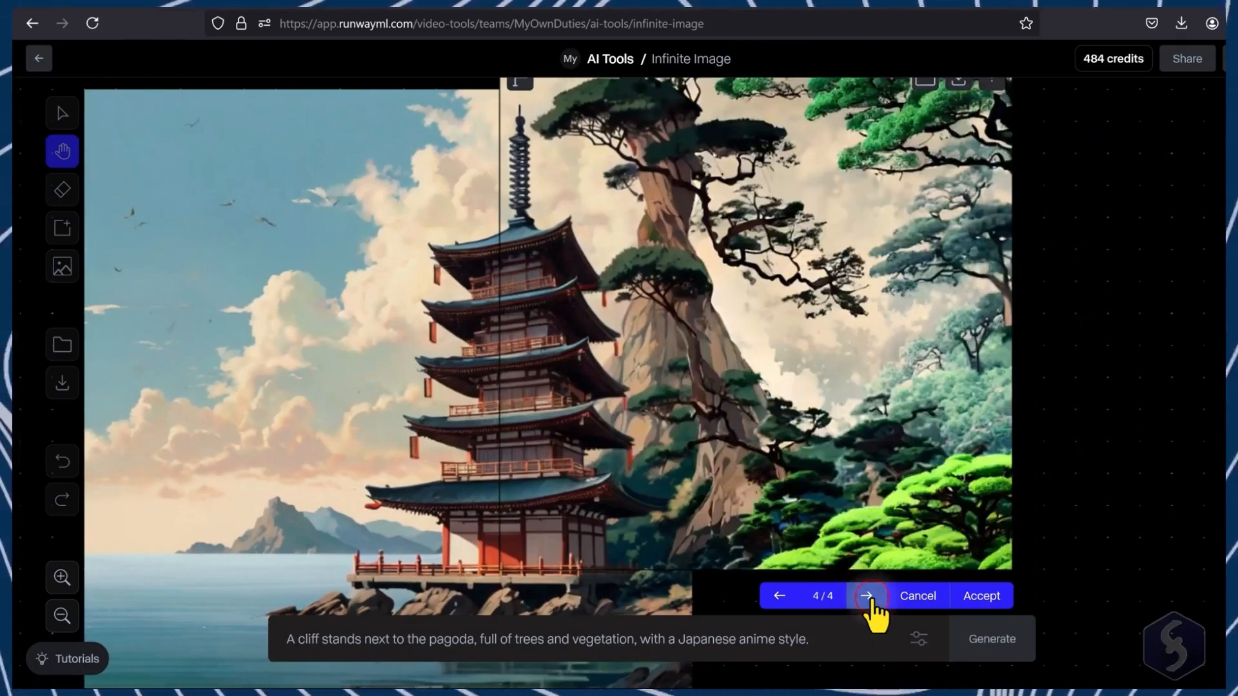
pyautogui.click(871, 599)
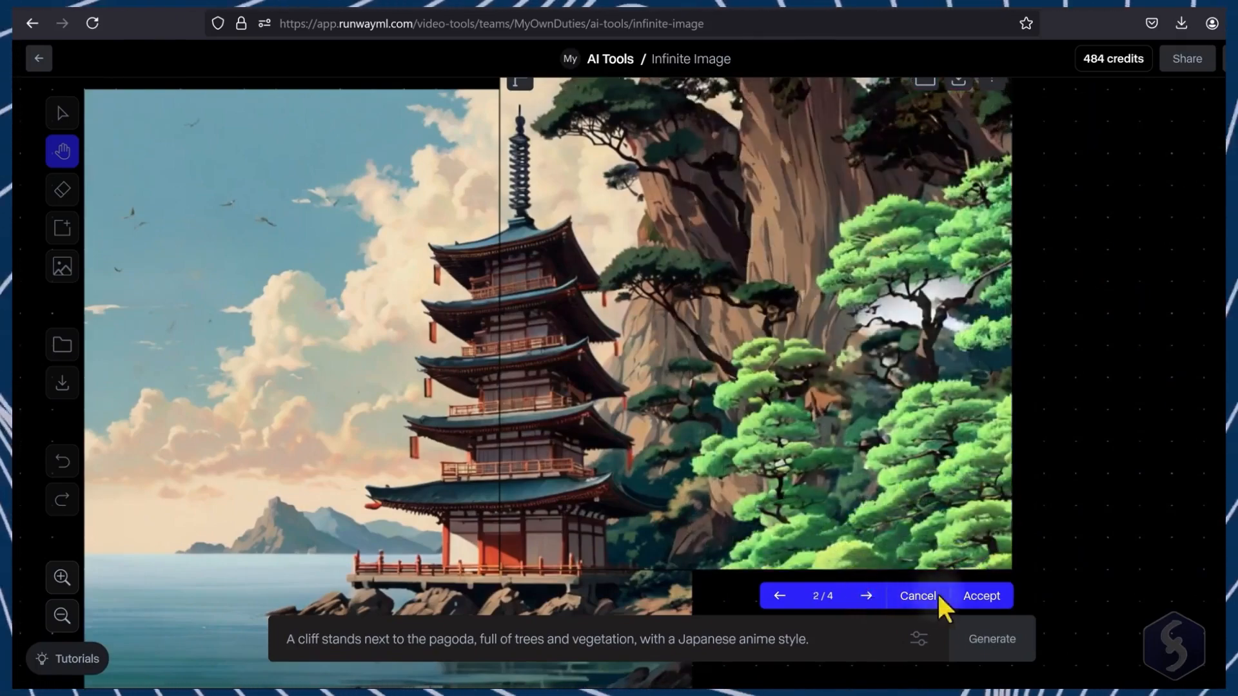
pyautogui.click(979, 600)
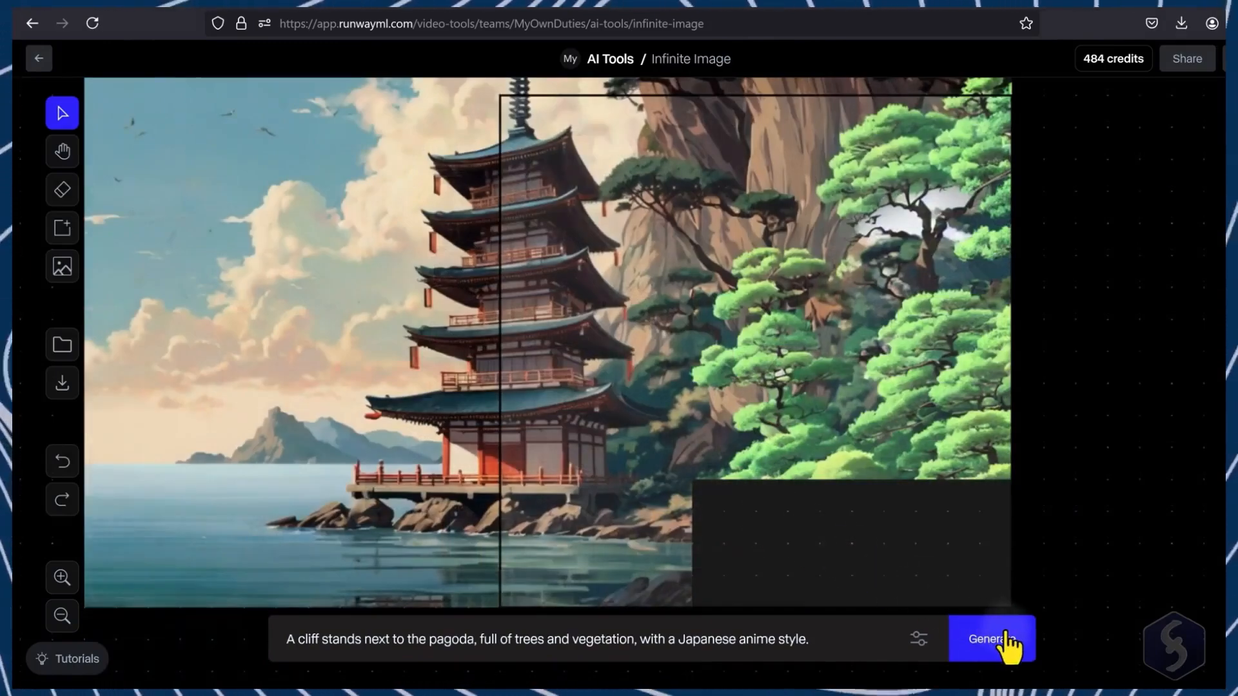
# Step: Generate the remaining empty area and download the extended image
pyautogui.click(1006, 637)
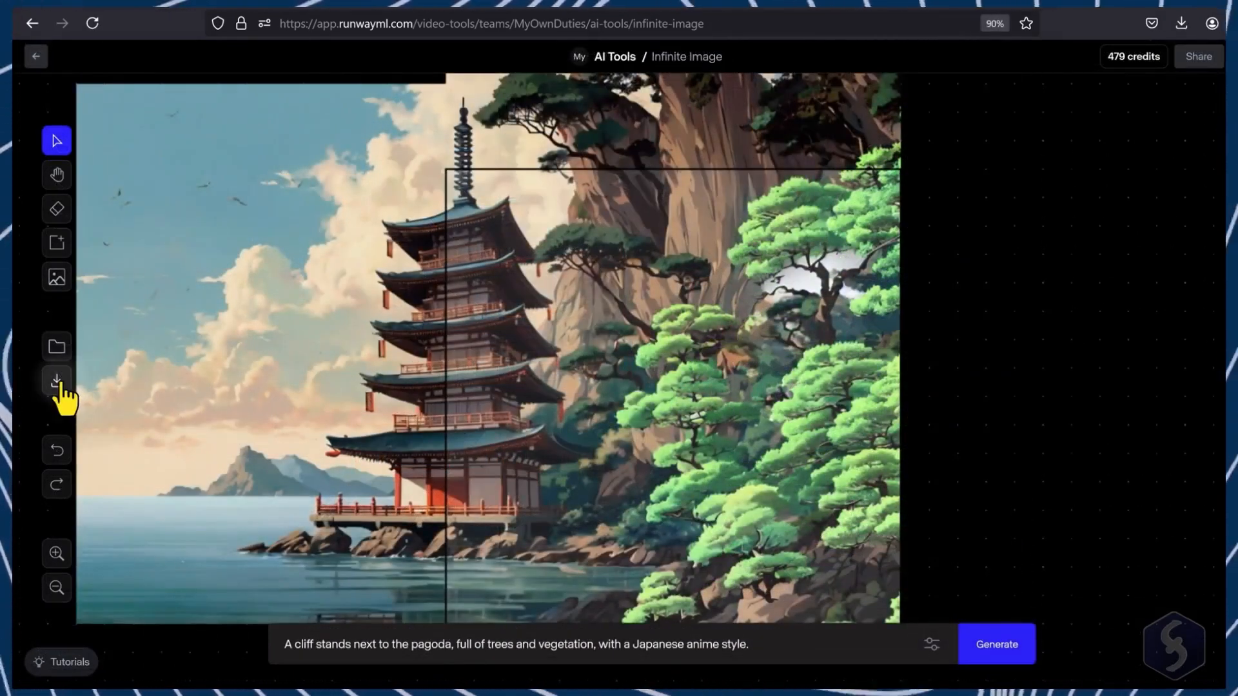
pyautogui.click(56, 382)
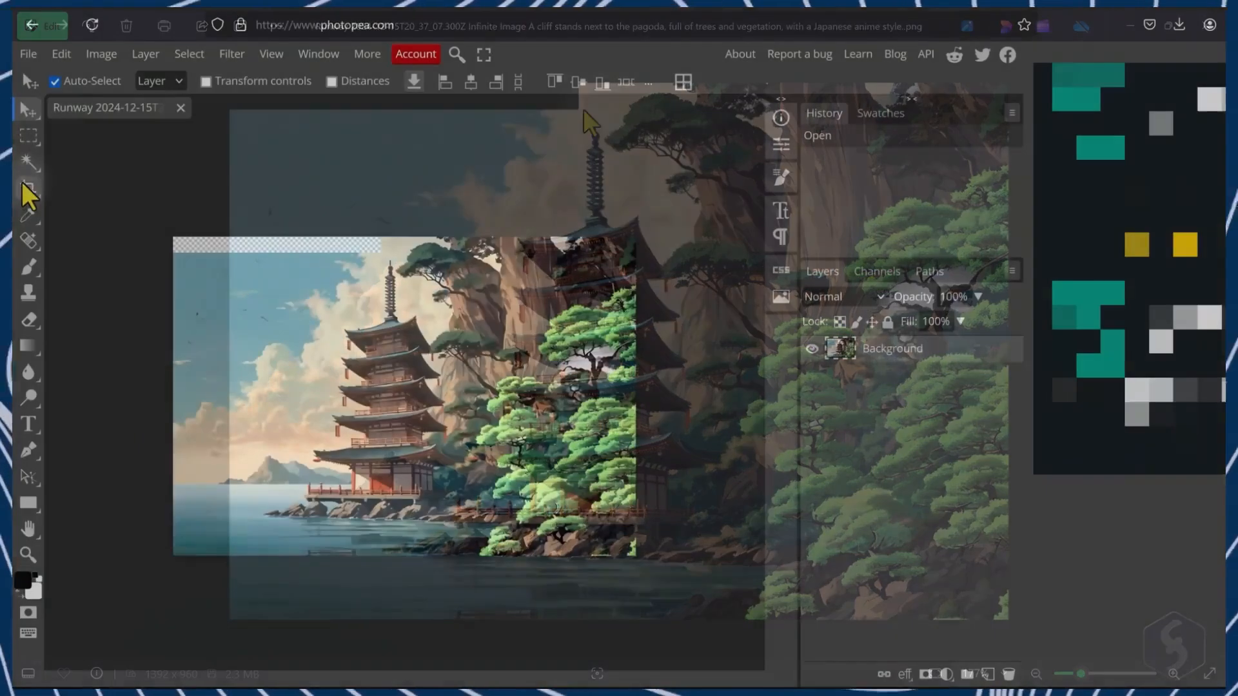
# Step: In Photopea, crop the extended image to a fixed 16:9 ratio
pyautogui.click(25, 189)
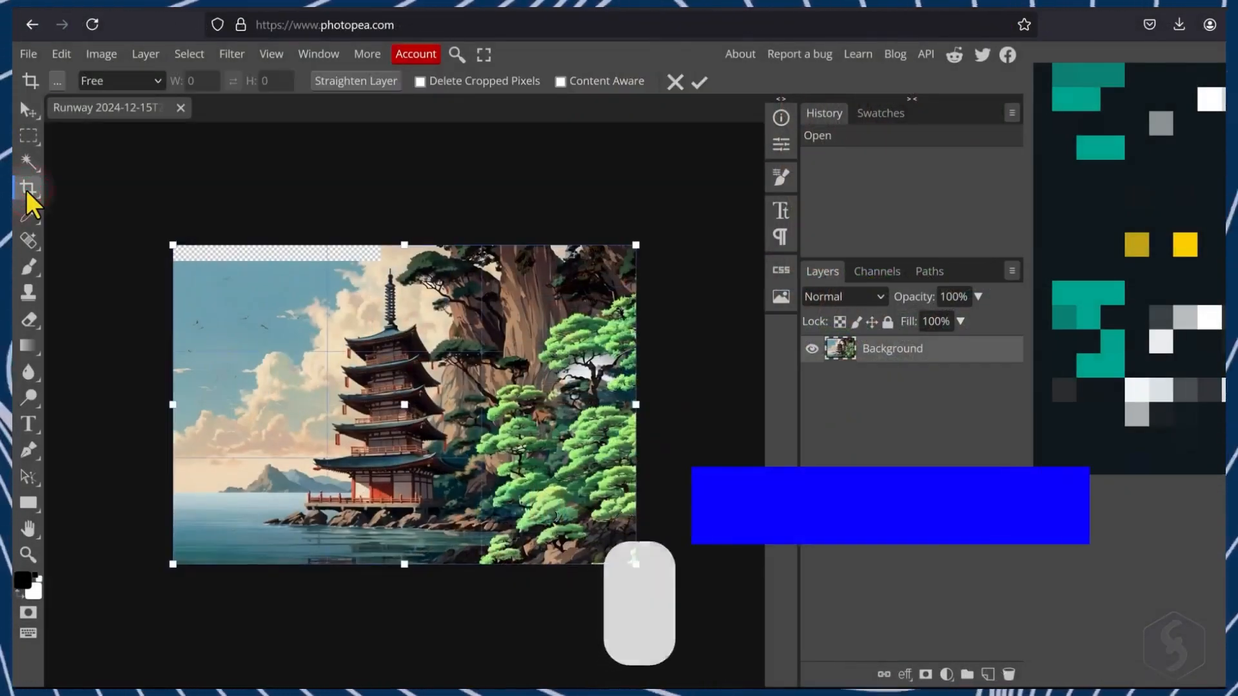
pyautogui.click(155, 81)
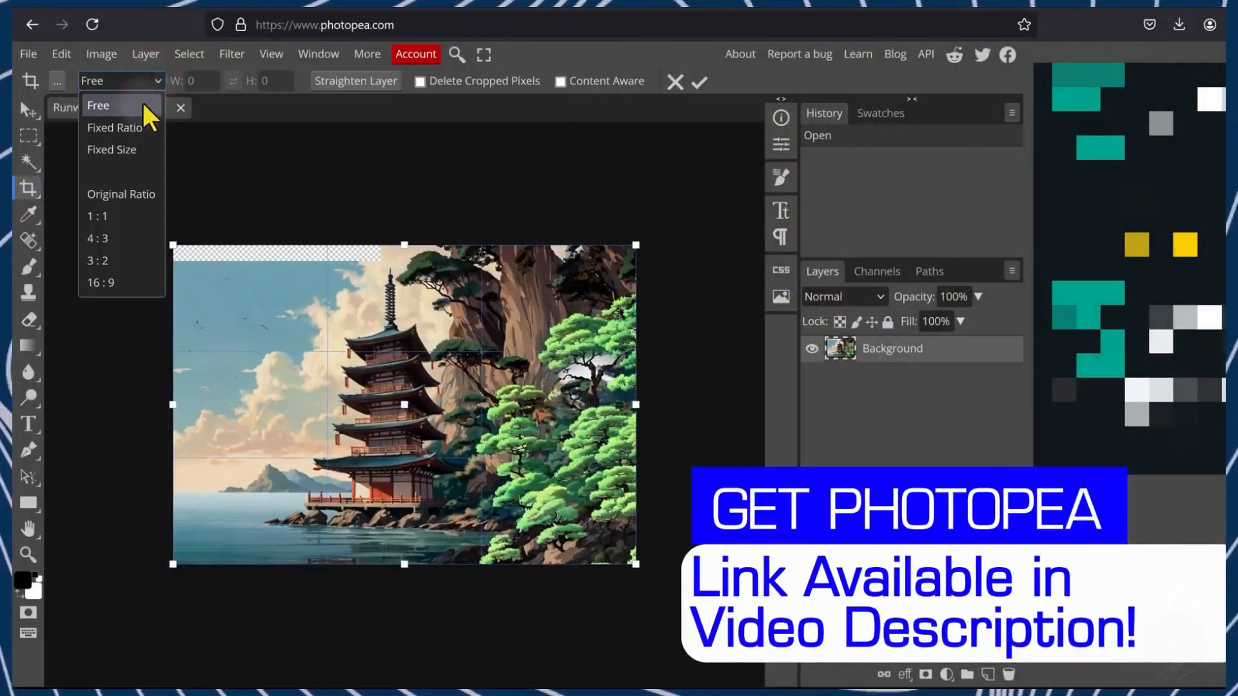
pyautogui.click(121, 284)
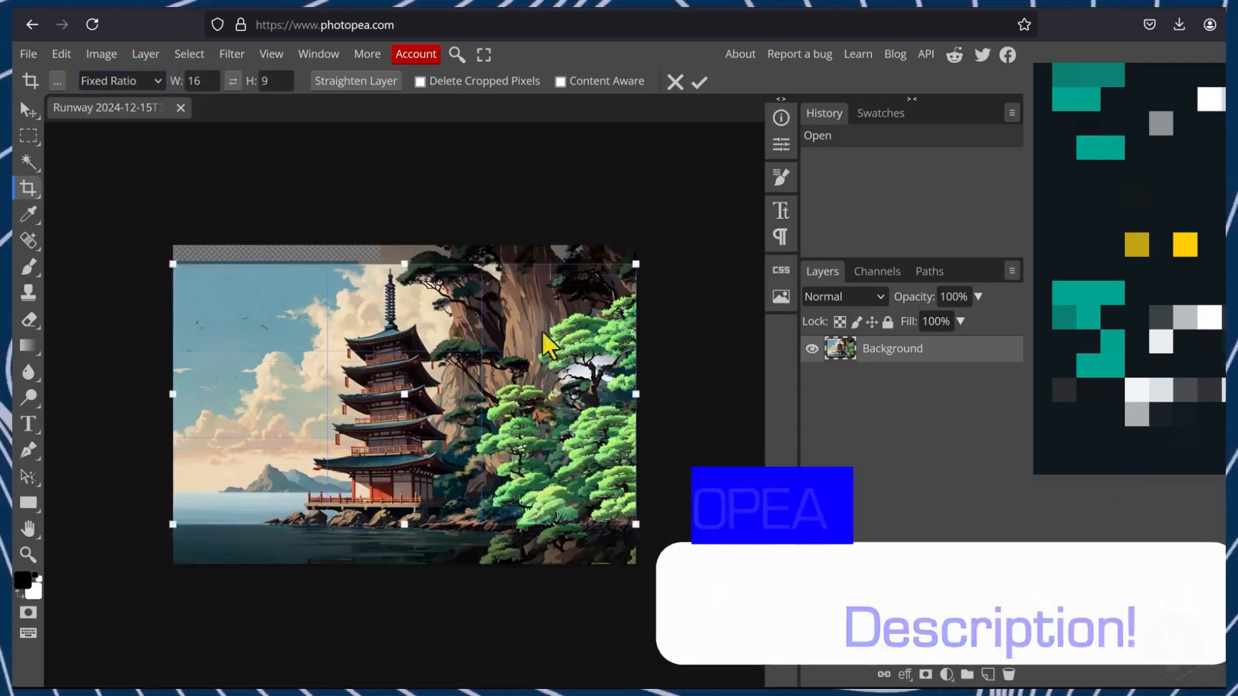
pyautogui.click(700, 83)
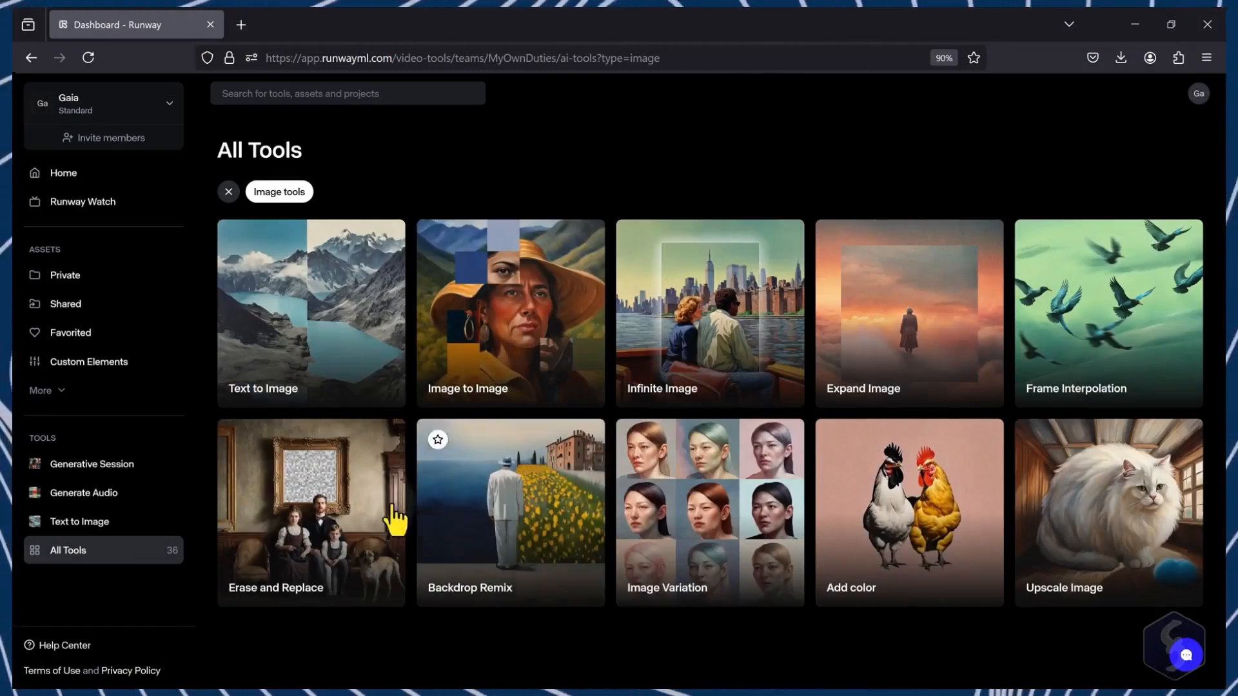
# Step: Open Erase and Replace with the pagoda image, mask the pagoda and generate "Place a medieval tower surrounded by vegetation."
pyautogui.click(312, 528)
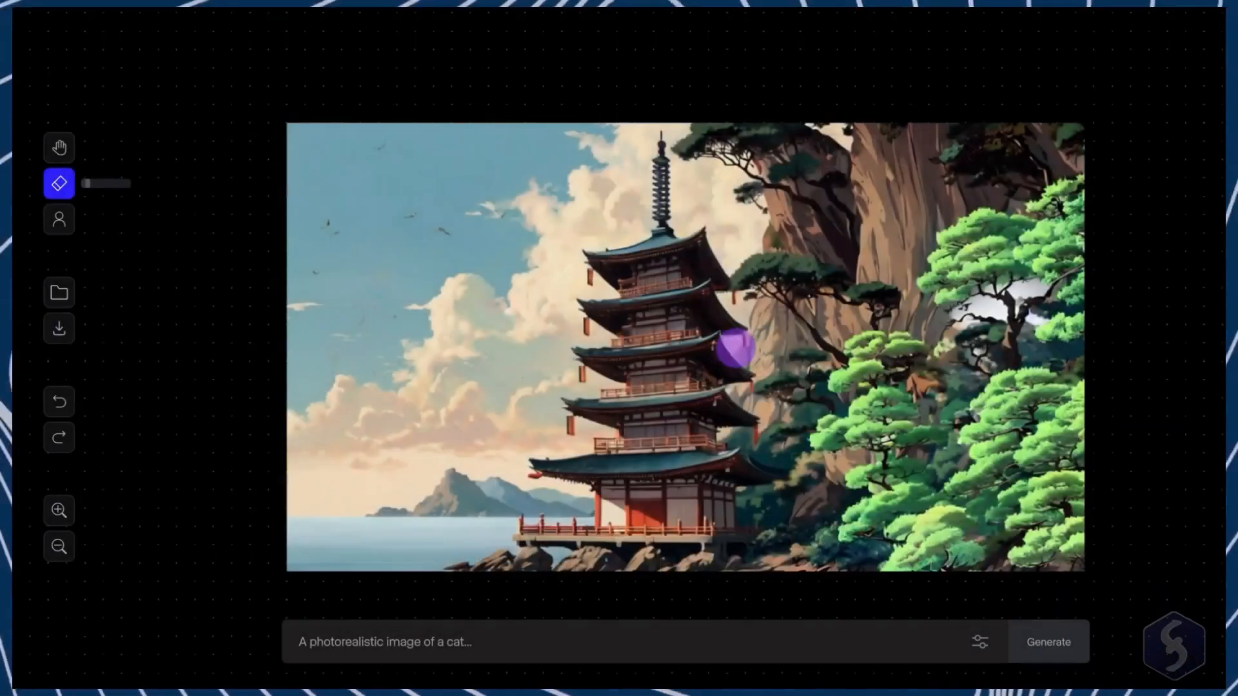
pyautogui.moveTo(661, 139)
pyautogui.mouseDown()
pyautogui.moveTo(665, 232)
pyautogui.moveTo(590, 316)
pyautogui.moveTo(638, 519)
pyautogui.moveTo(651, 516)
pyautogui.moveTo(619, 361)
pyautogui.moveTo(722, 303)
pyautogui.moveTo(735, 529)
pyautogui.mouseUp()
pyautogui.click(501, 653)
pyautogui.write('Place a medieval tower surrou')
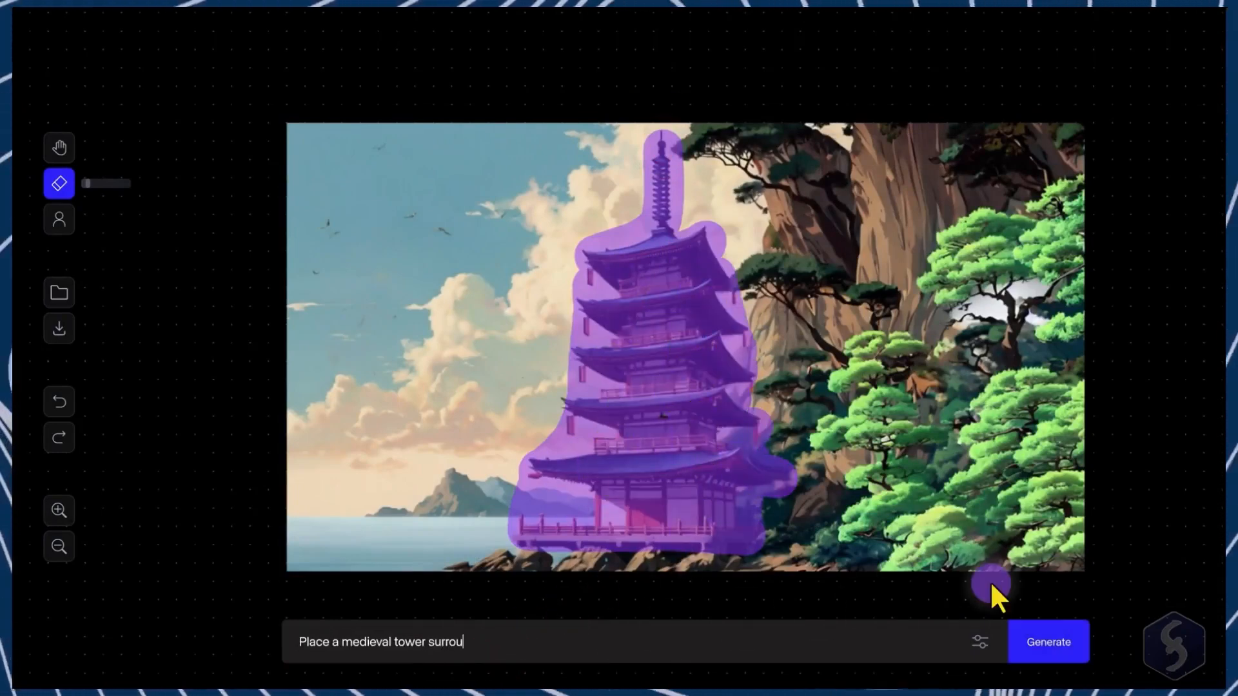
pyautogui.write('nded by vegetation.')
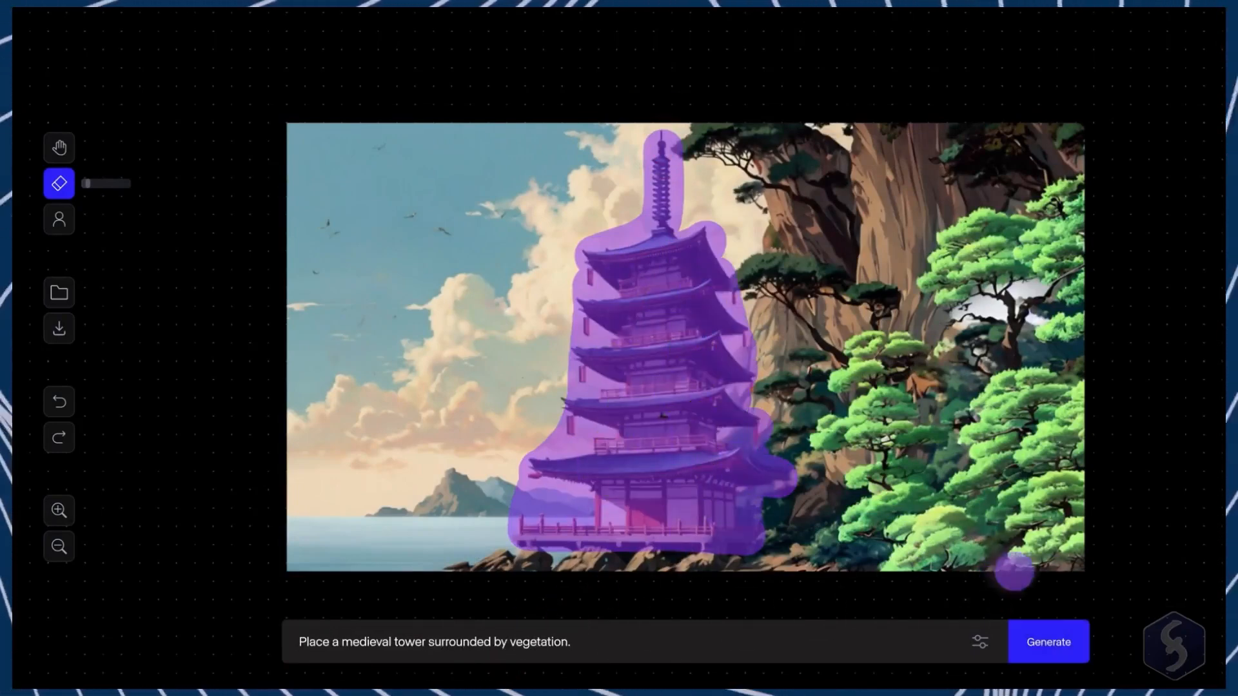
pyautogui.click(1058, 646)
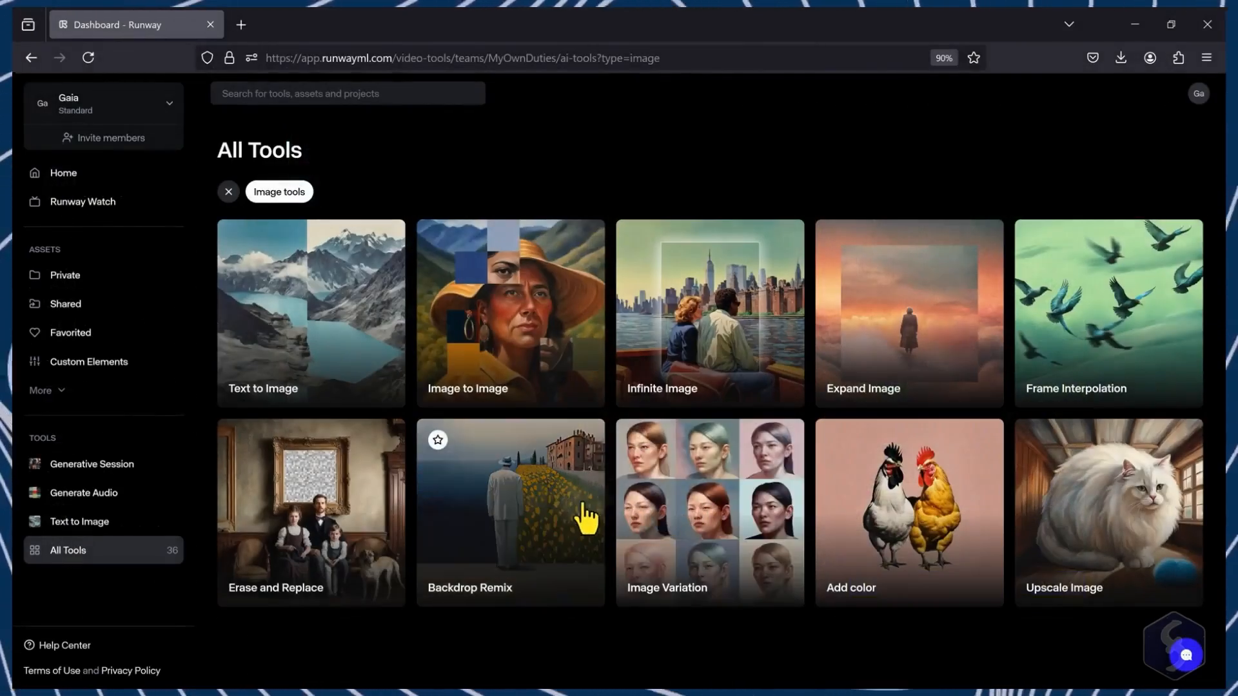
# Step: Open Backdrop Remix and upload the image "A darling orange kit.jpg" of the orange kitten
pyautogui.click(553, 520)
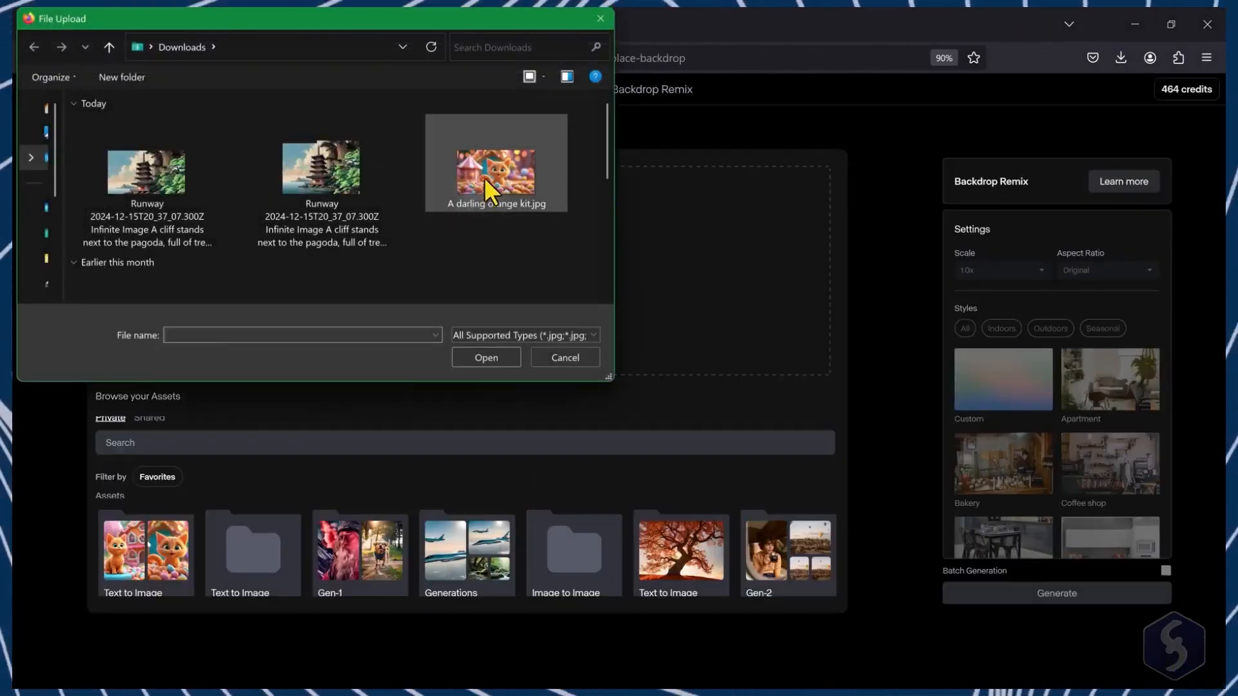
pyautogui.click(485, 176)
pyautogui.click(485, 357)
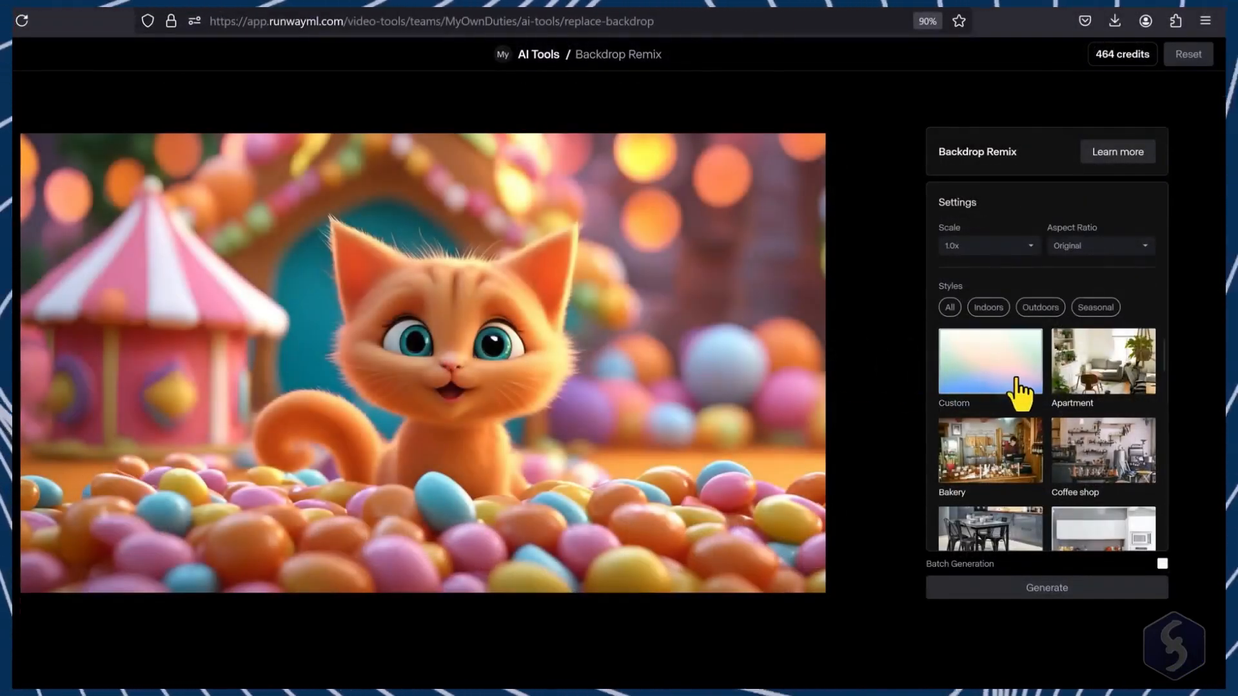
# Step: Pick the Grass field backdrop style for the kitten image and generate a remix
pyautogui.scroll(-5, 1017, 393)
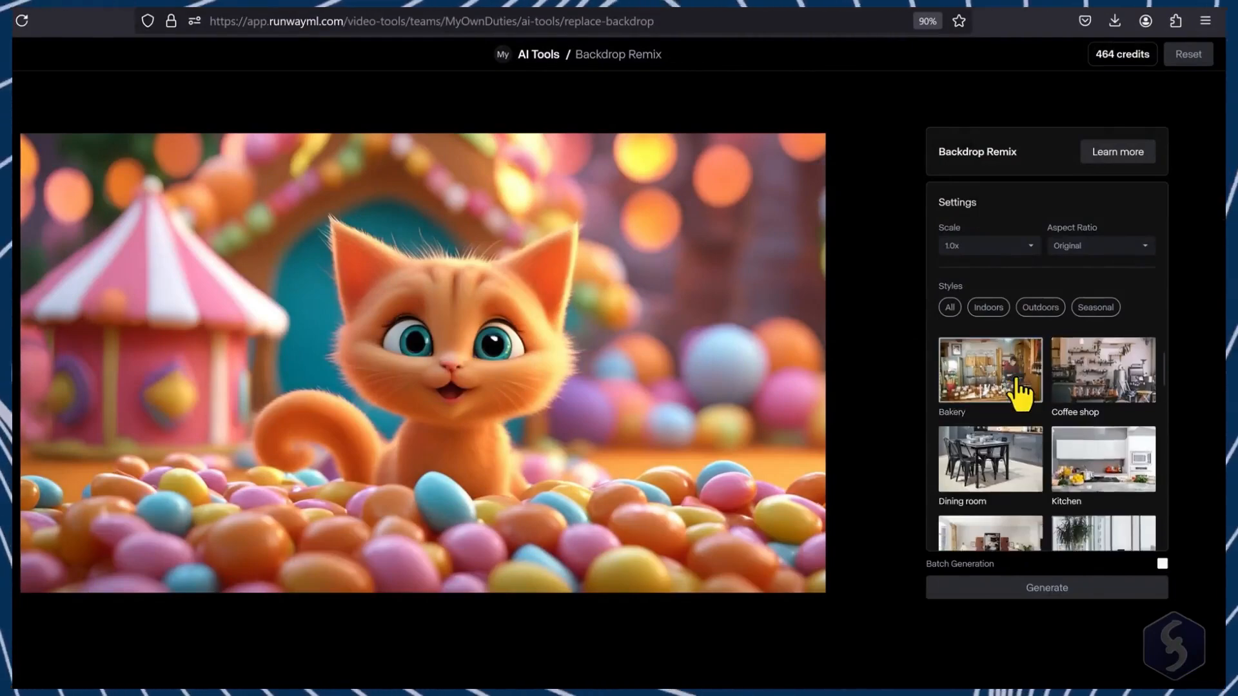
pyautogui.click(1122, 413)
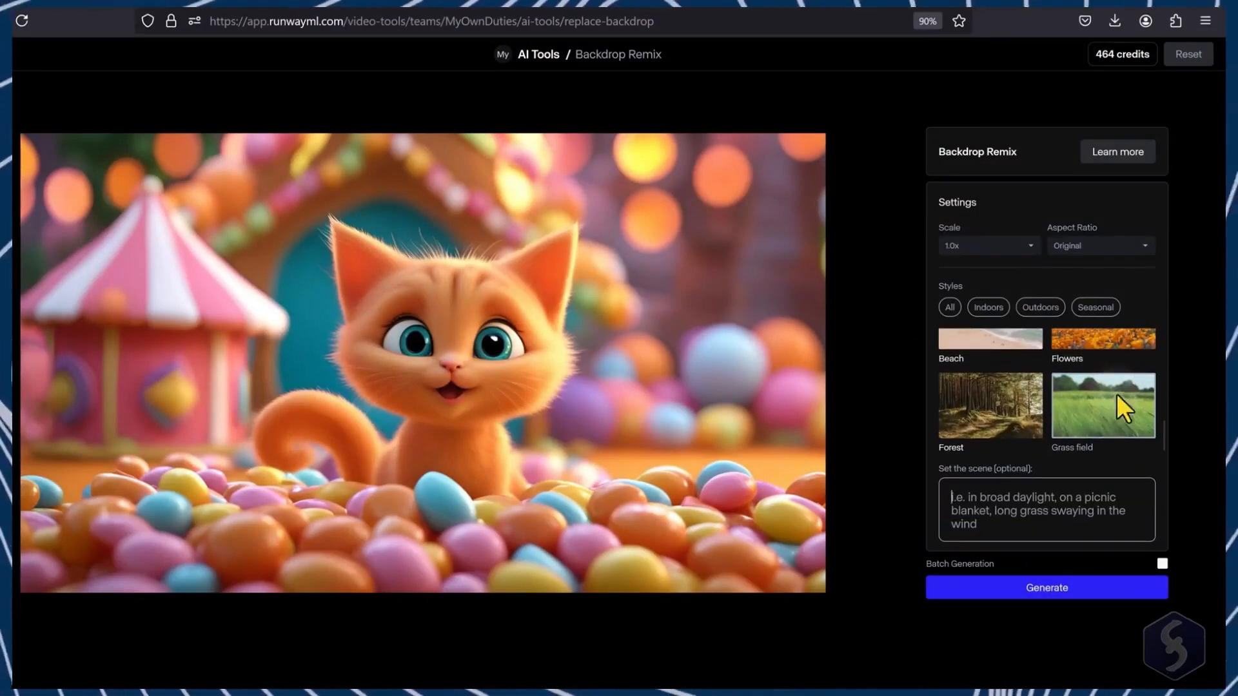
pyautogui.click(1035, 588)
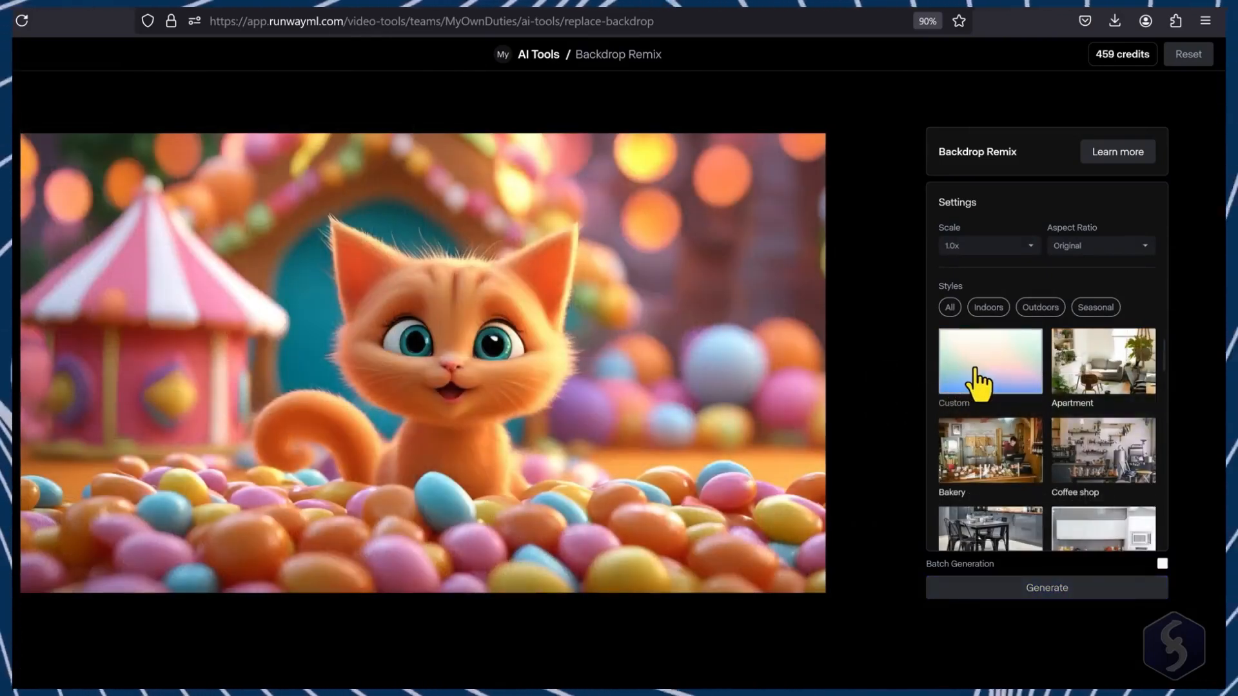
# Step: Switch to the Custom style, paste the orange kitten scene description as the prompt and generate again
pyautogui.click(975, 368)
pyautogui.write('A darling orange kitten gazes directly at the camera, while sitting on a pile of leaves in the forest, using a 3D animation style.')
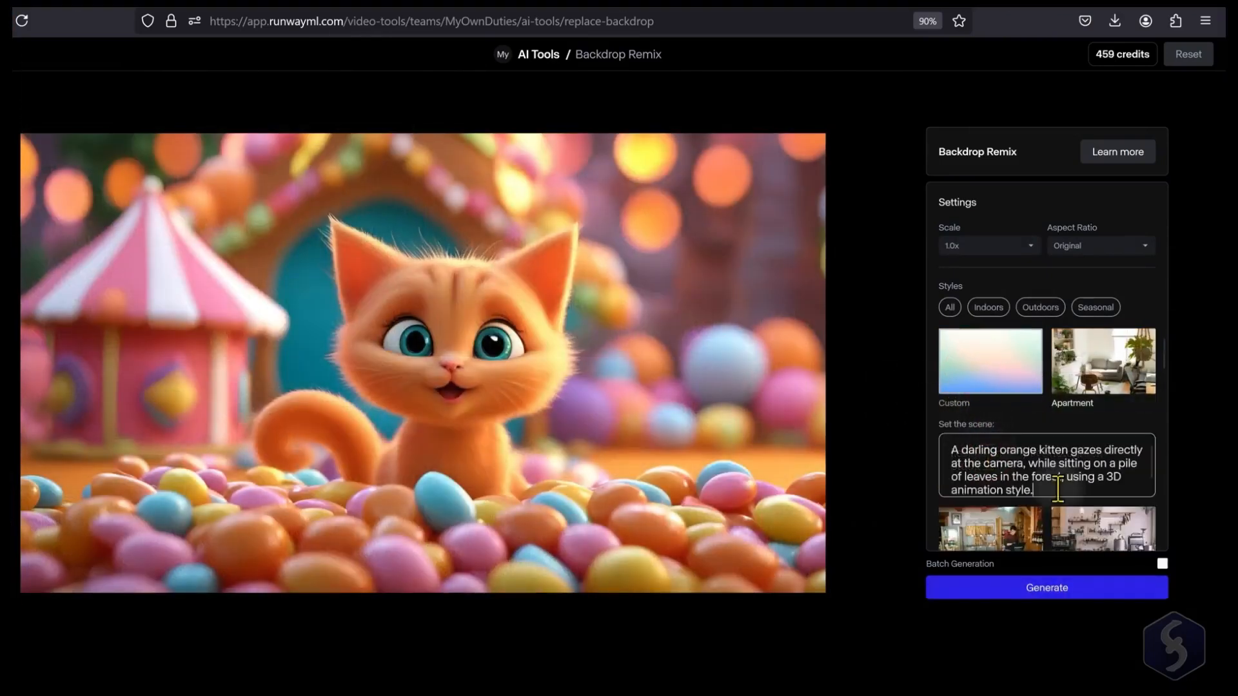
pyautogui.click(1045, 587)
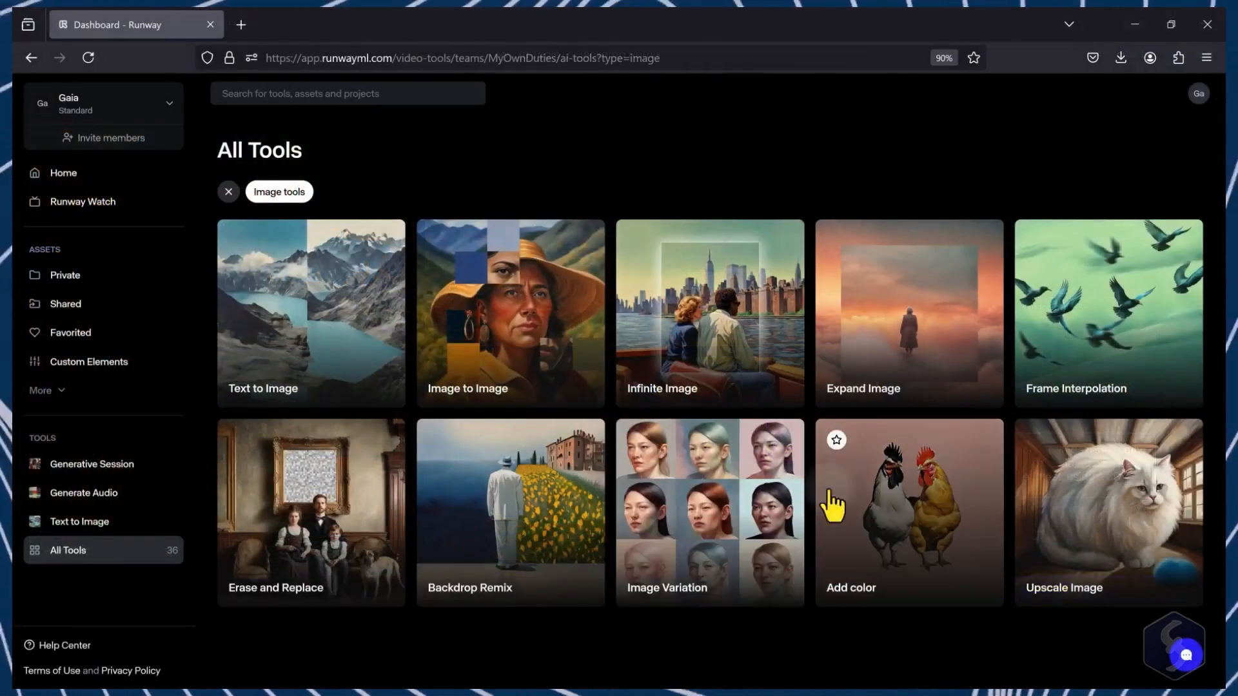
# Step: Open Upscale Image with the pagoda image and set the scale to 3413 x 1920 (1080p)
pyautogui.click(1074, 514)
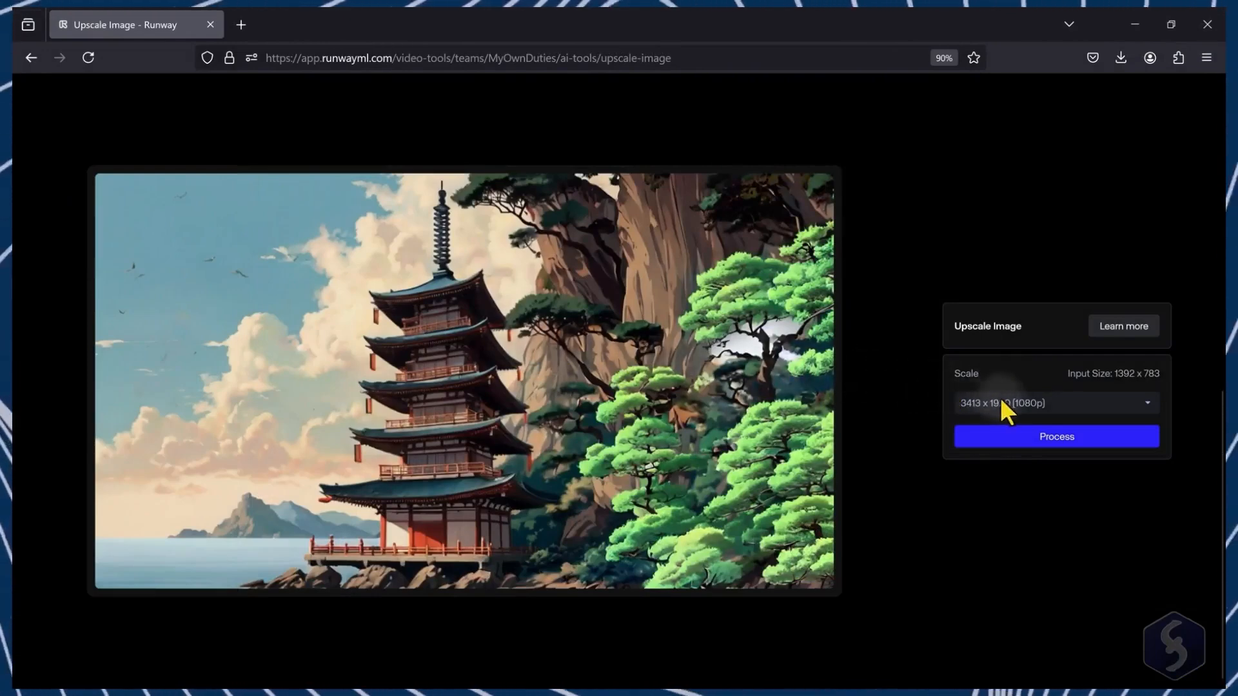
pyautogui.click(1007, 407)
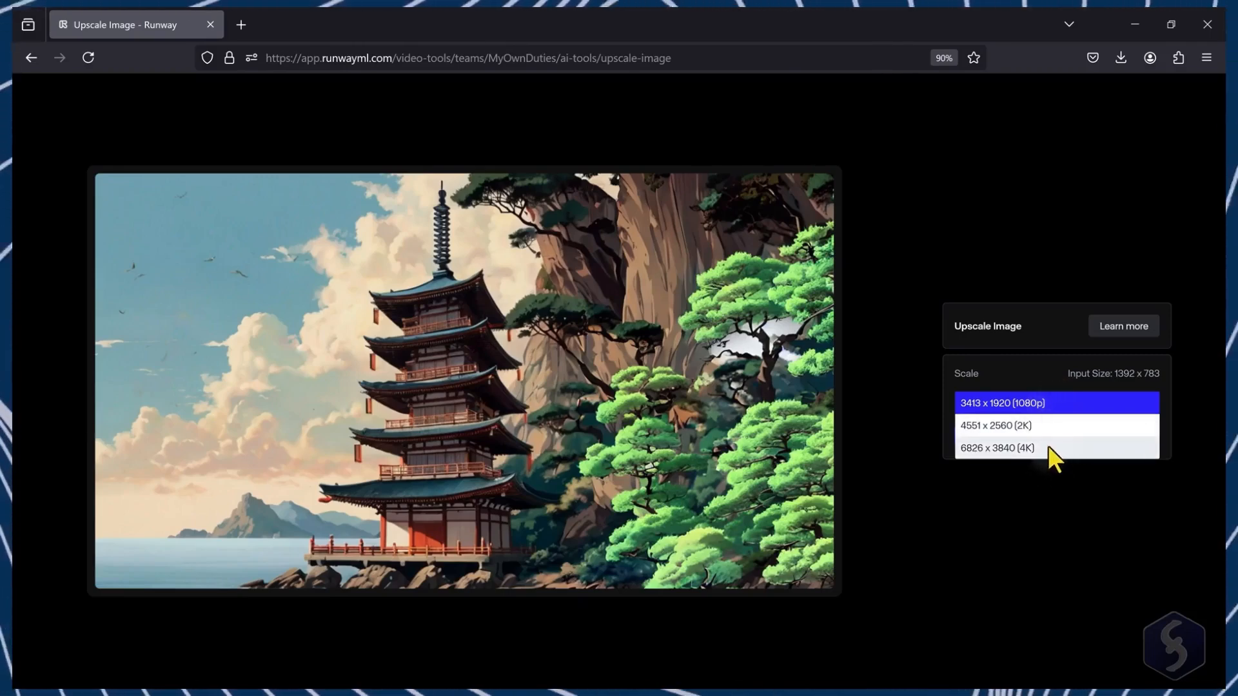
pyautogui.click(1073, 396)
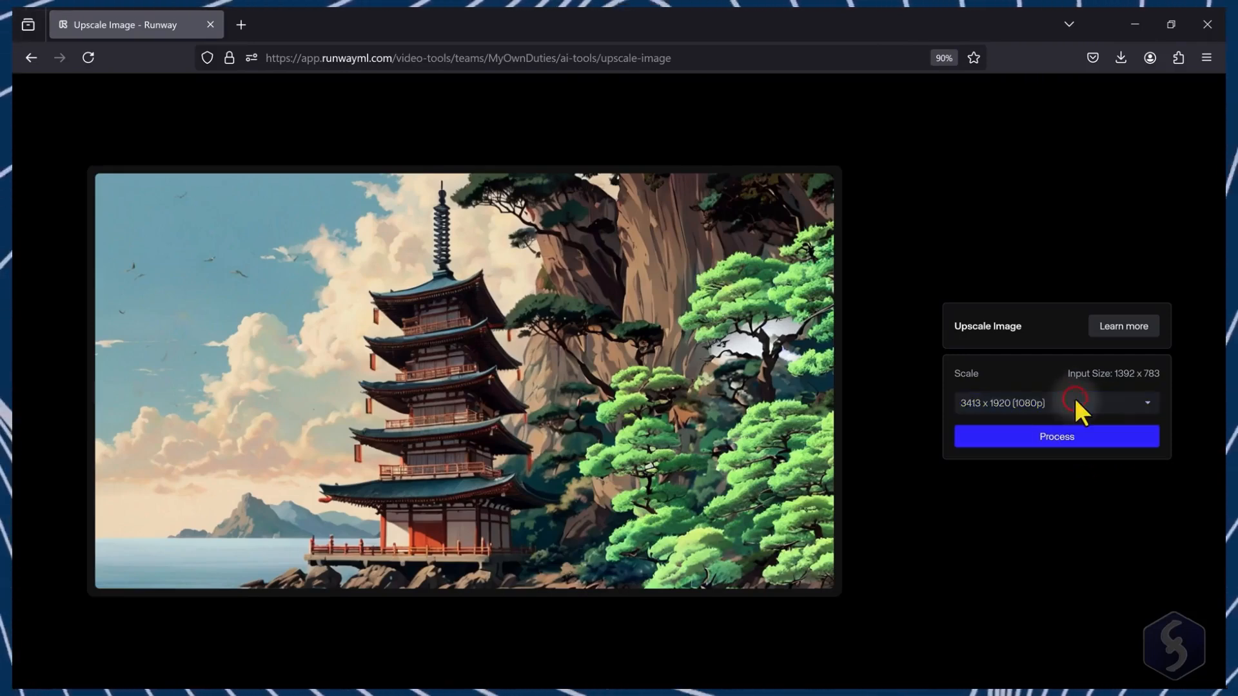